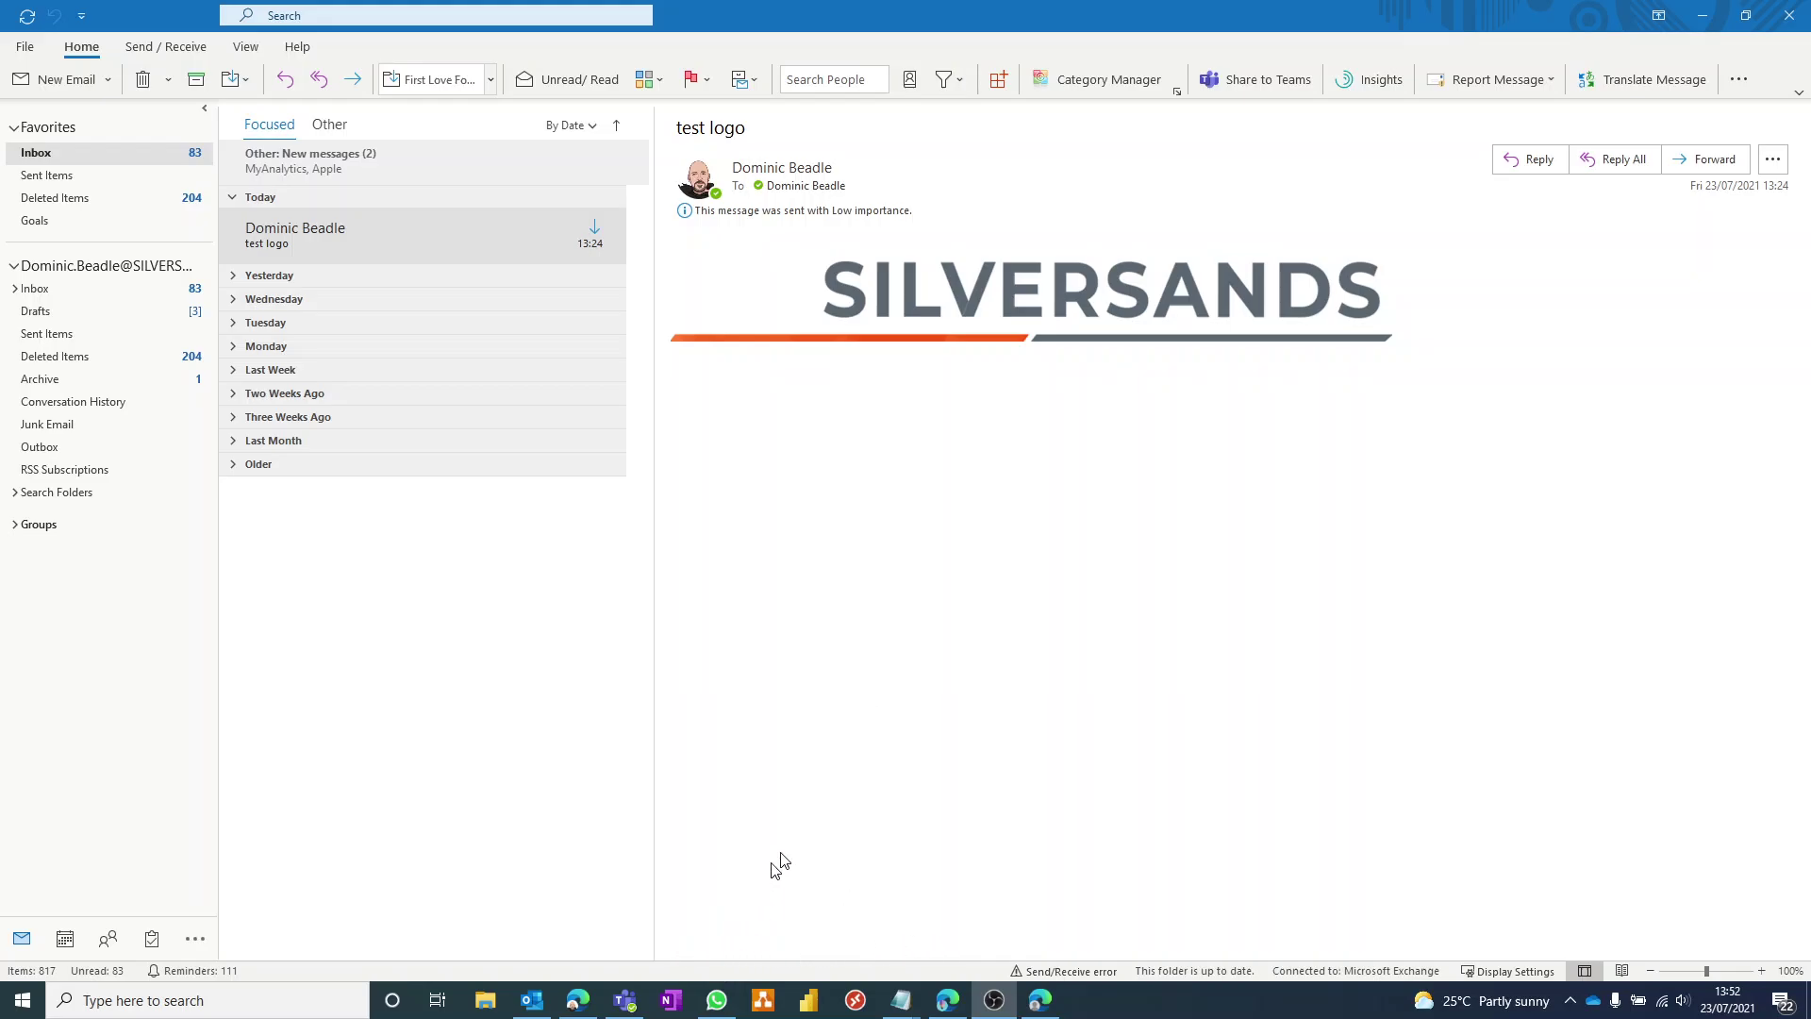
- Preview logo_dark.png from the Things site's Documents library in Edge, then return to the library
{"action": "left_click", "coordinate": [580, 1005]}
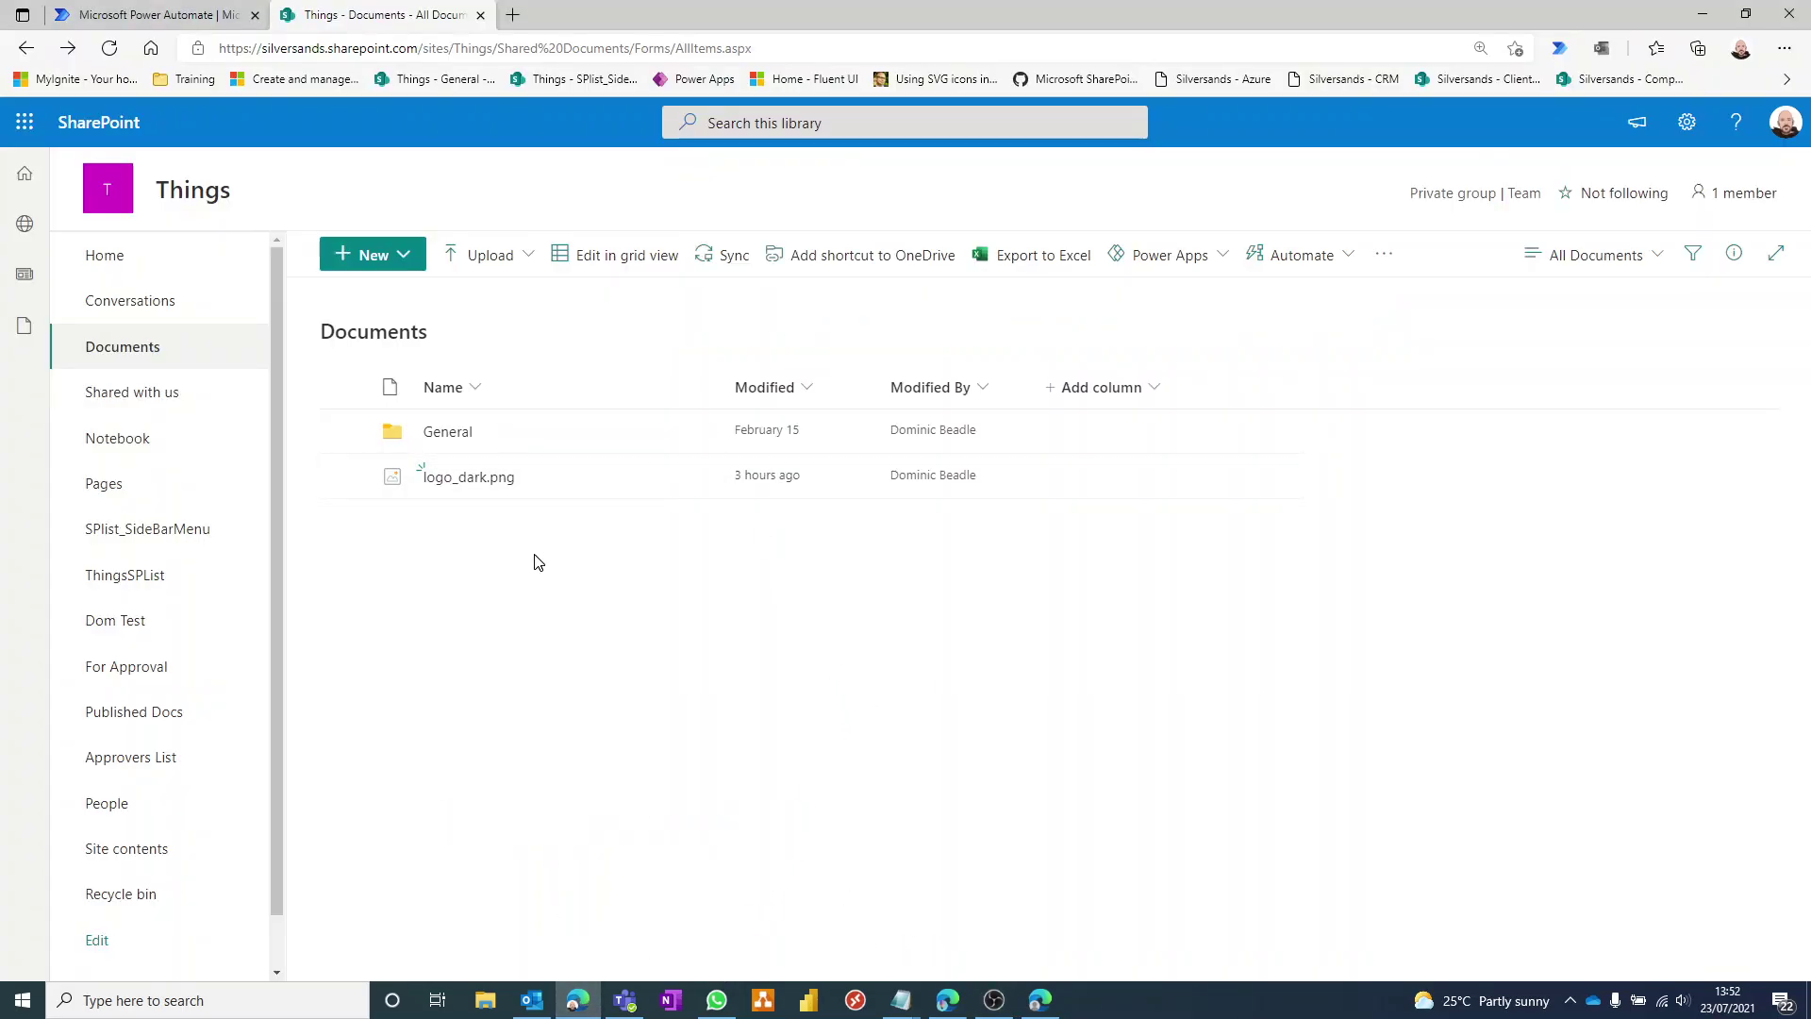
{"action": "mouse_move", "coordinate": [468, 483]}
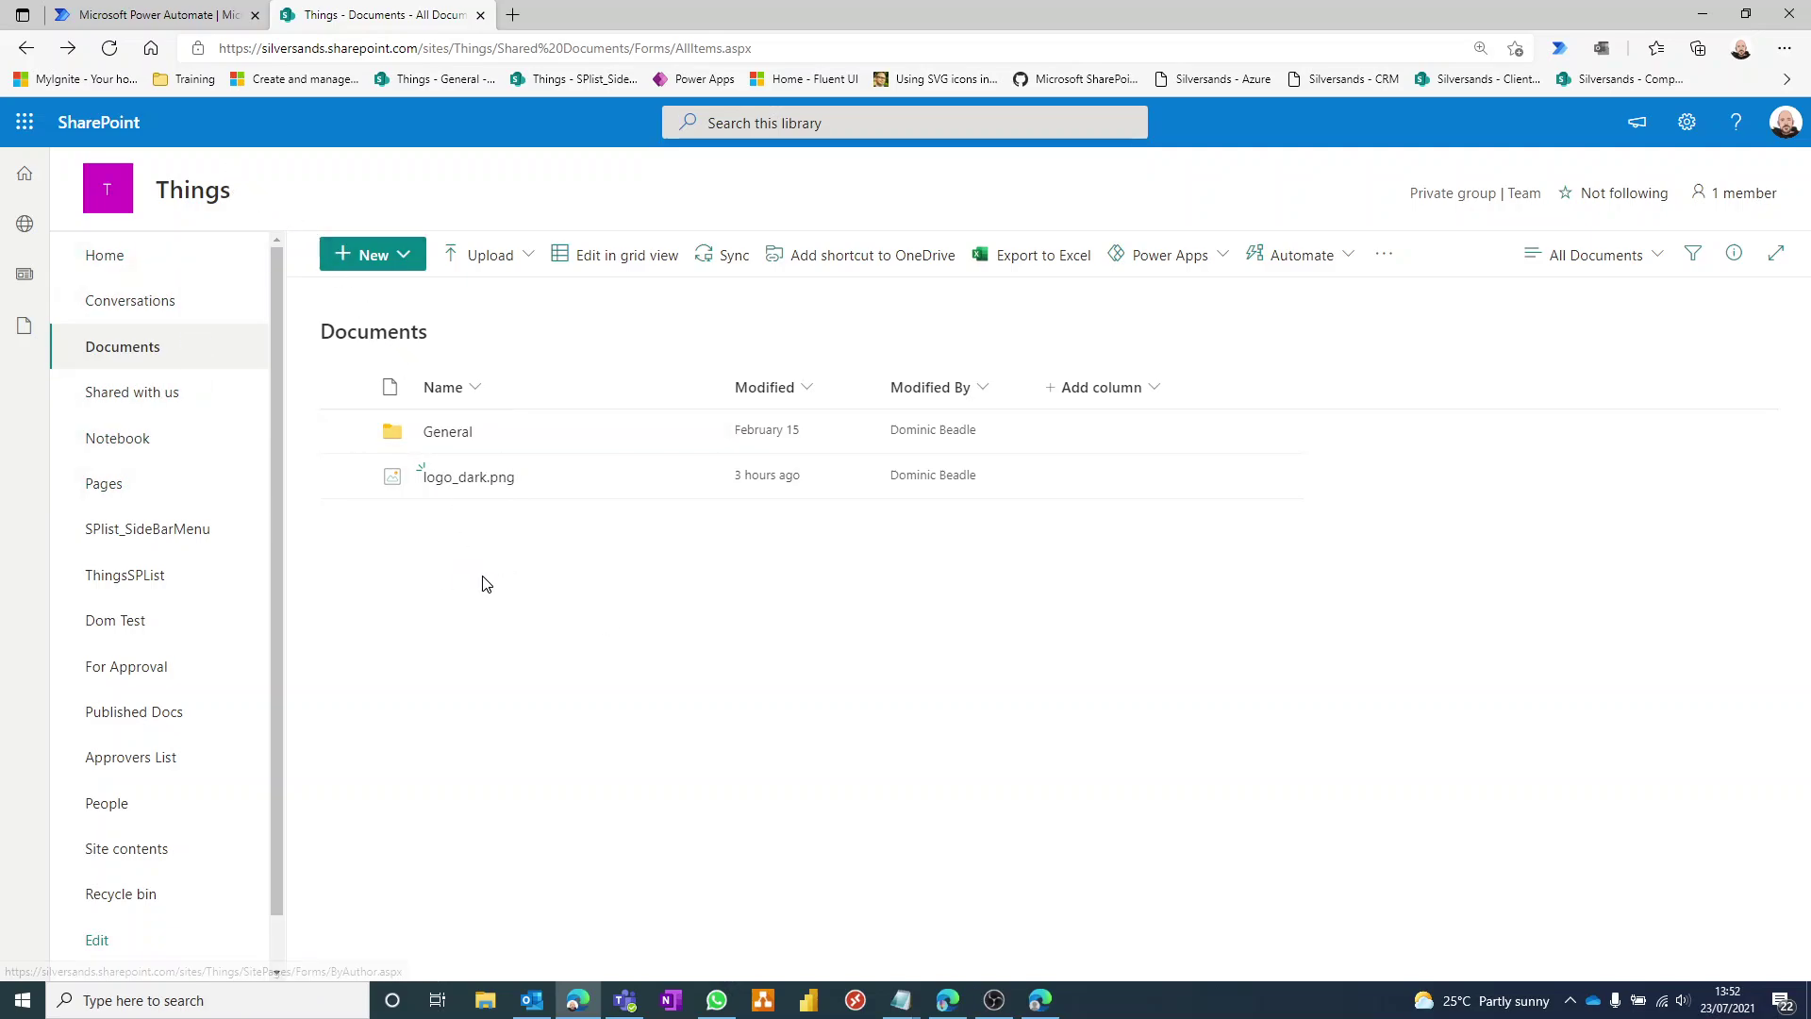
{"action": "left_click", "coordinate": [469, 481]}
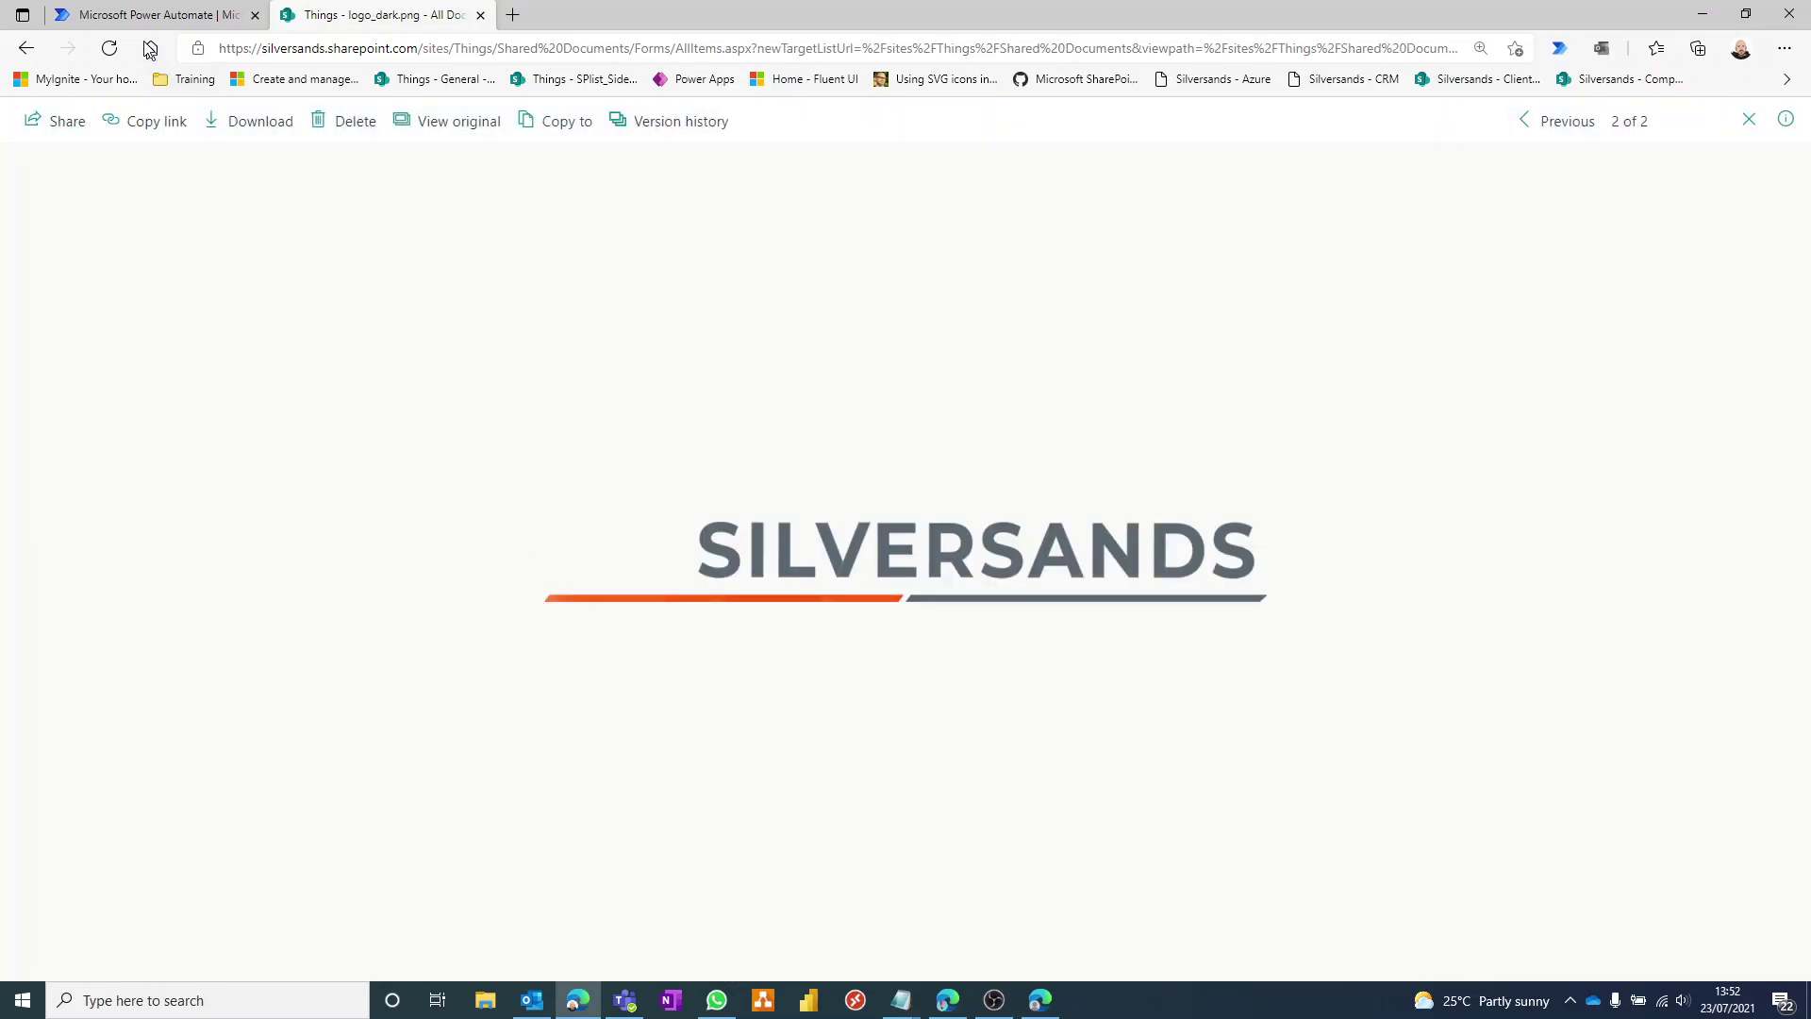
{"action": "left_click", "coordinate": [31, 48]}
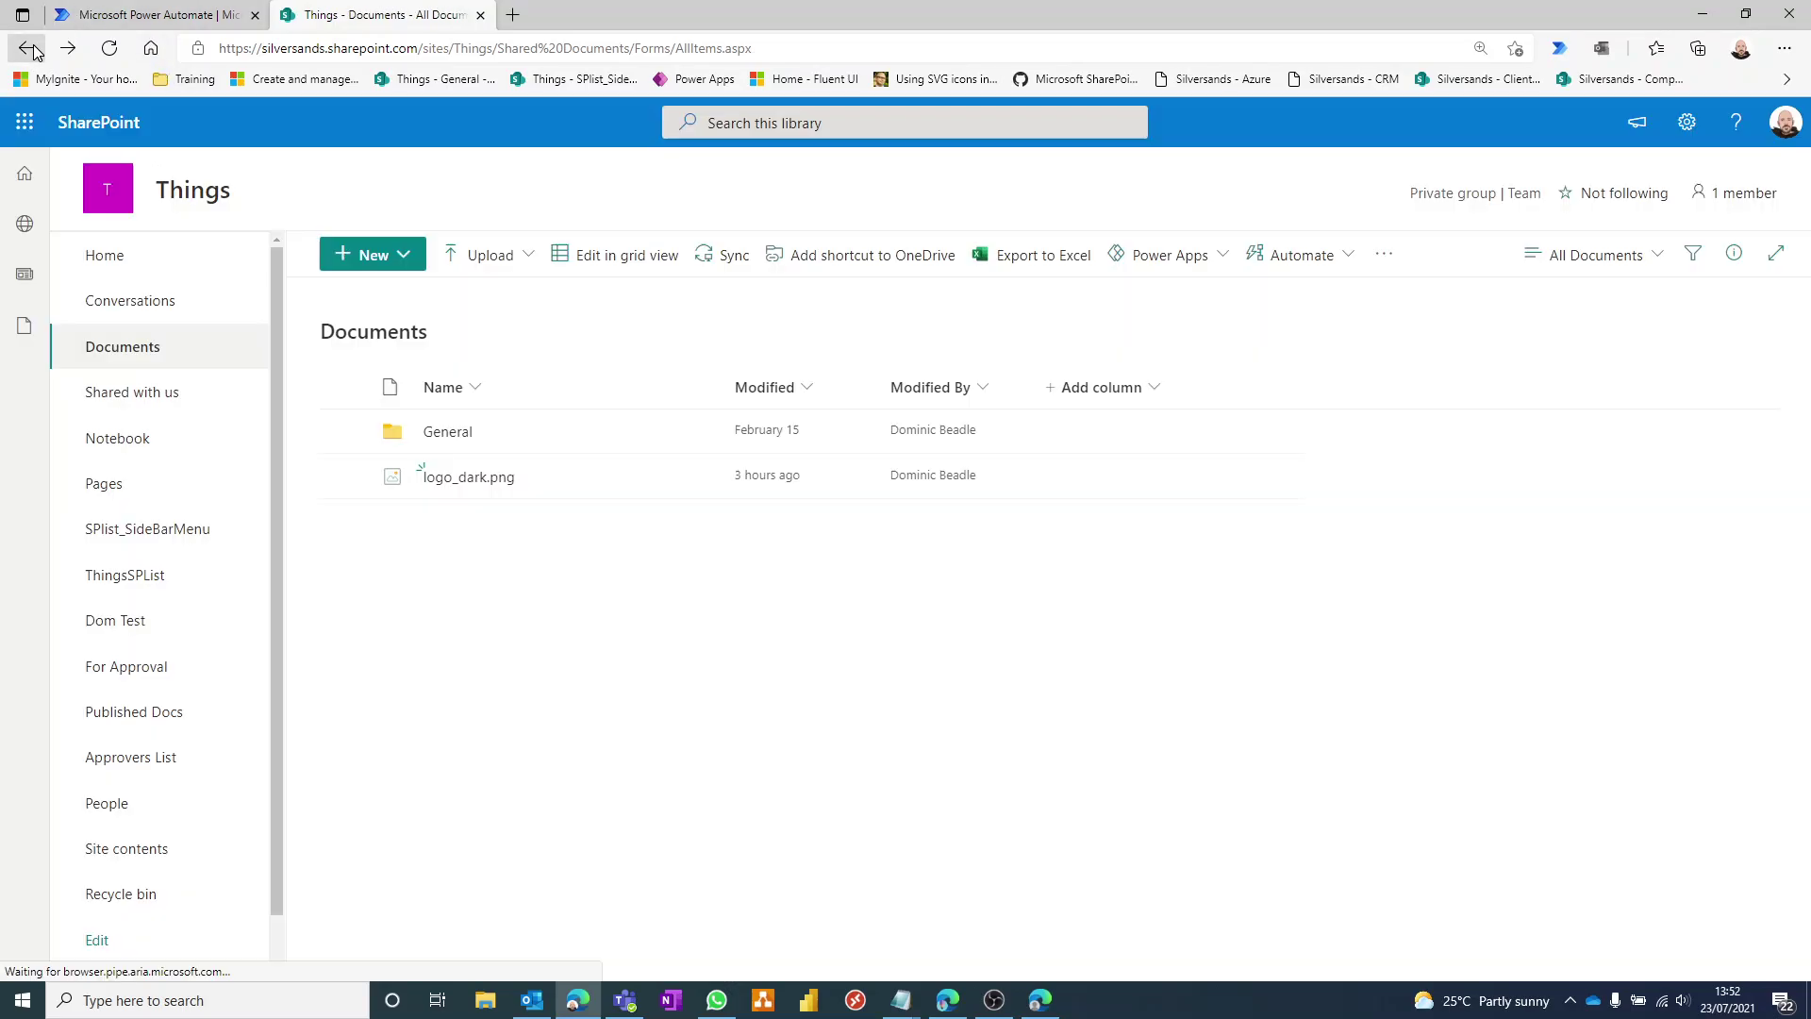
- Create a new instant cloud flow using the 'Manually trigger a flow' trigger
{"action": "left_click", "coordinate": [156, 16]}
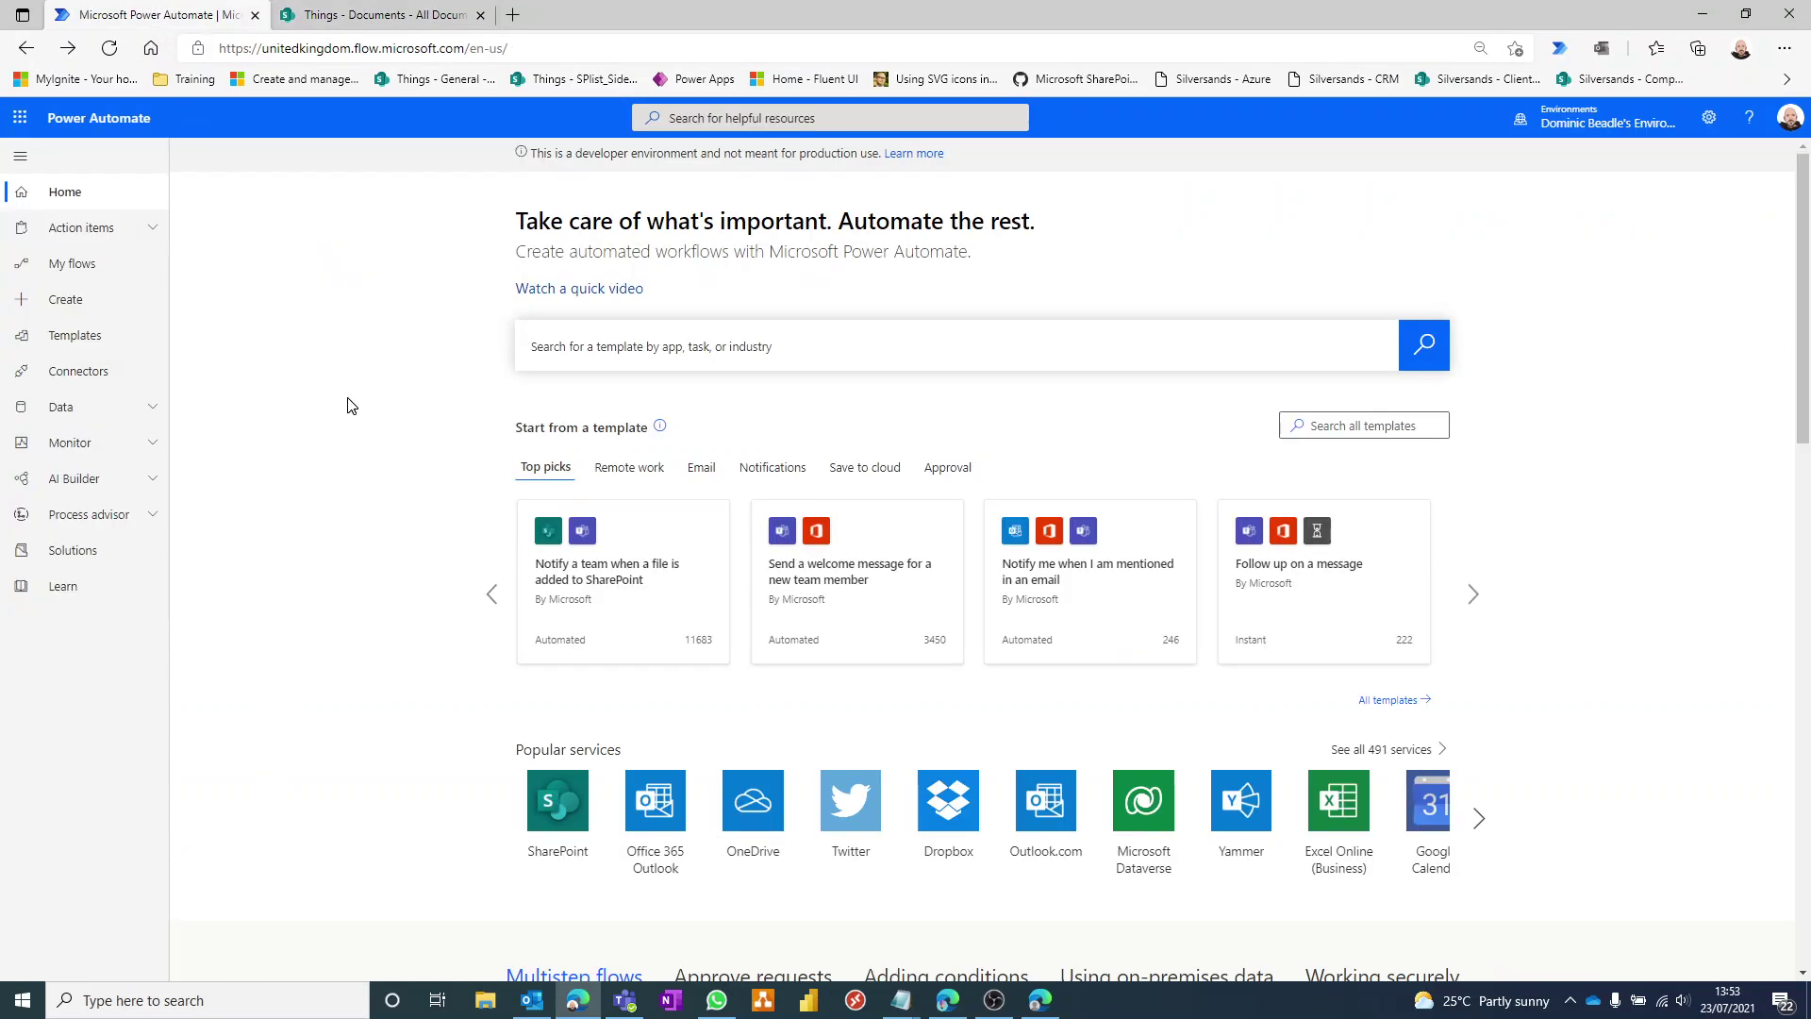
{"action": "left_click", "coordinate": [57, 302]}
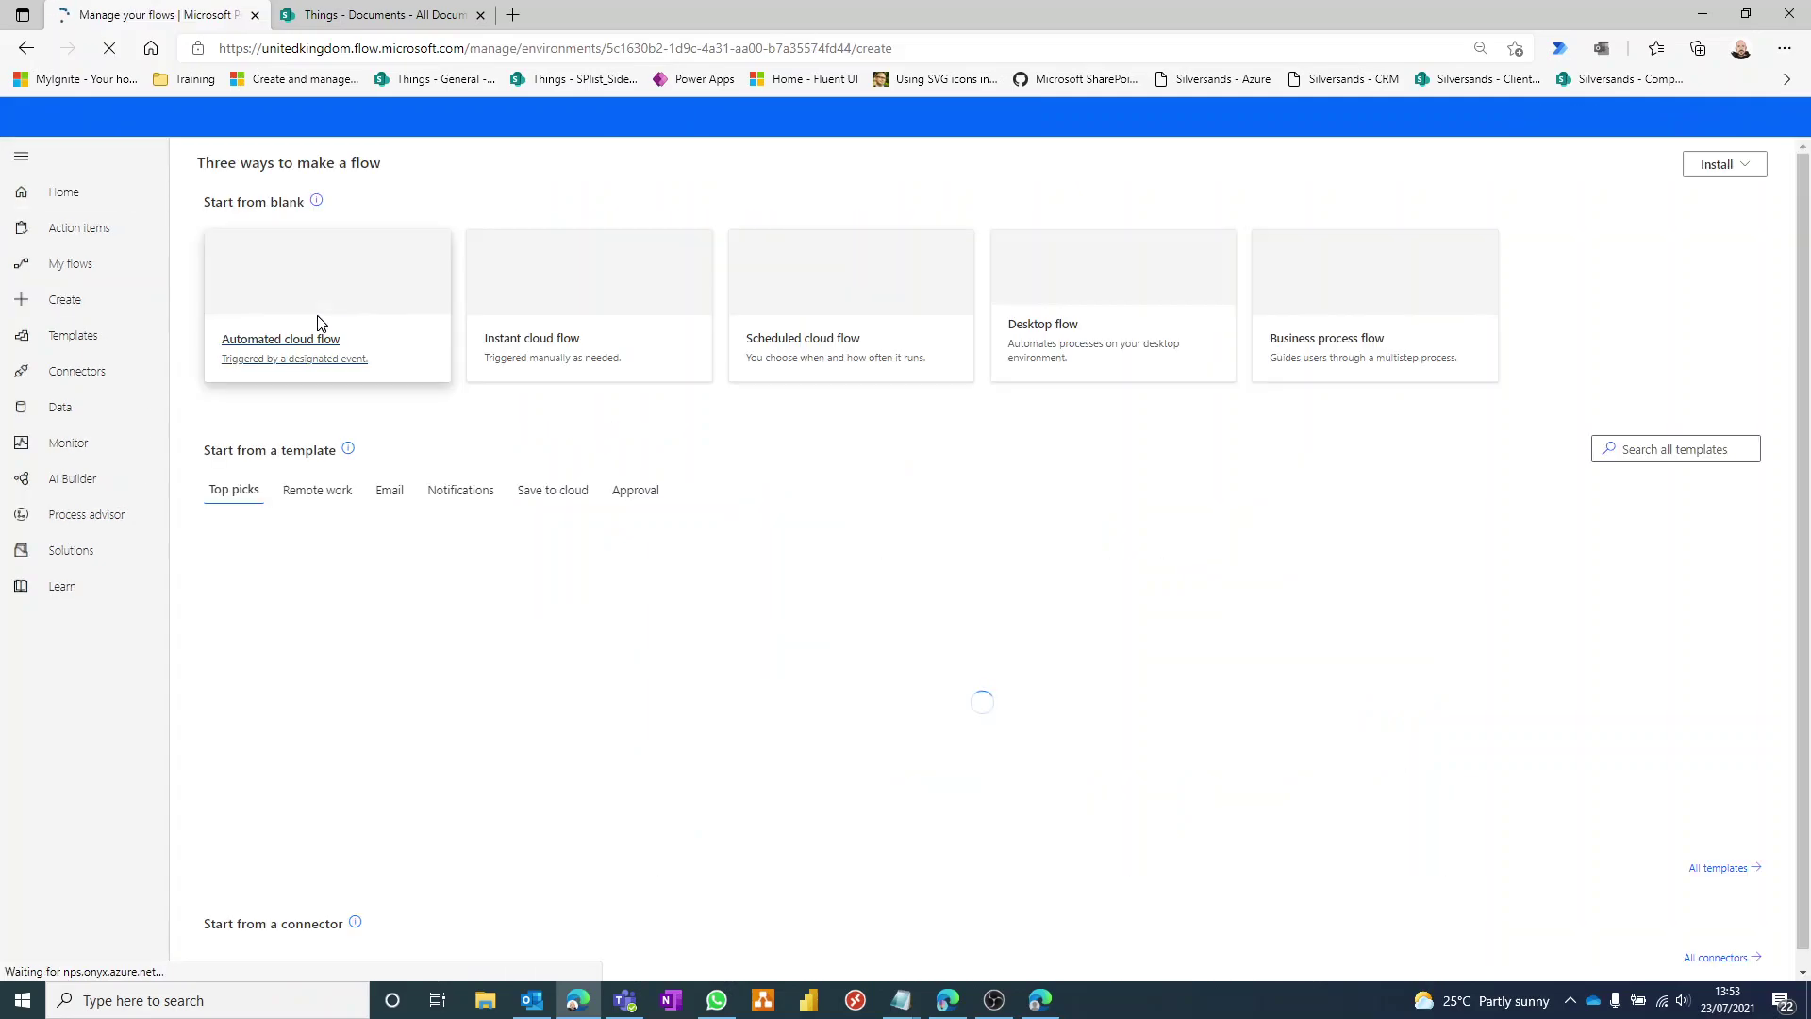
{"action": "left_click", "coordinate": [627, 300]}
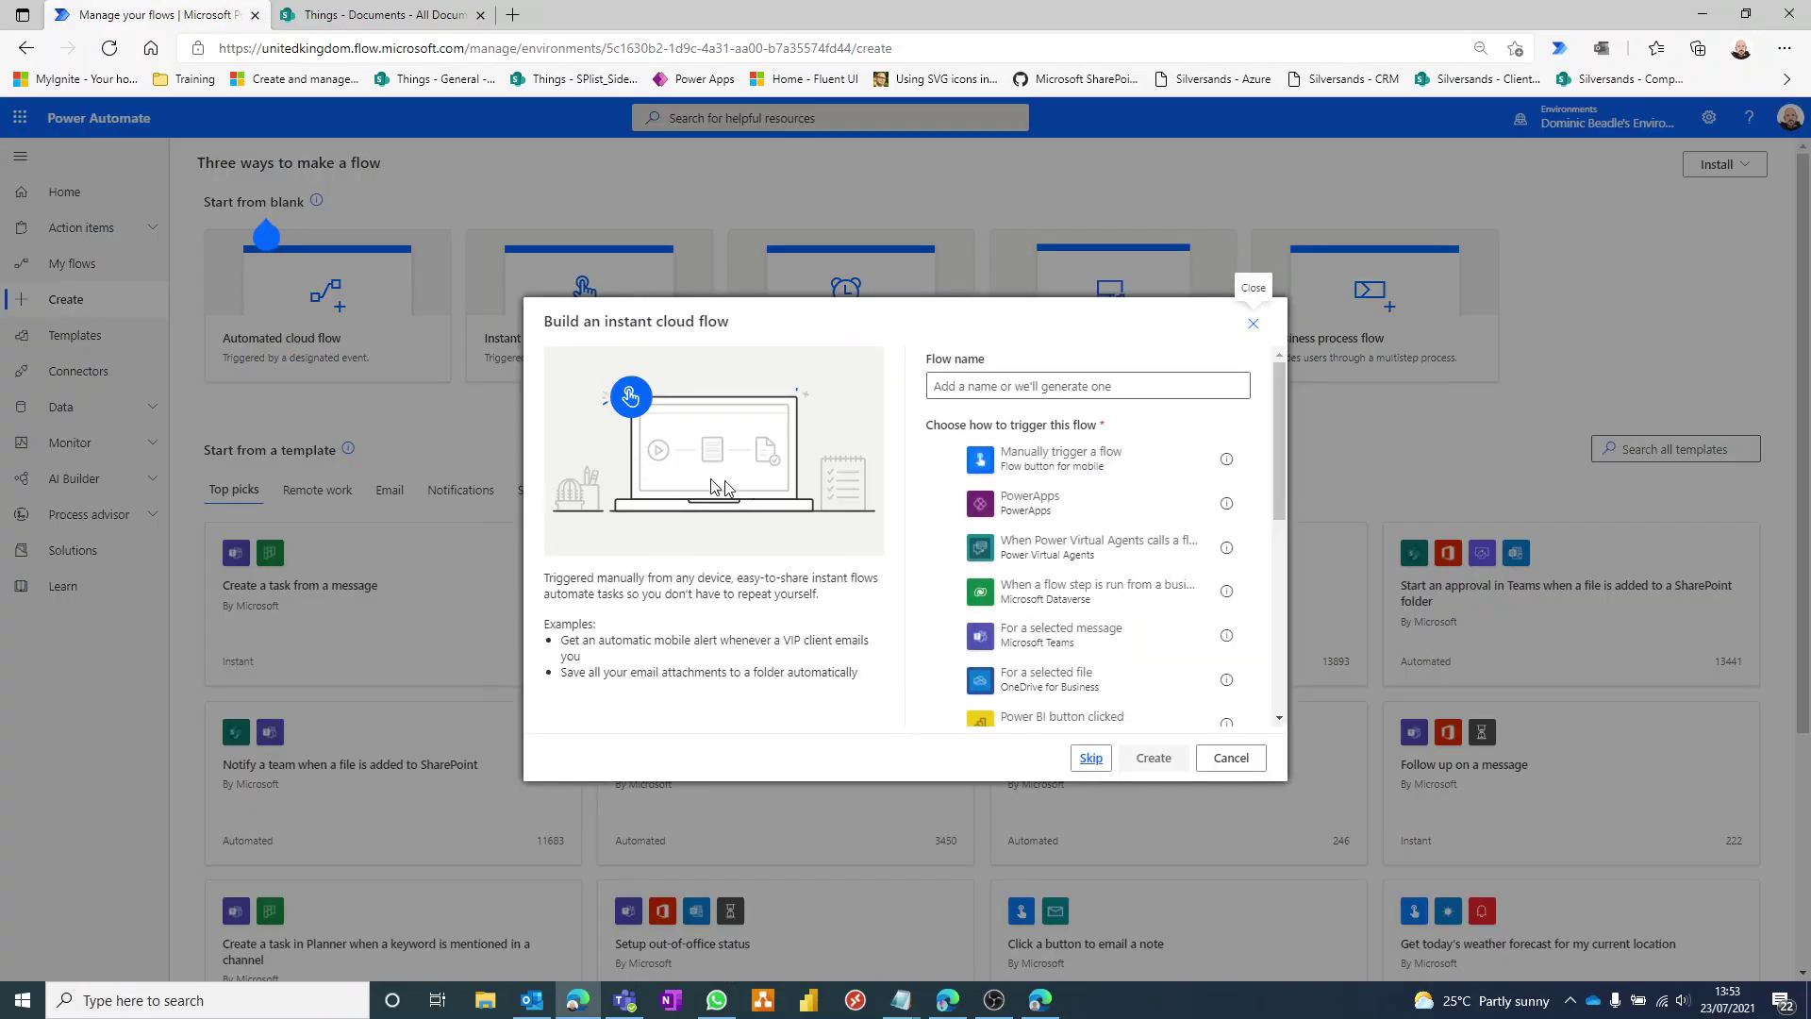
{"action": "left_click", "coordinate": [1128, 462]}
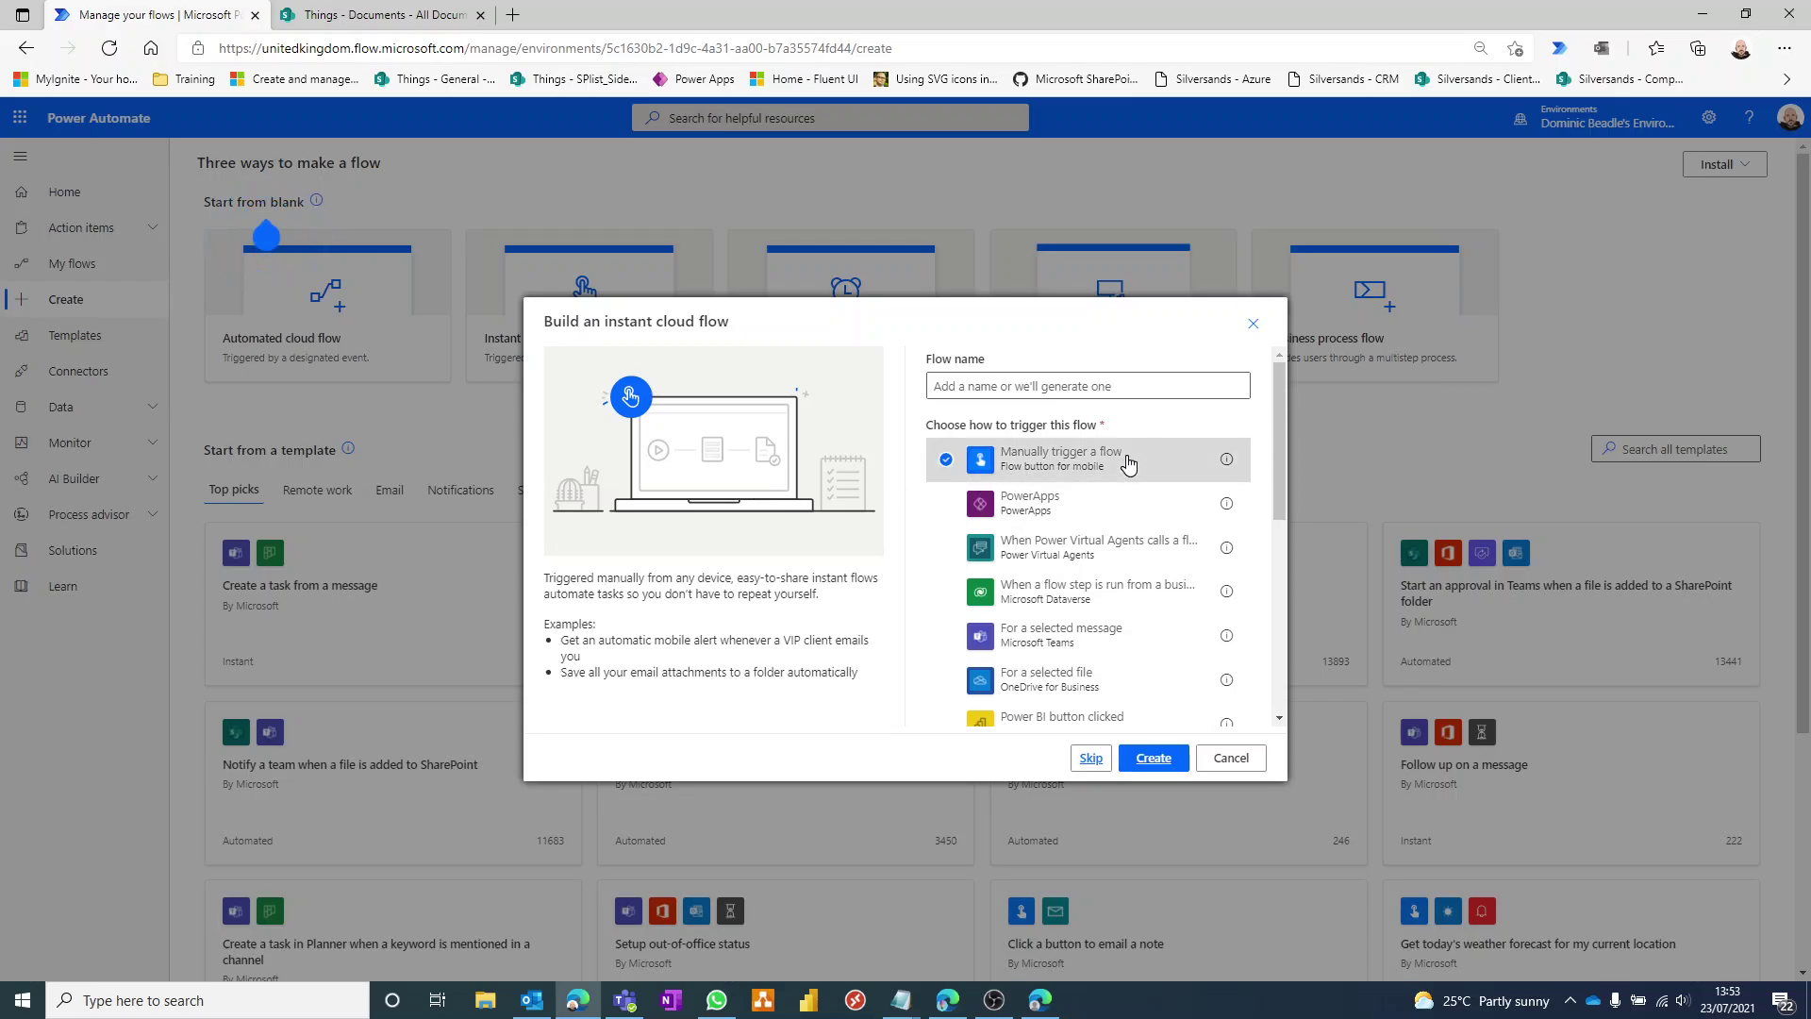
{"action": "left_click", "coordinate": [1153, 759]}
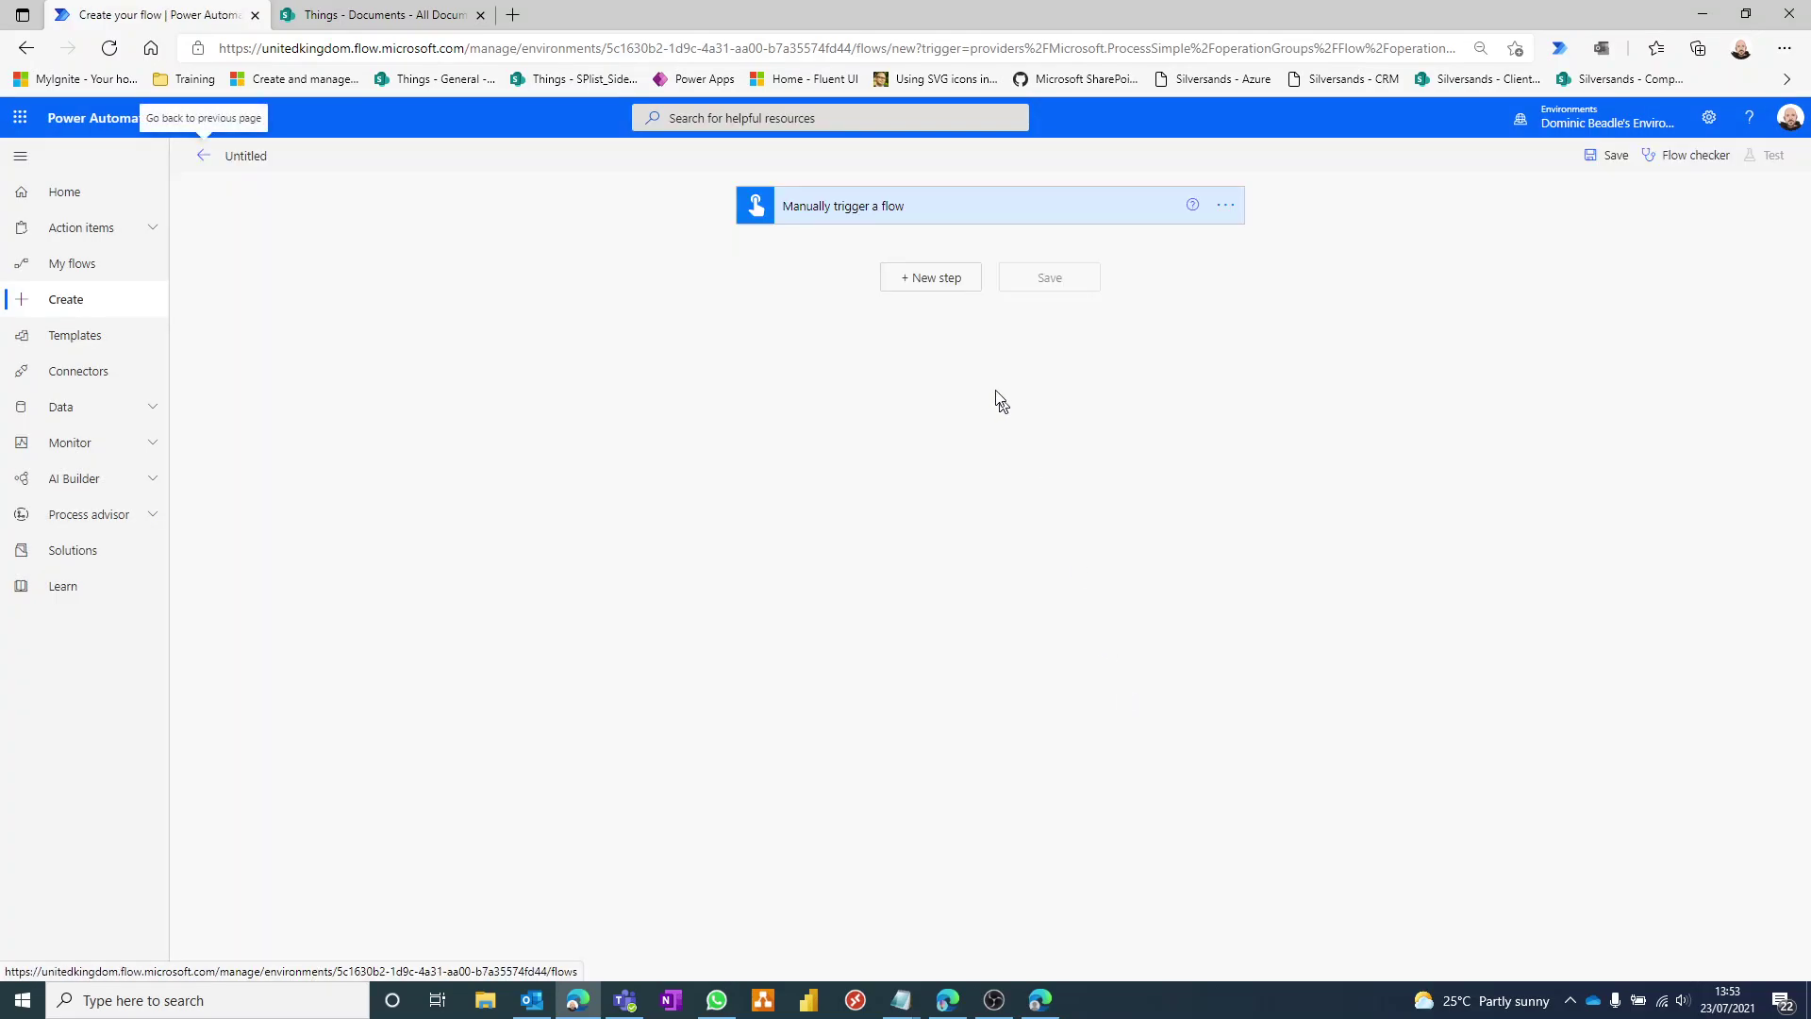
- Add a SharePoint Get file content action after the trigger
{"action": "left_click", "coordinate": [933, 279]}
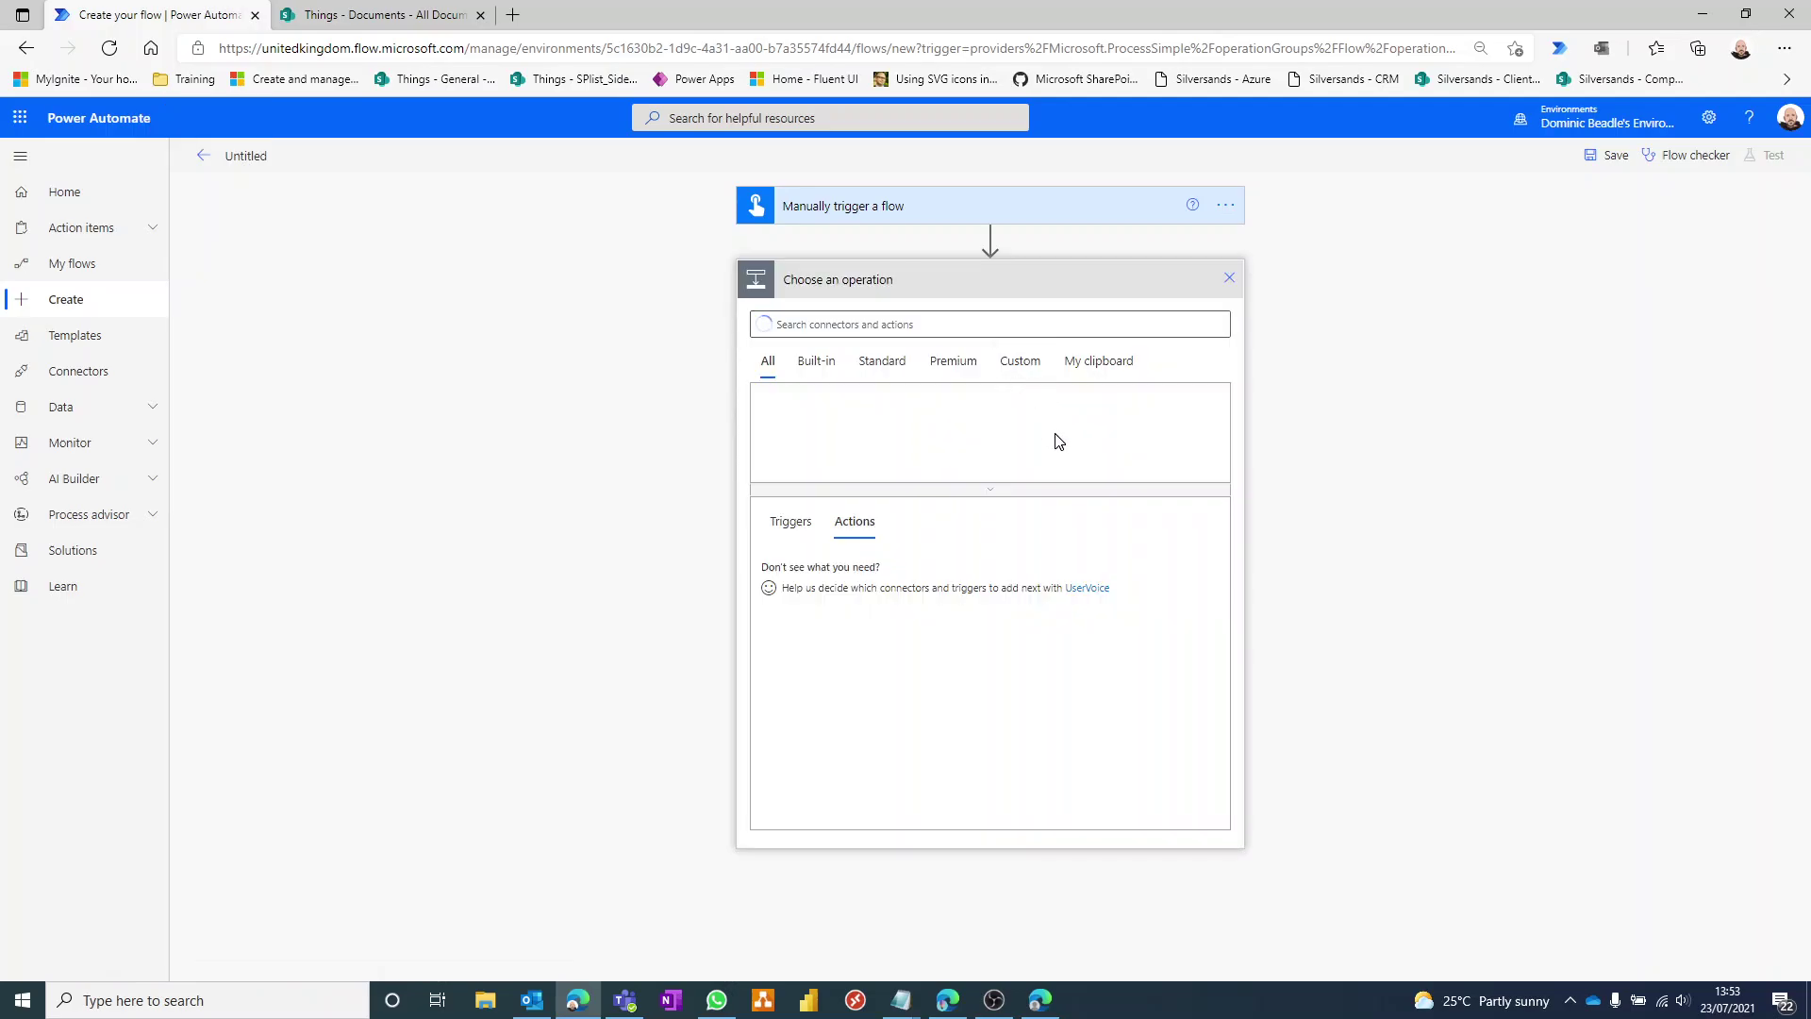
{"action": "left_click", "coordinate": [1007, 336]}
{"action": "type", "text": "get file"}
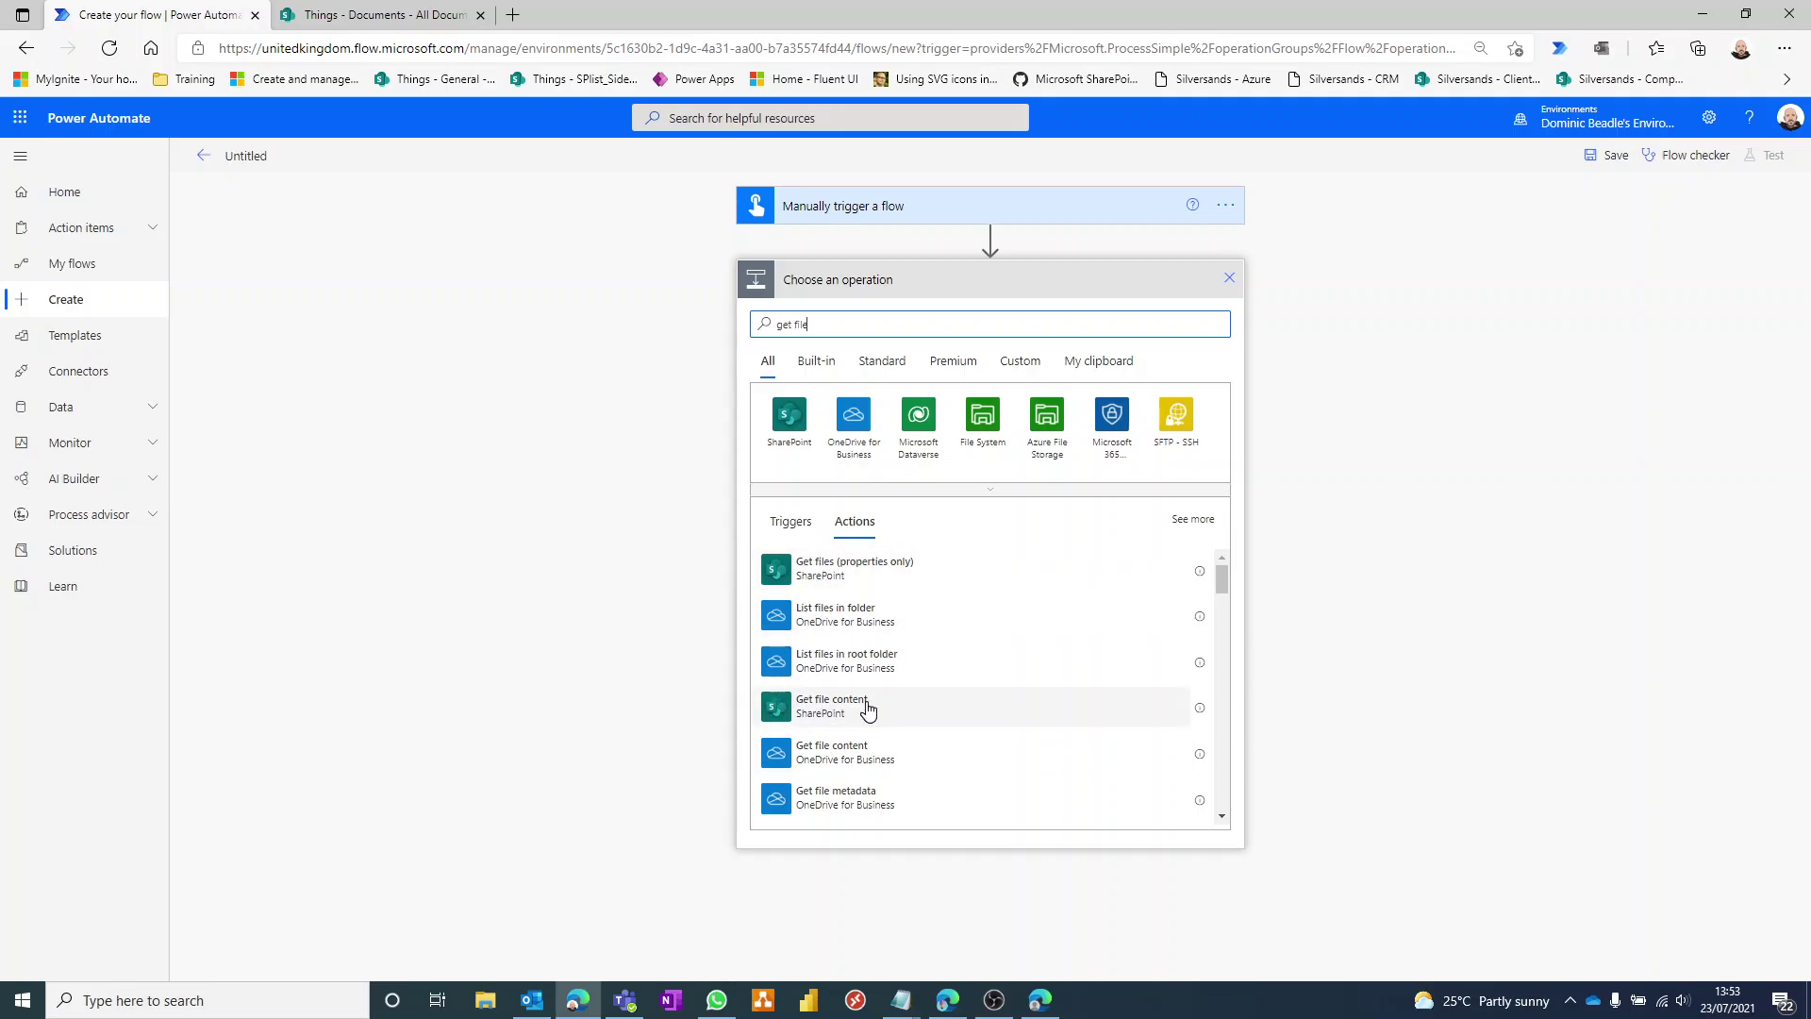
{"action": "scroll", "coordinate": [912, 702], "scroll_direction": "down", "scroll_amount": 1}
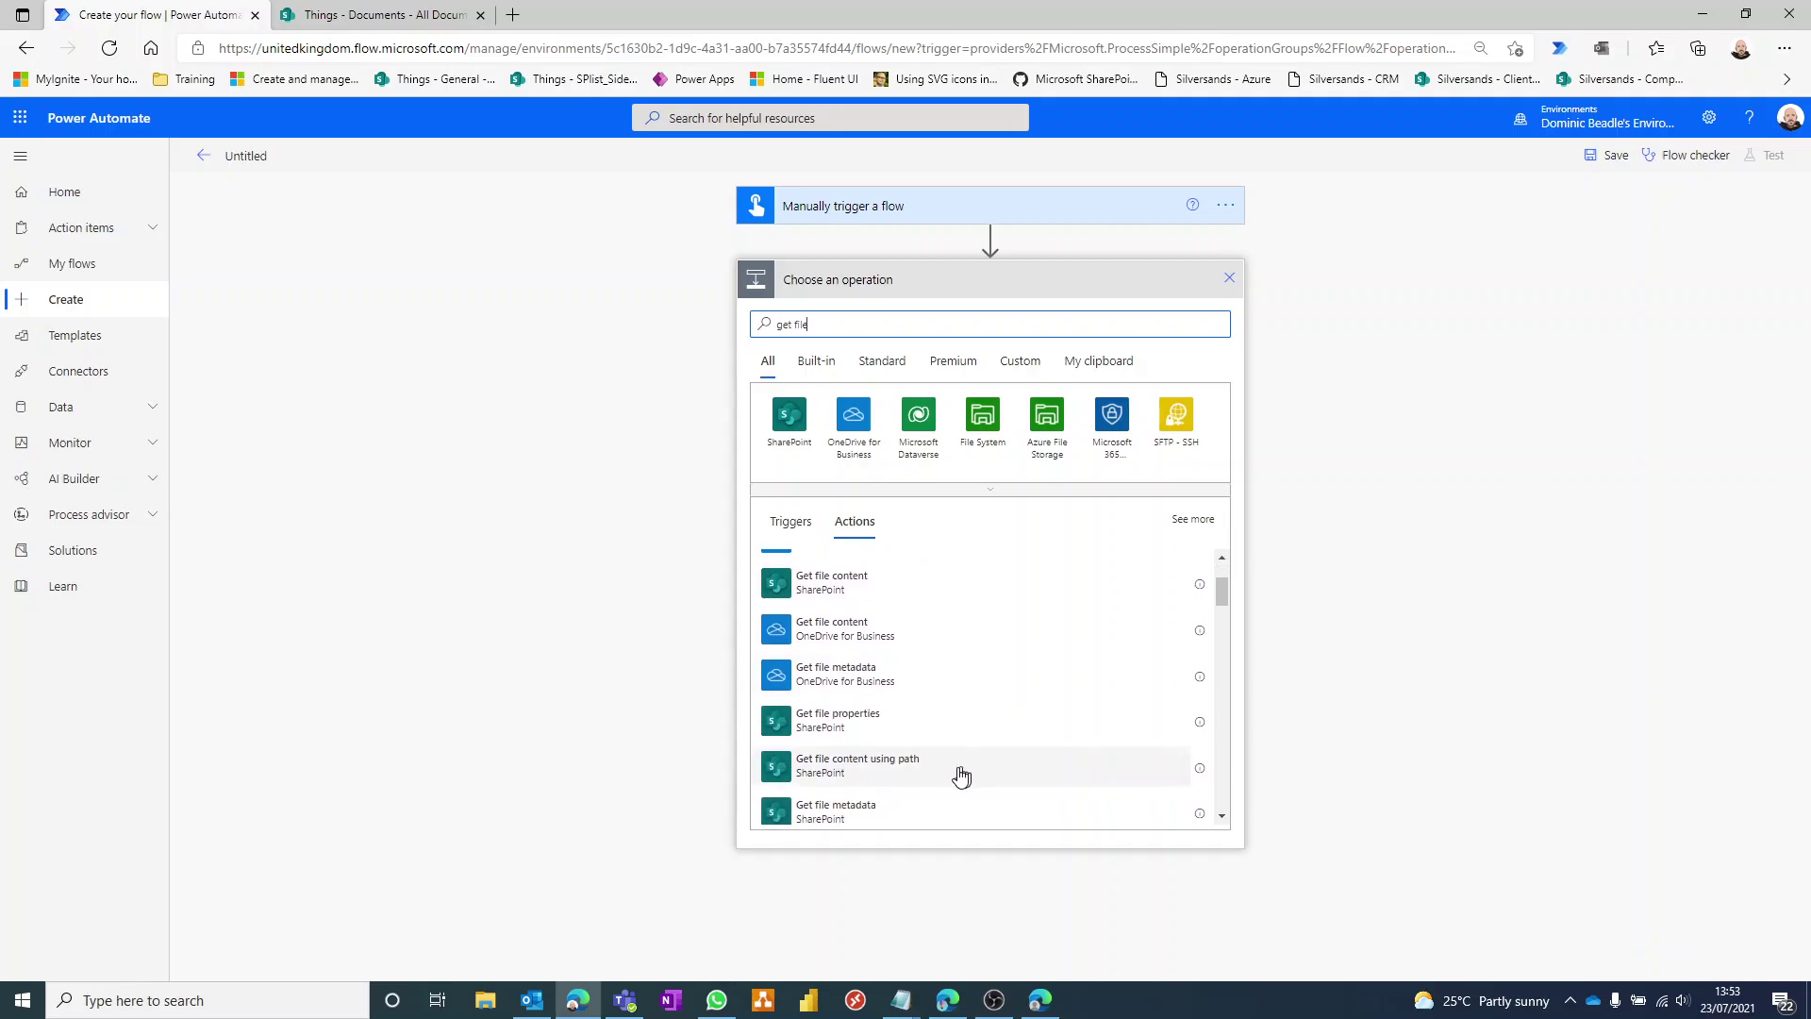
{"action": "scroll", "coordinate": [895, 771], "scroll_direction": "up", "scroll_amount": 2}
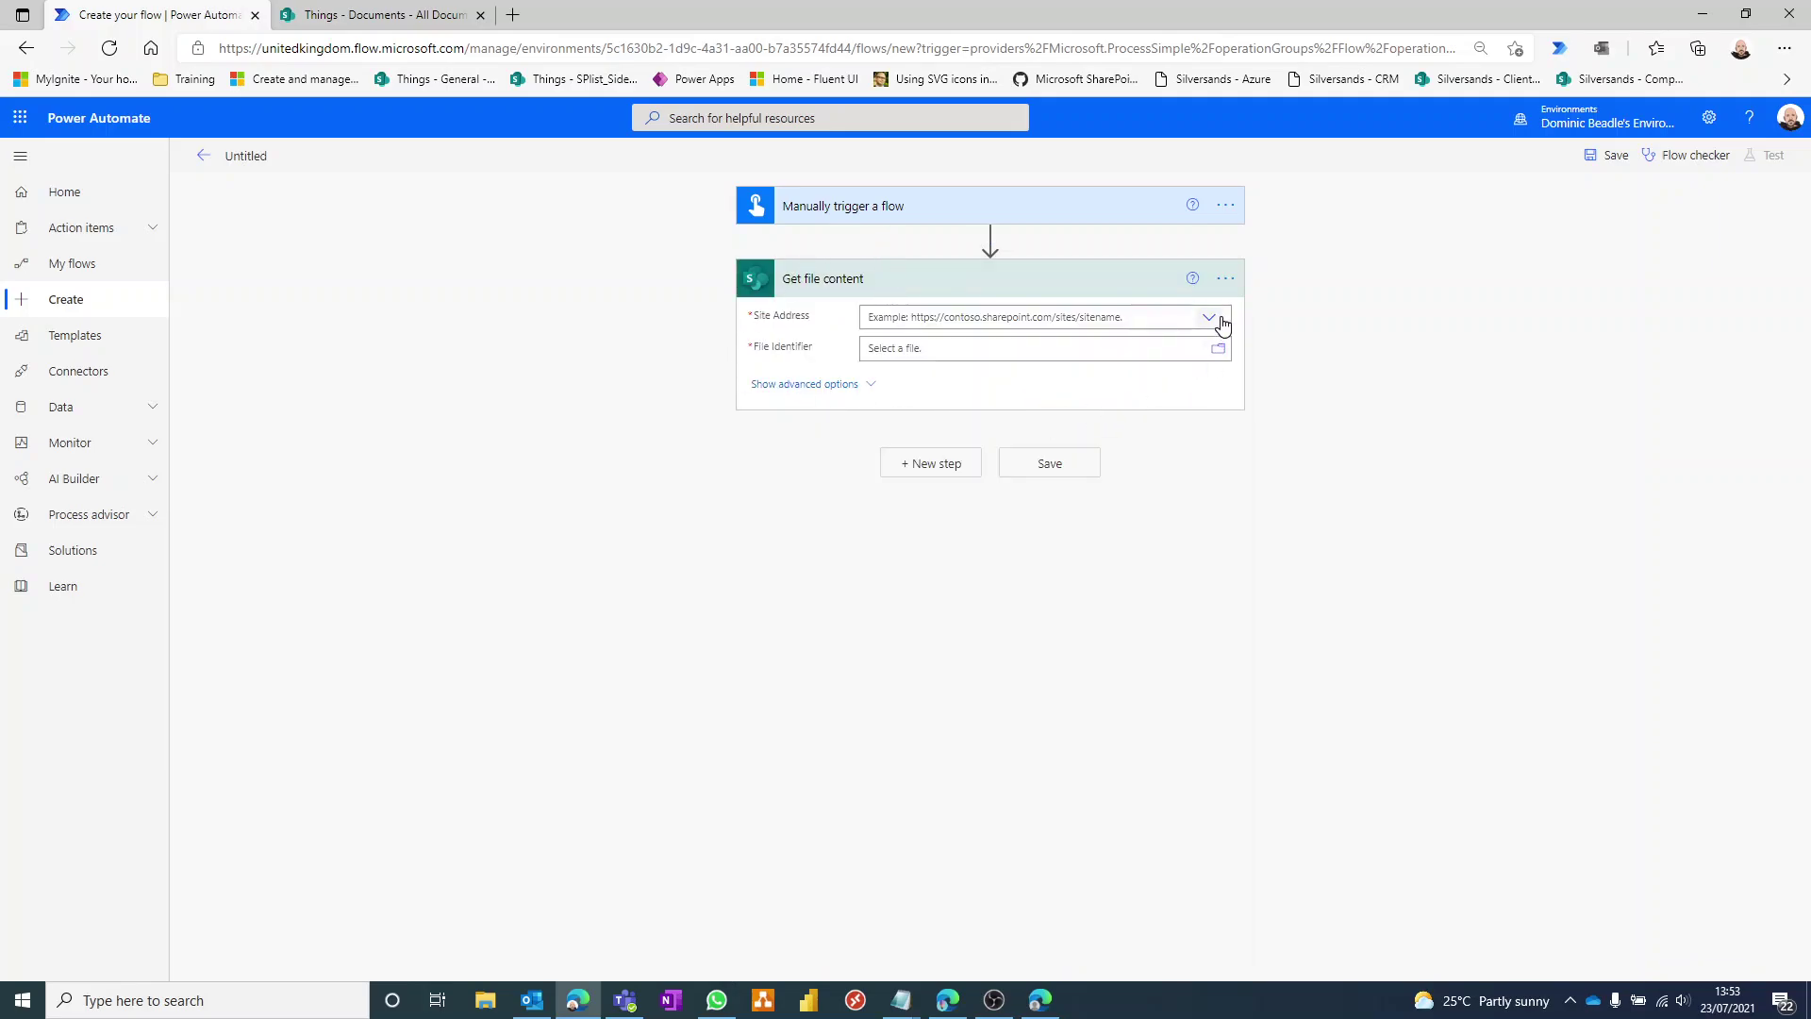
- Set the site to Things and the file to /Shared Documents/logo_dark.png
{"action": "left_click", "coordinate": [1219, 323]}
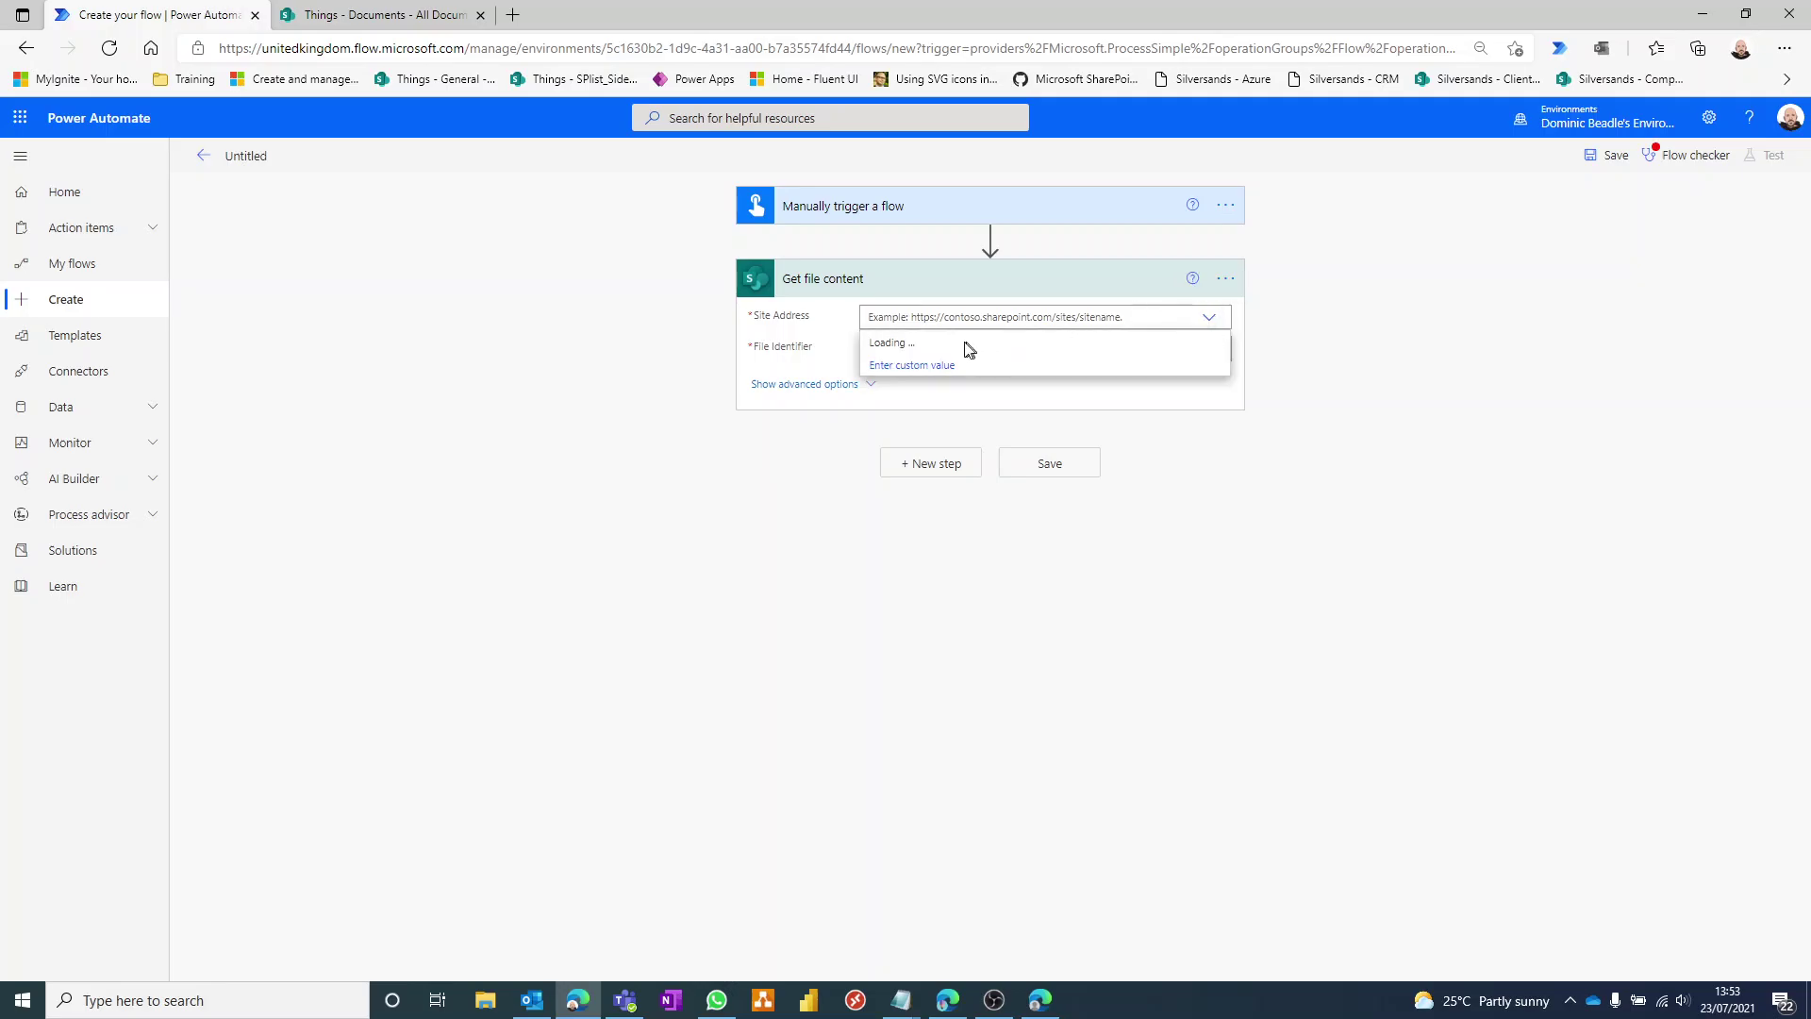
{"action": "scroll", "coordinate": [934, 514], "scroll_direction": "down", "scroll_amount": 1}
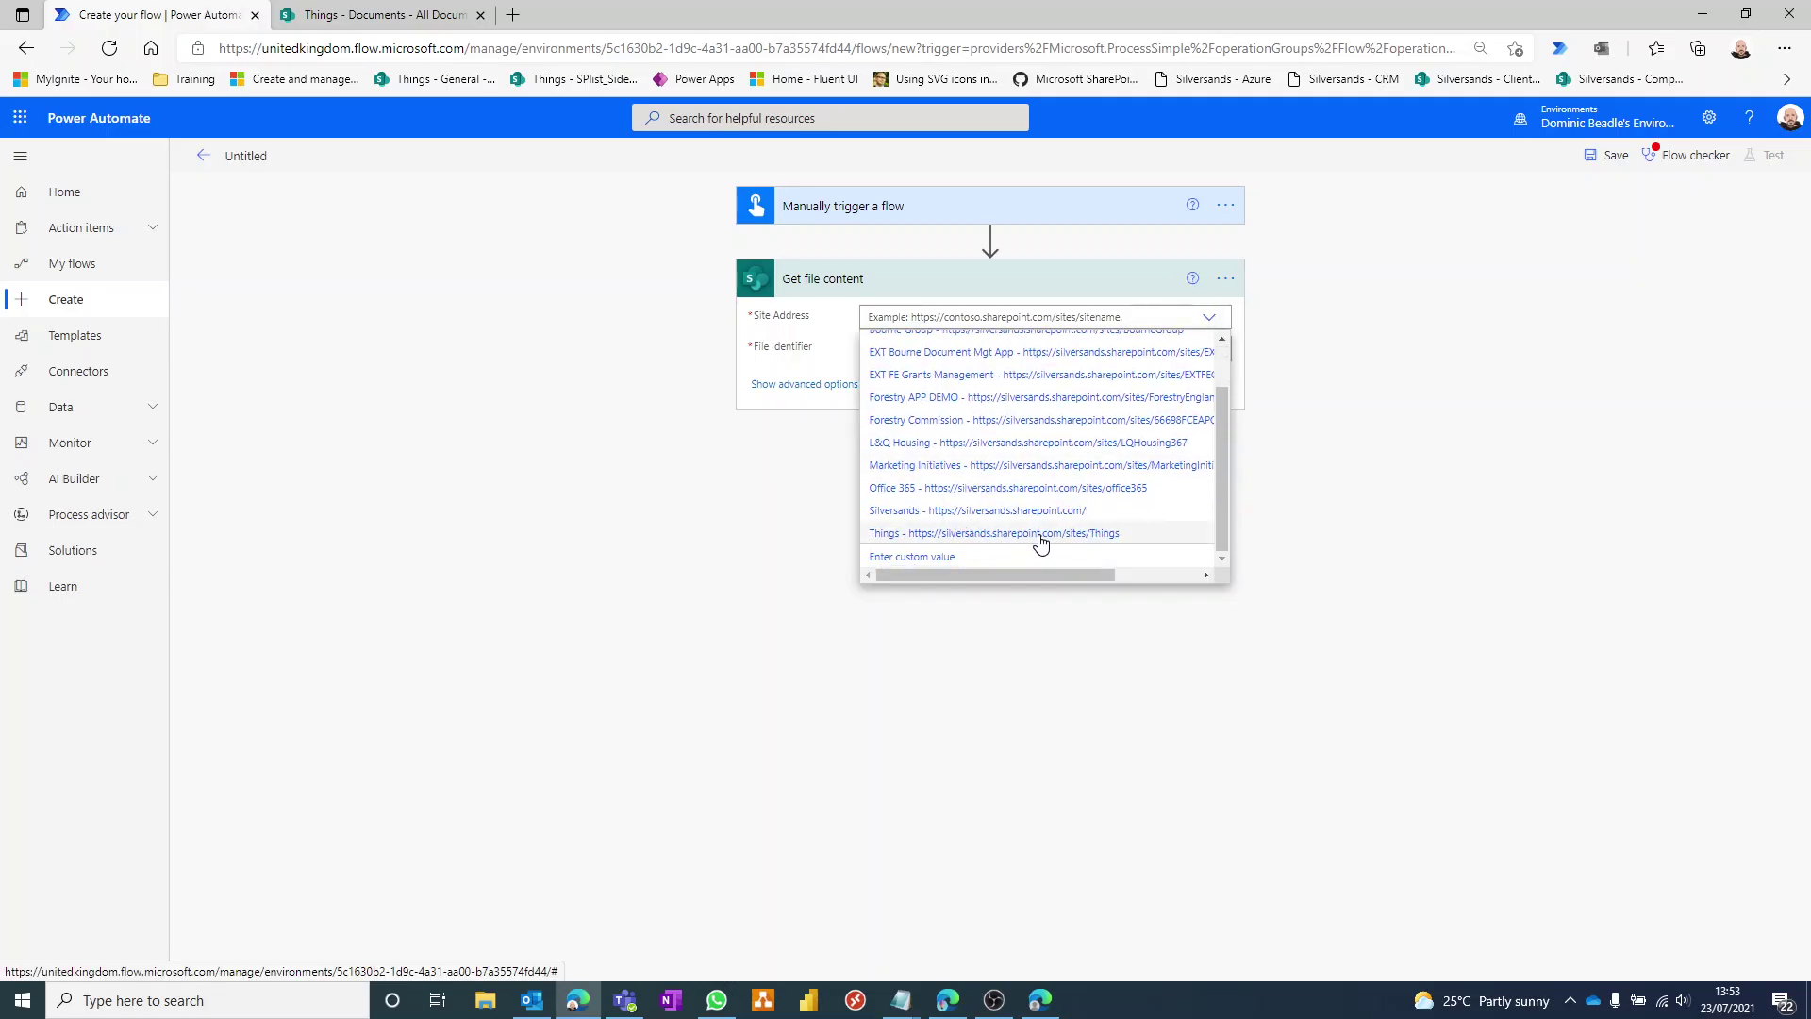
{"action": "left_click", "coordinate": [1035, 532]}
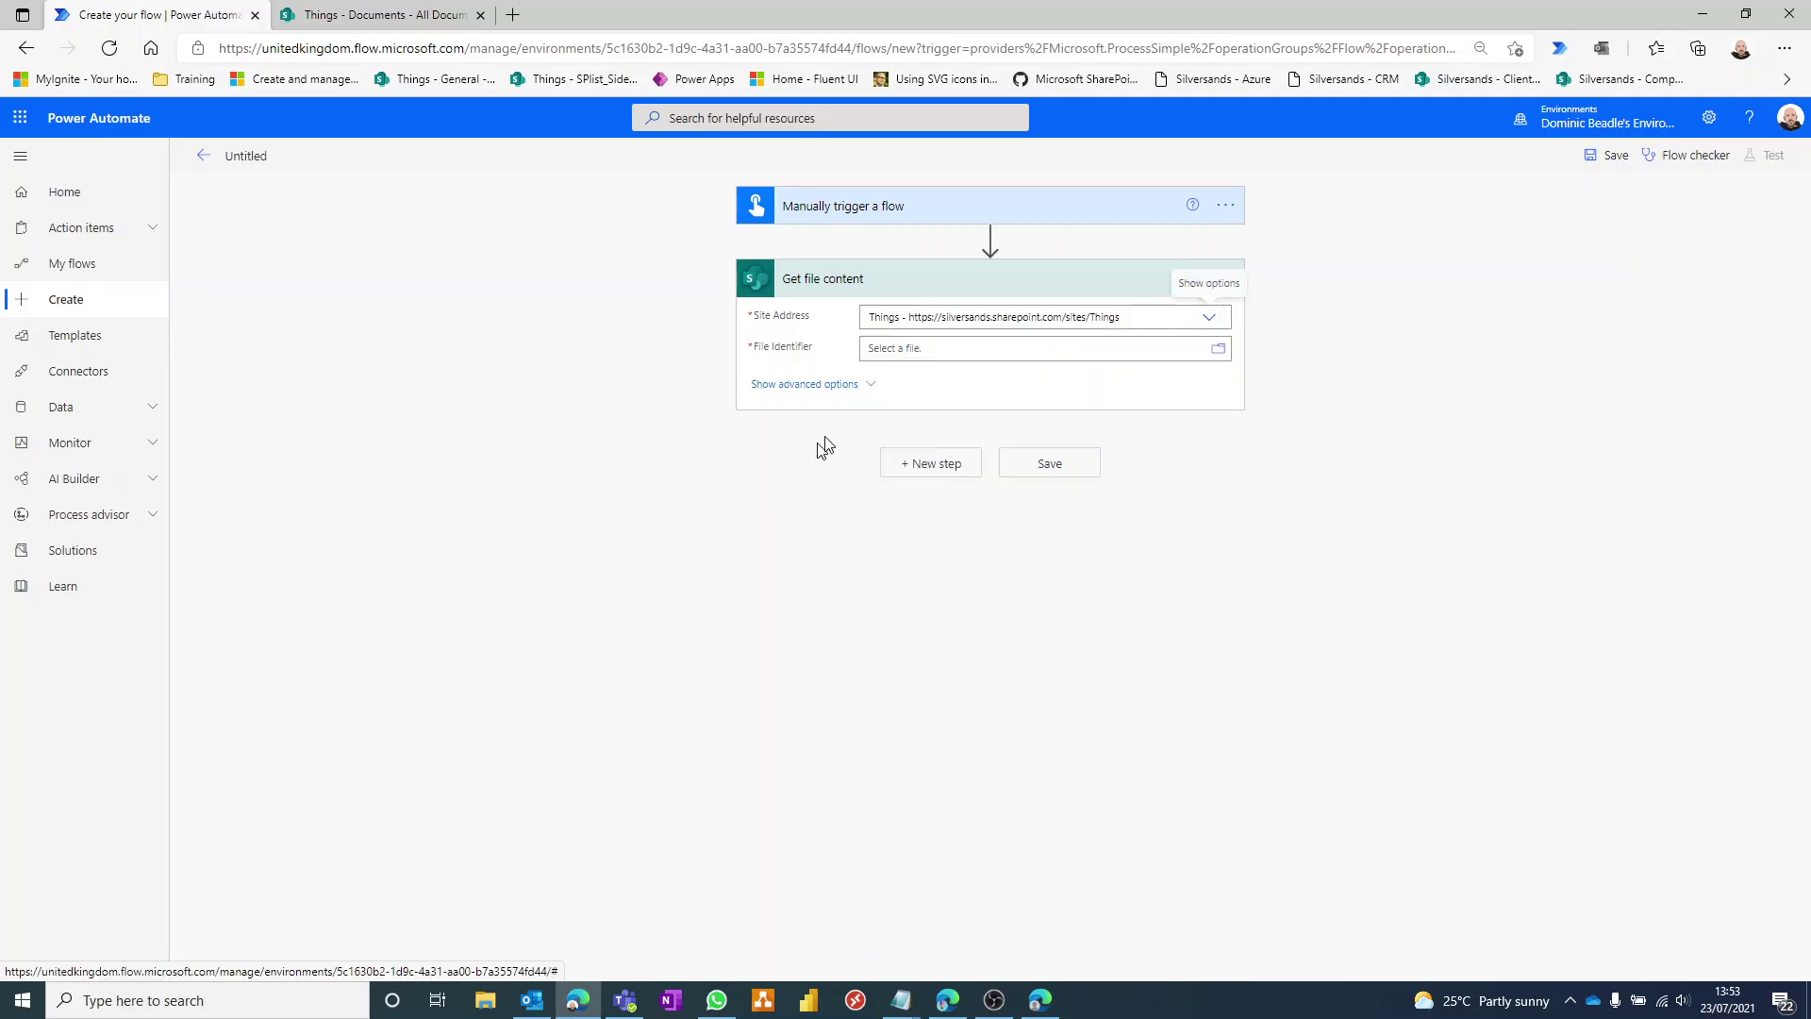
{"action": "left_click", "coordinate": [1218, 348]}
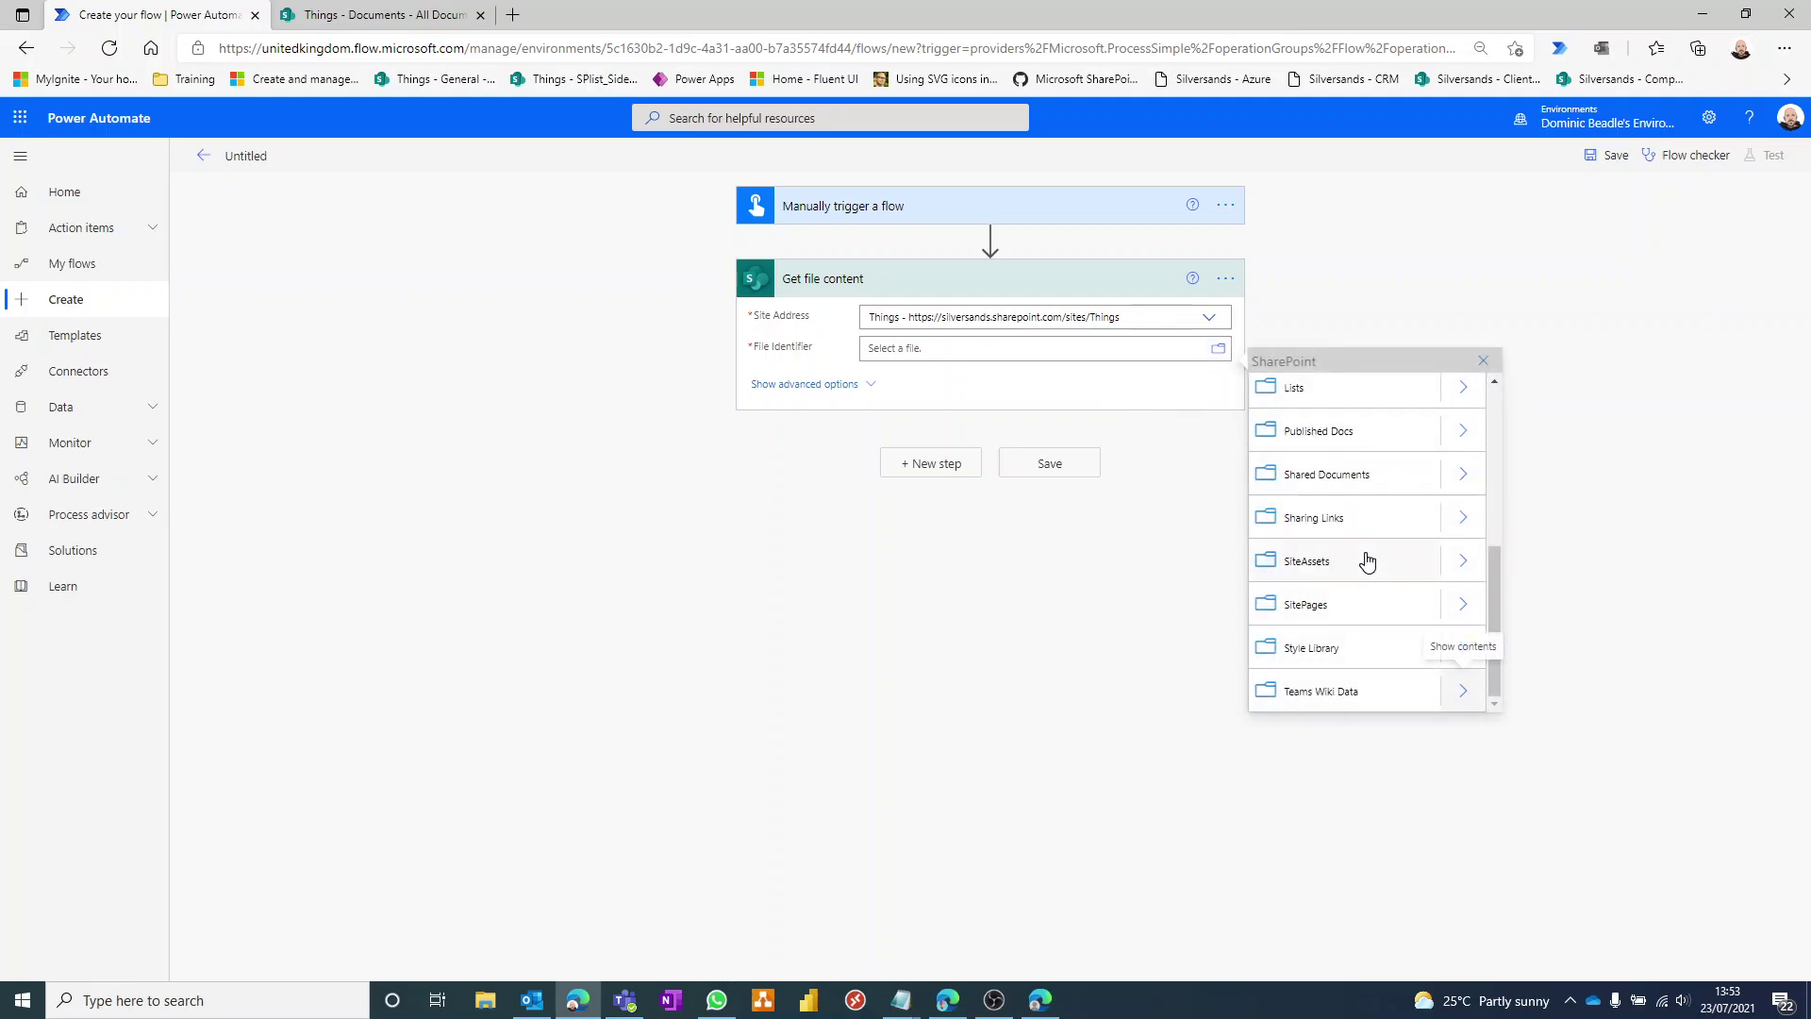
{"action": "left_click", "coordinate": [1463, 473]}
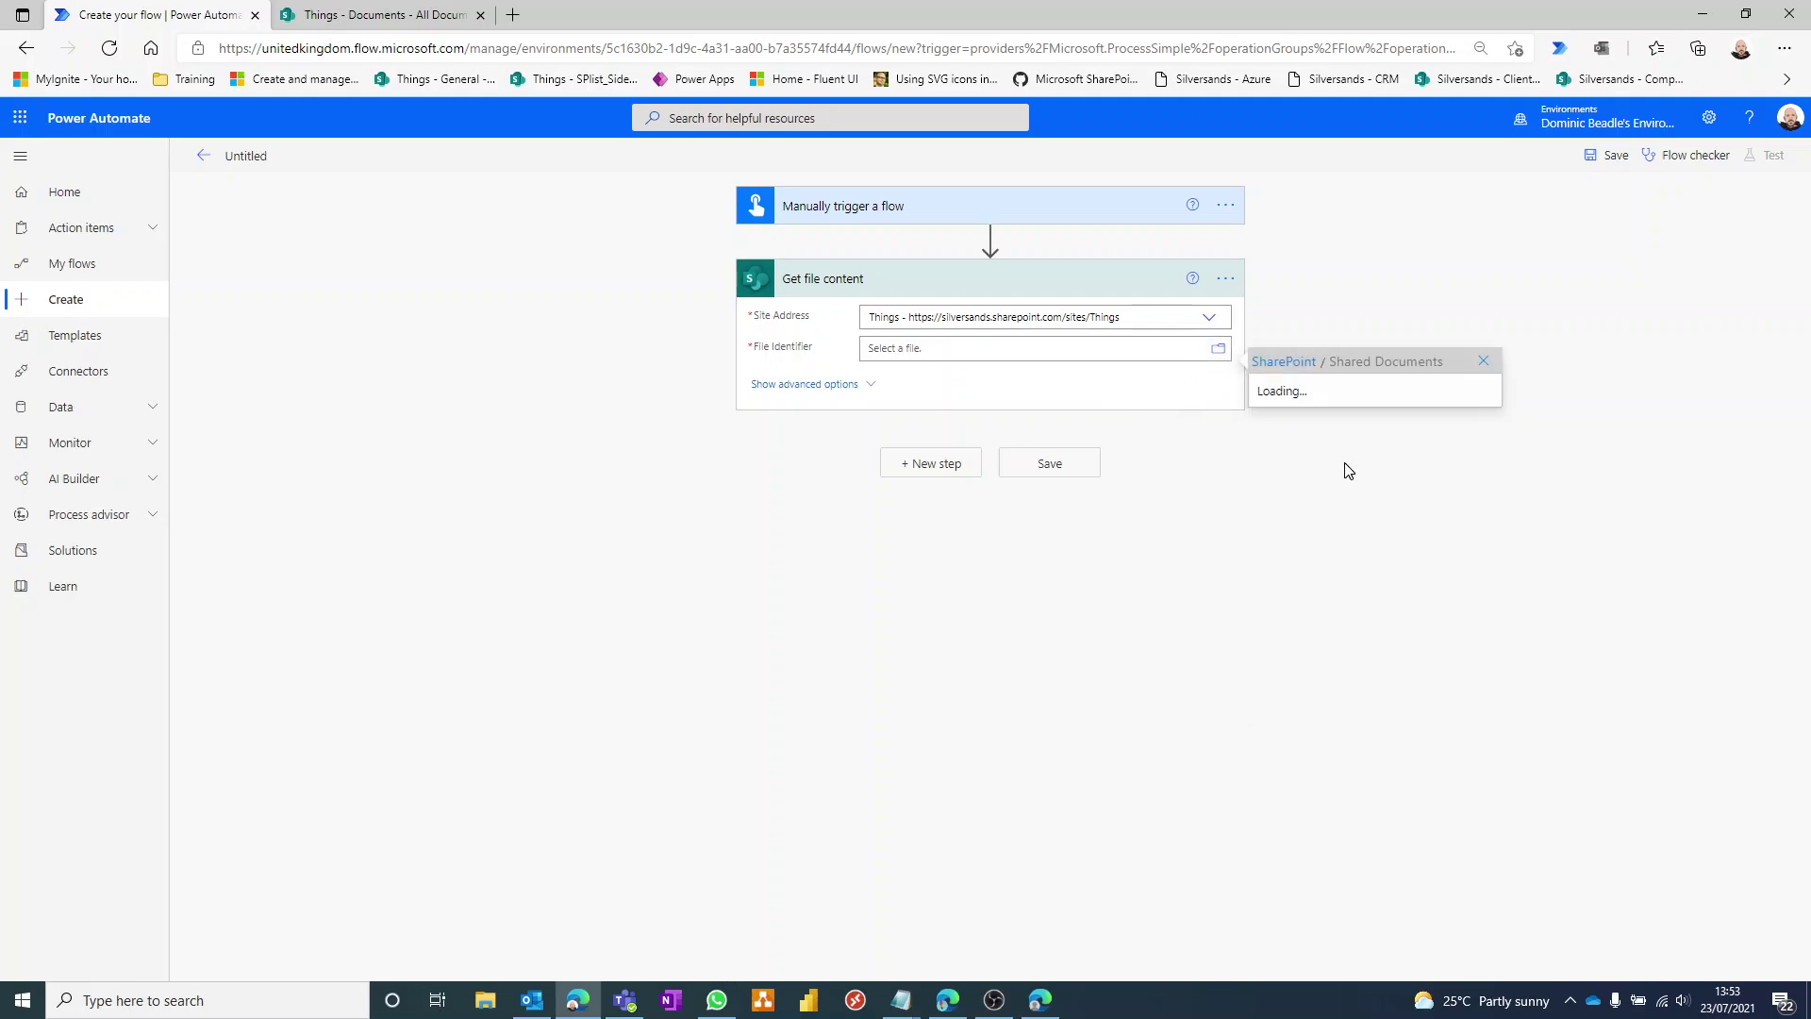
{"action": "left_click", "coordinate": [1313, 484]}
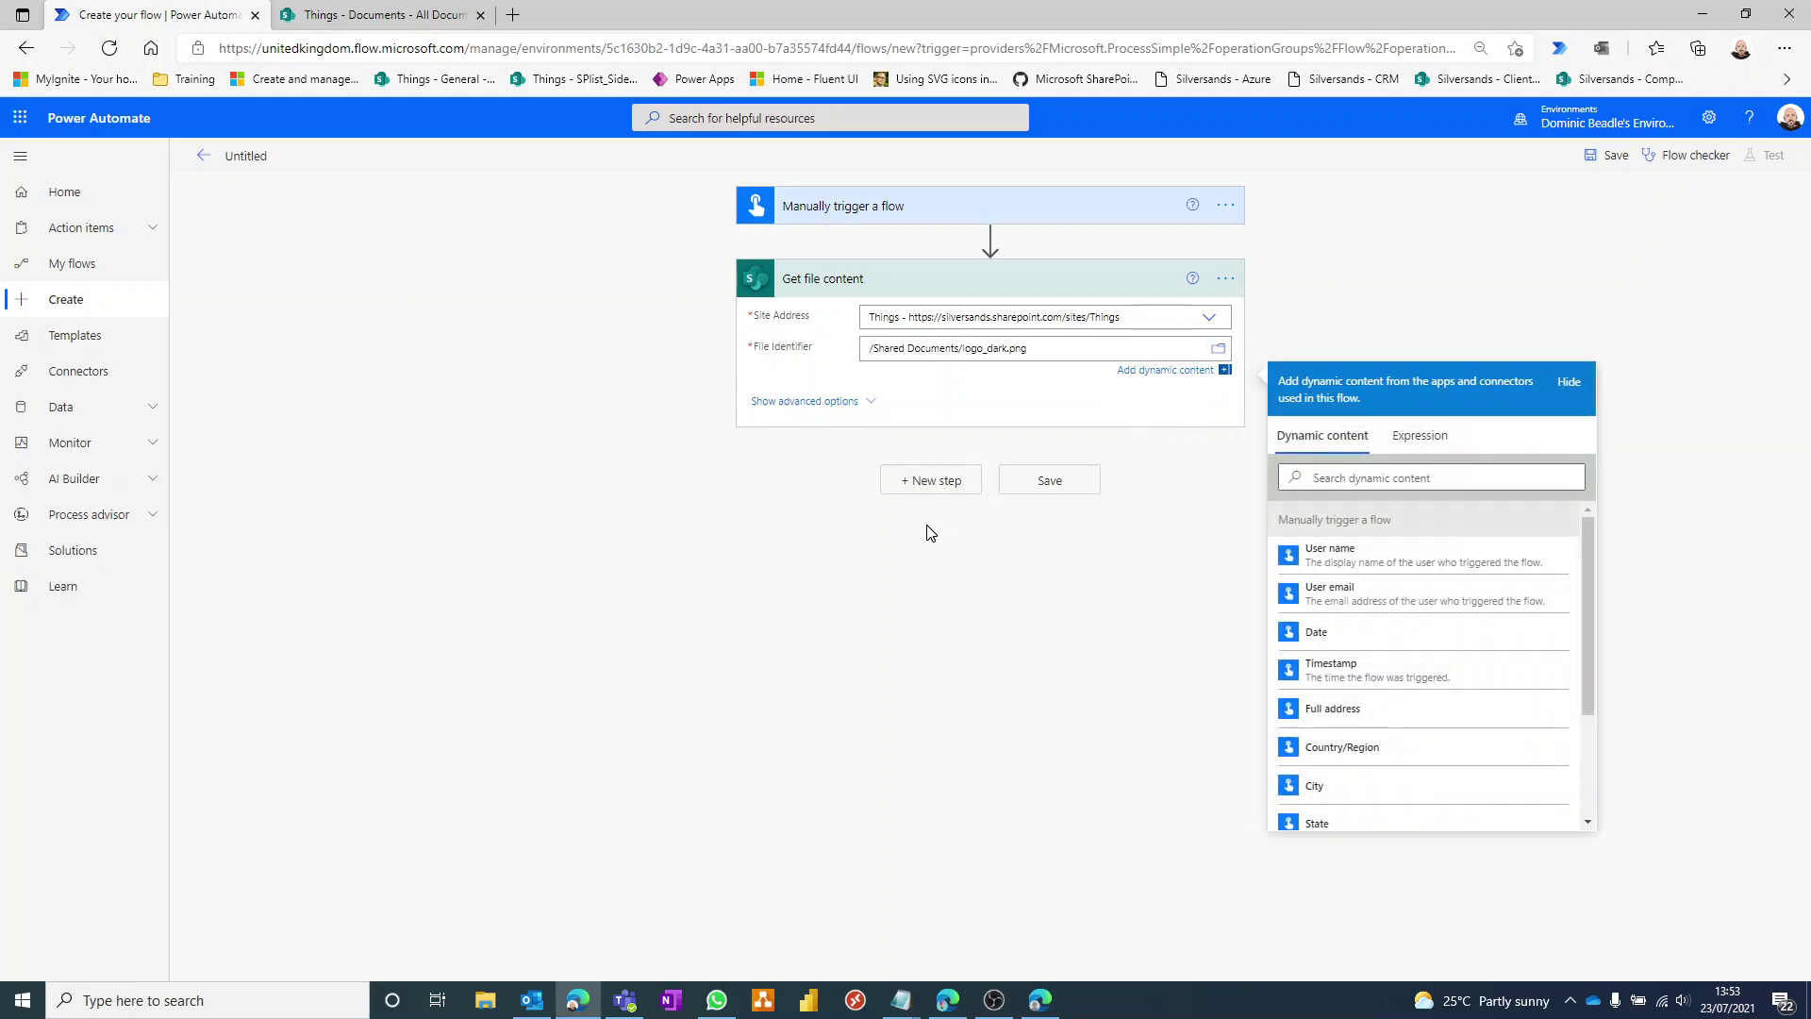
- Add a Compose step after Get file content
{"action": "left_click", "coordinate": [933, 482]}
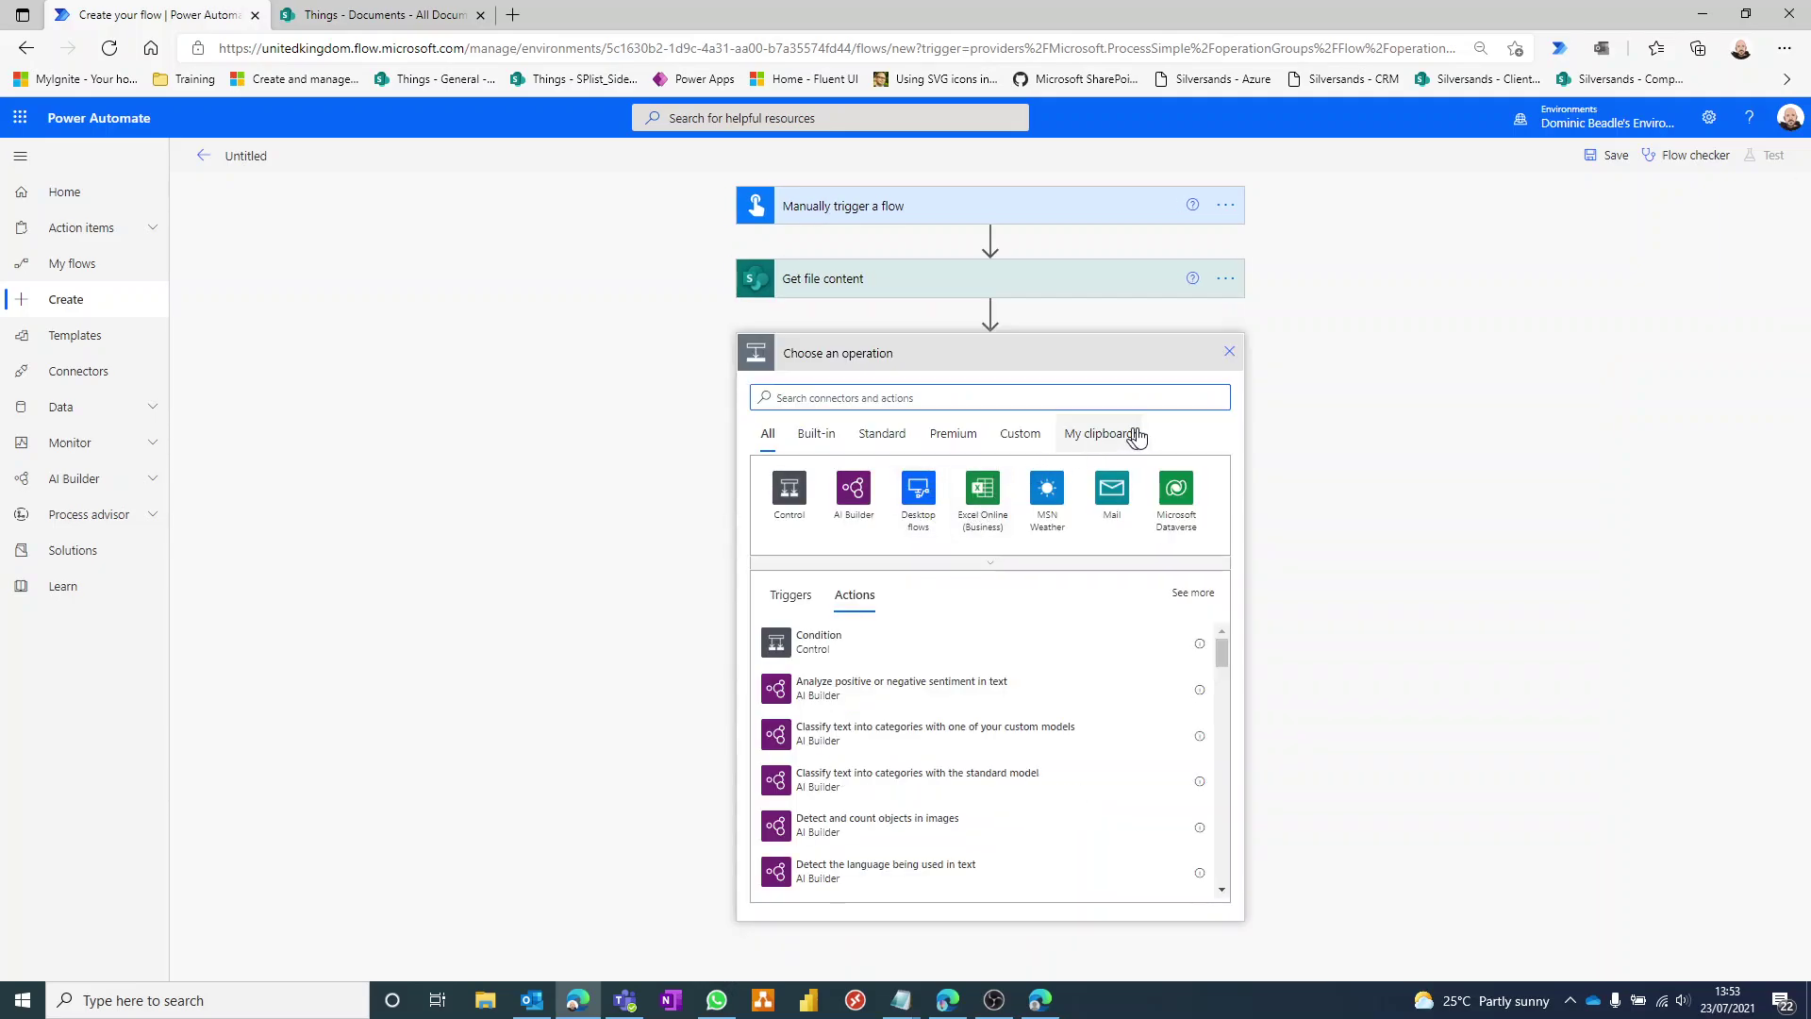
{"action": "type", "text": "compose"}
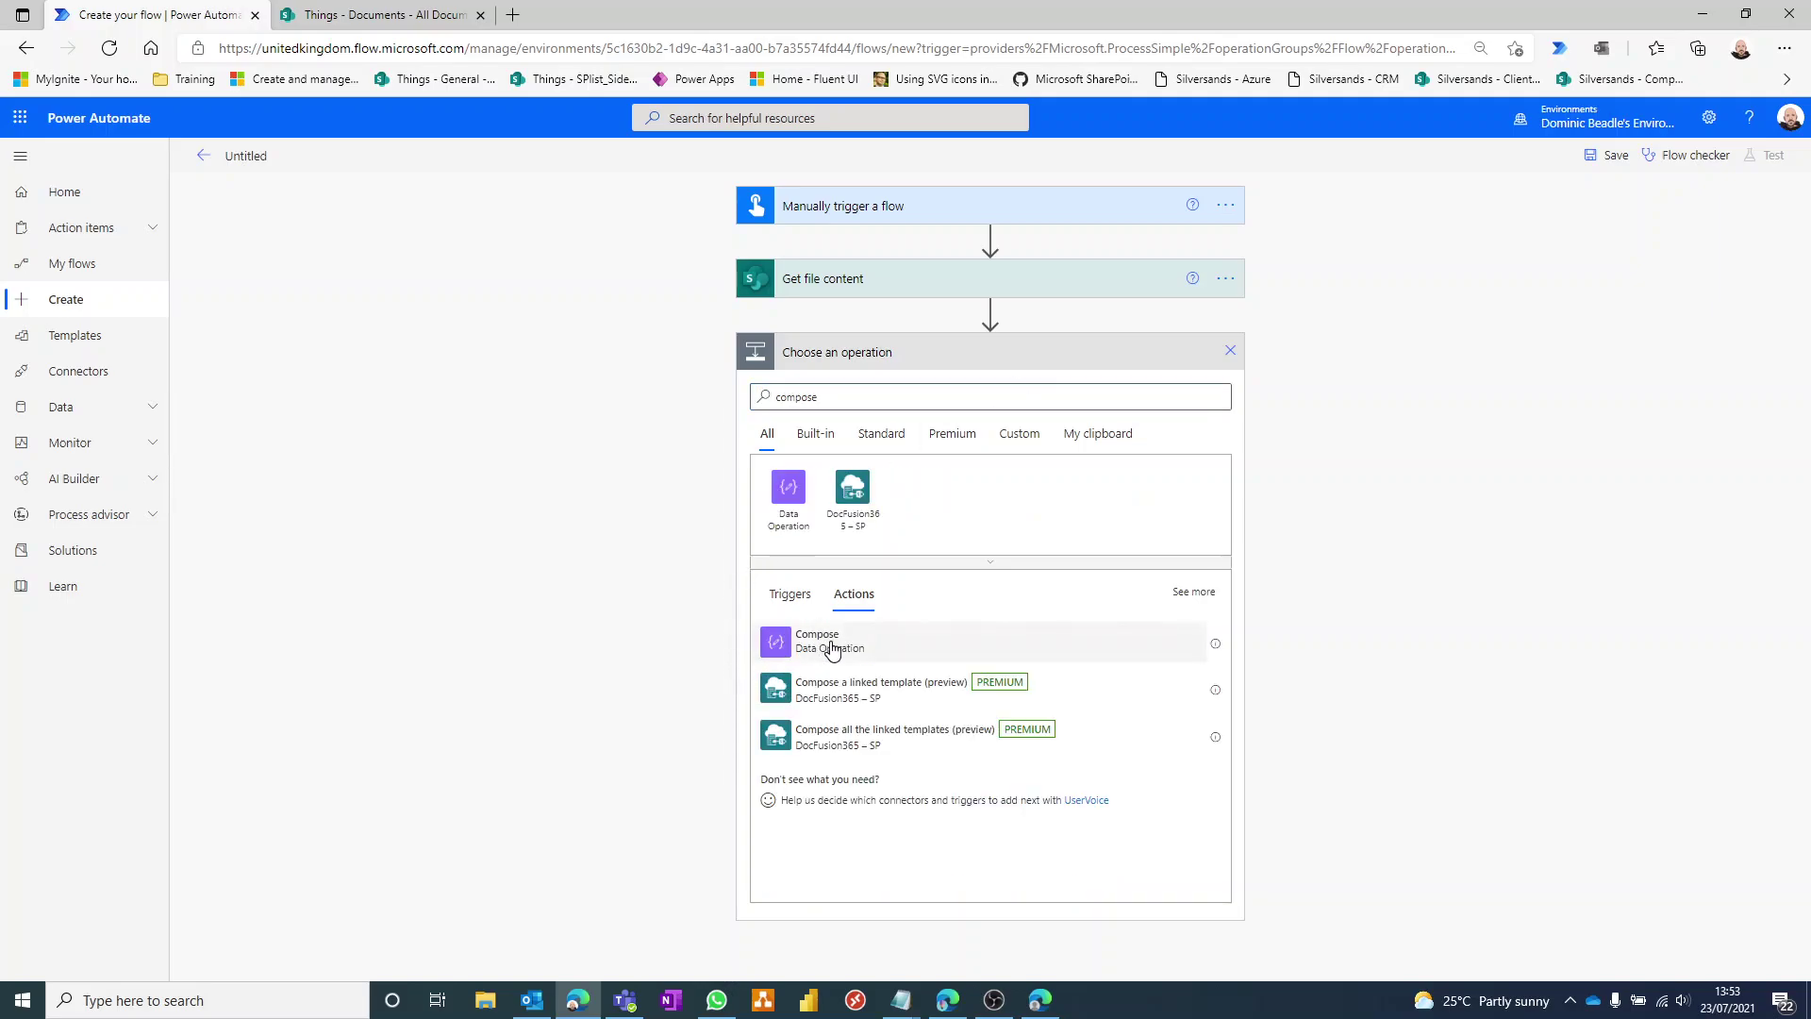
{"action": "left_click", "coordinate": [831, 649]}
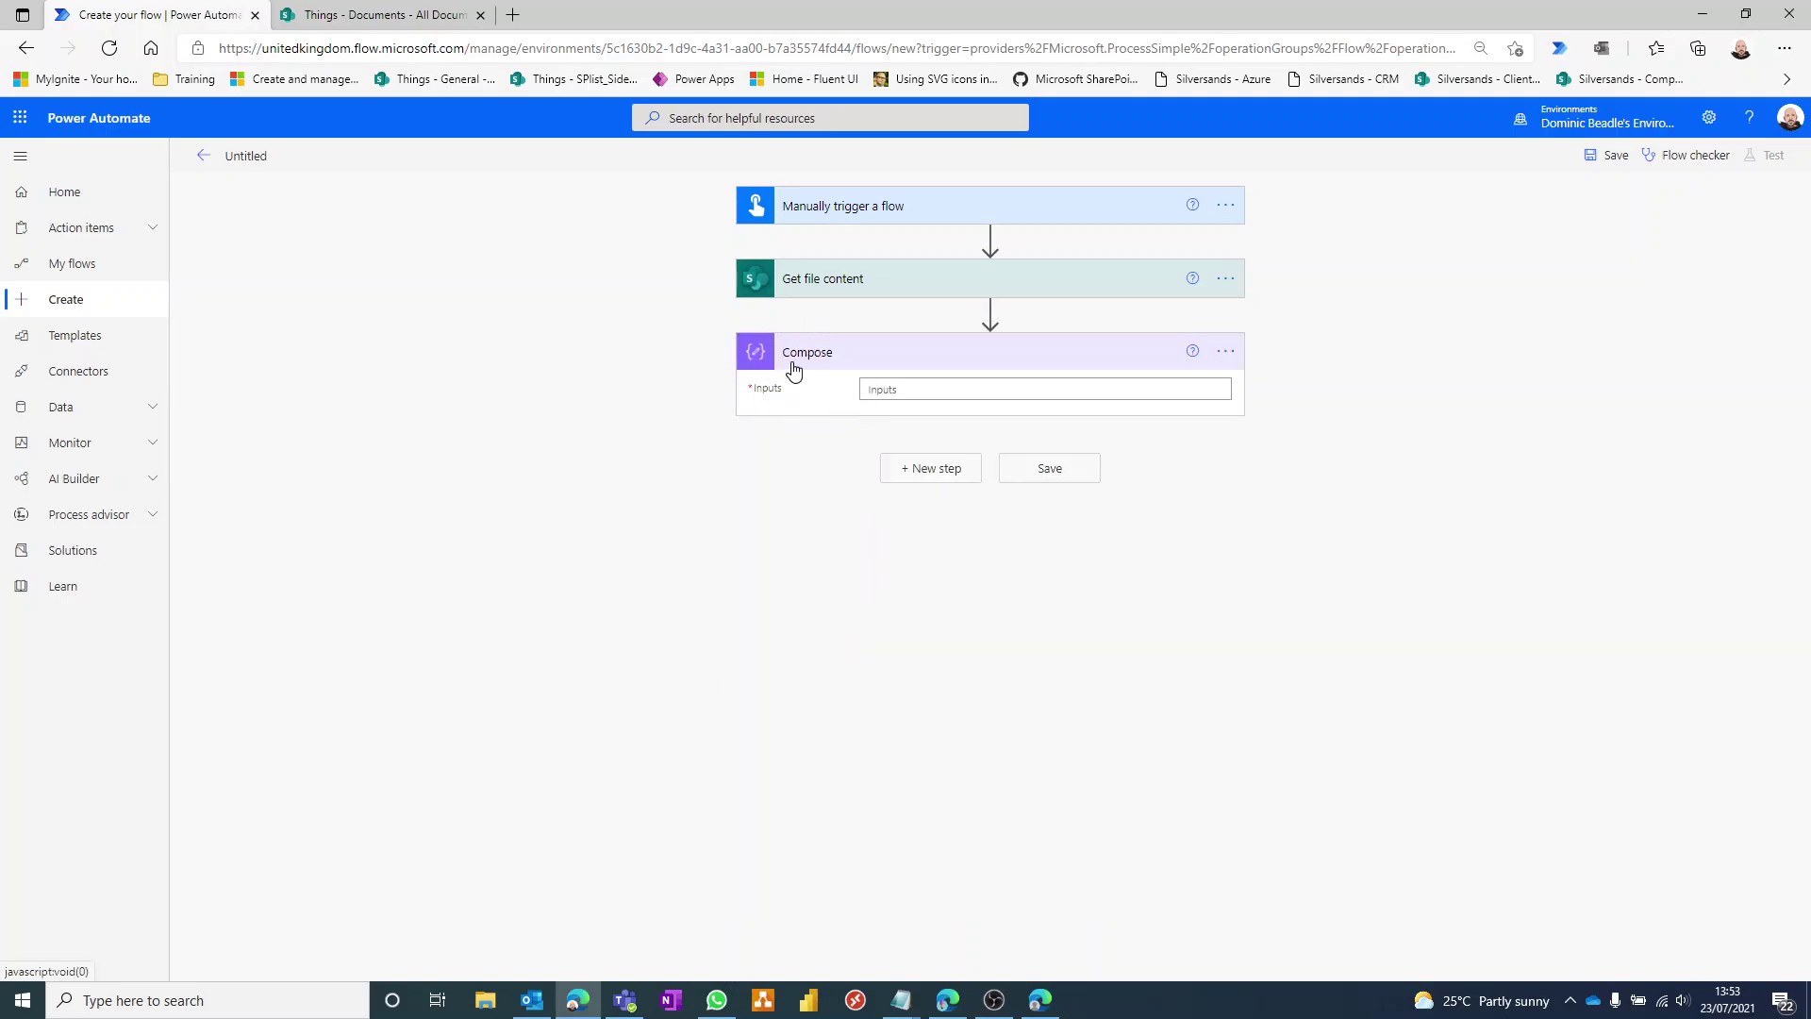
- Set the Compose inputs to the expression dataUri(File Content)
{"action": "left_click", "coordinate": [1017, 396]}
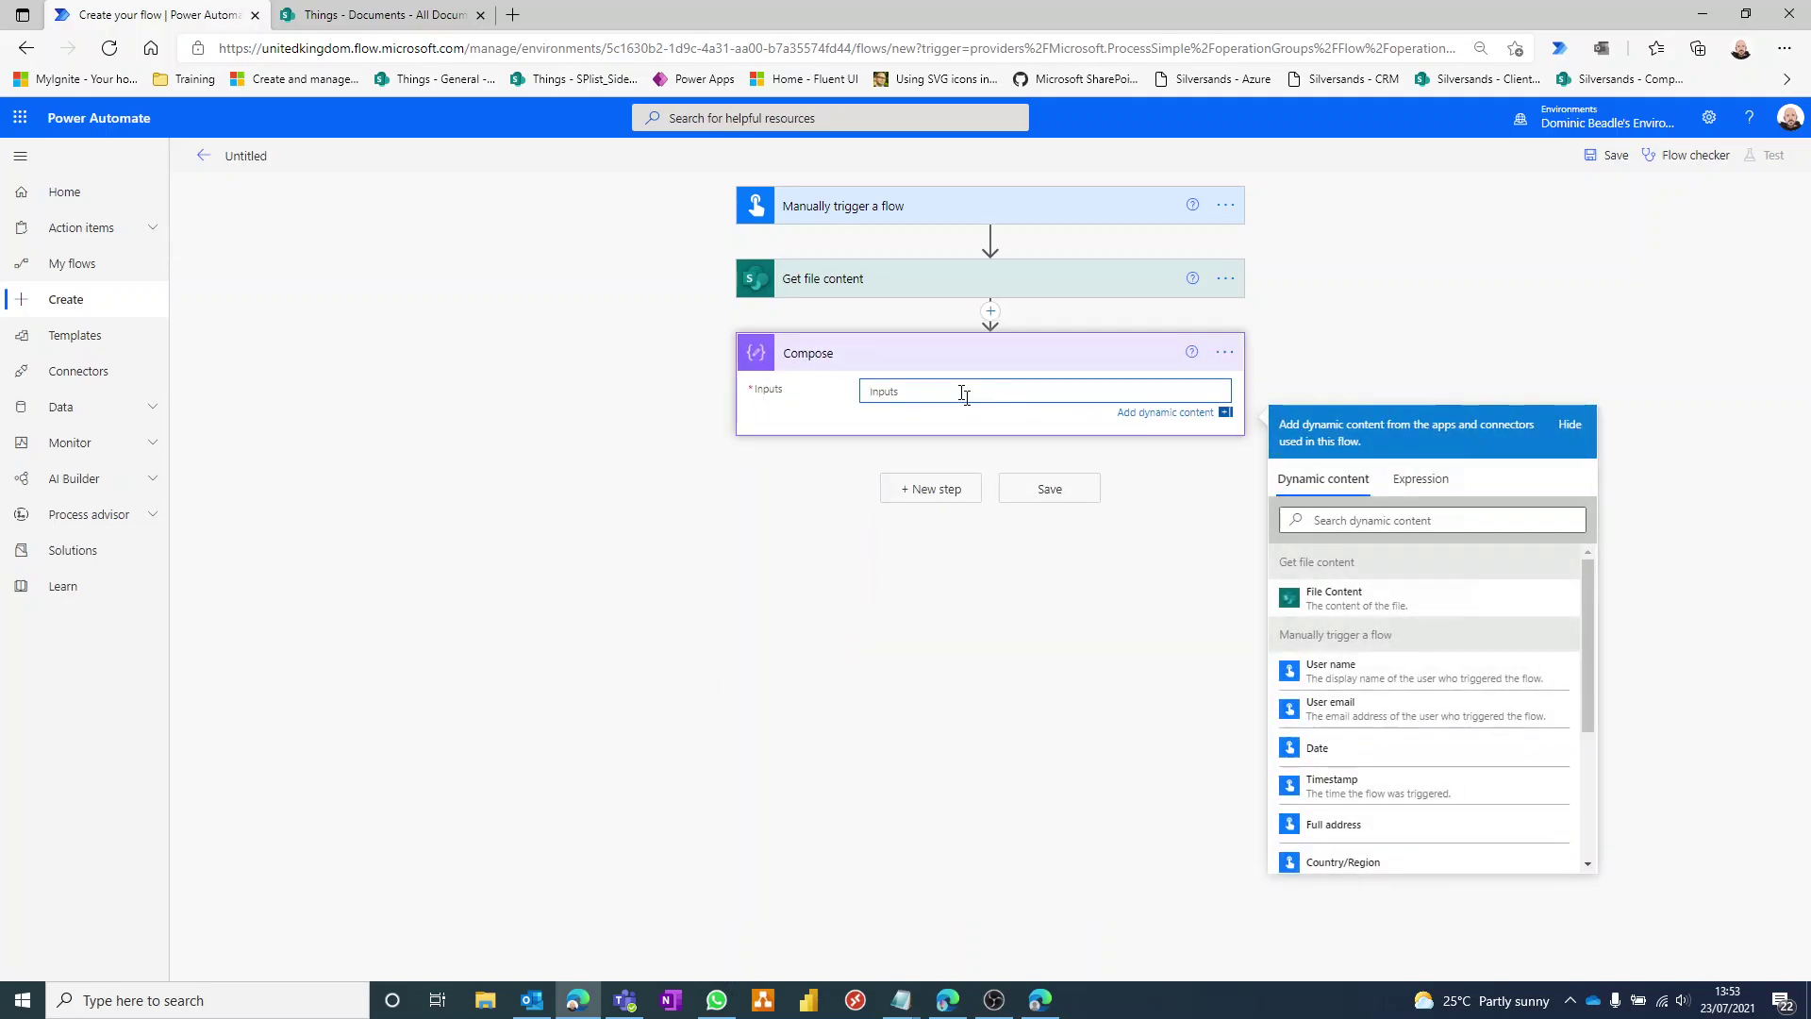
{"action": "left_click", "coordinate": [1439, 482]}
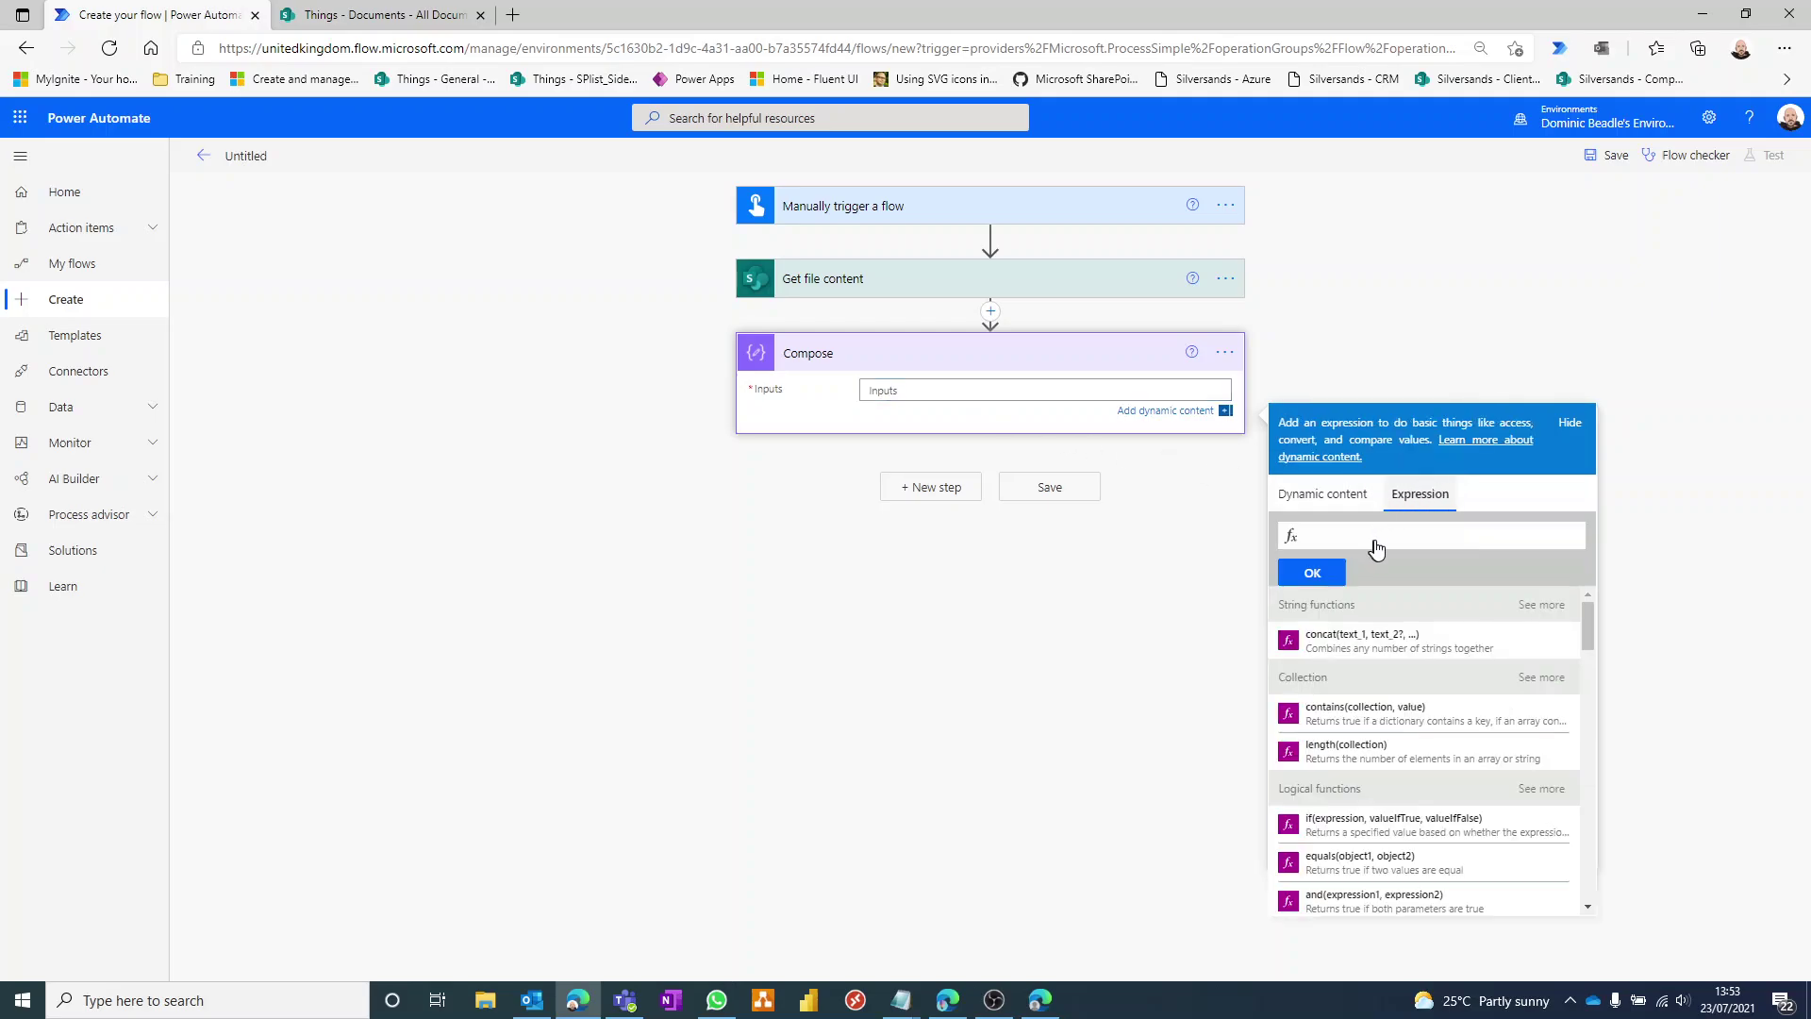
{"action": "left_click", "coordinate": [1410, 539]}
{"action": "type", "text": "dataui"}
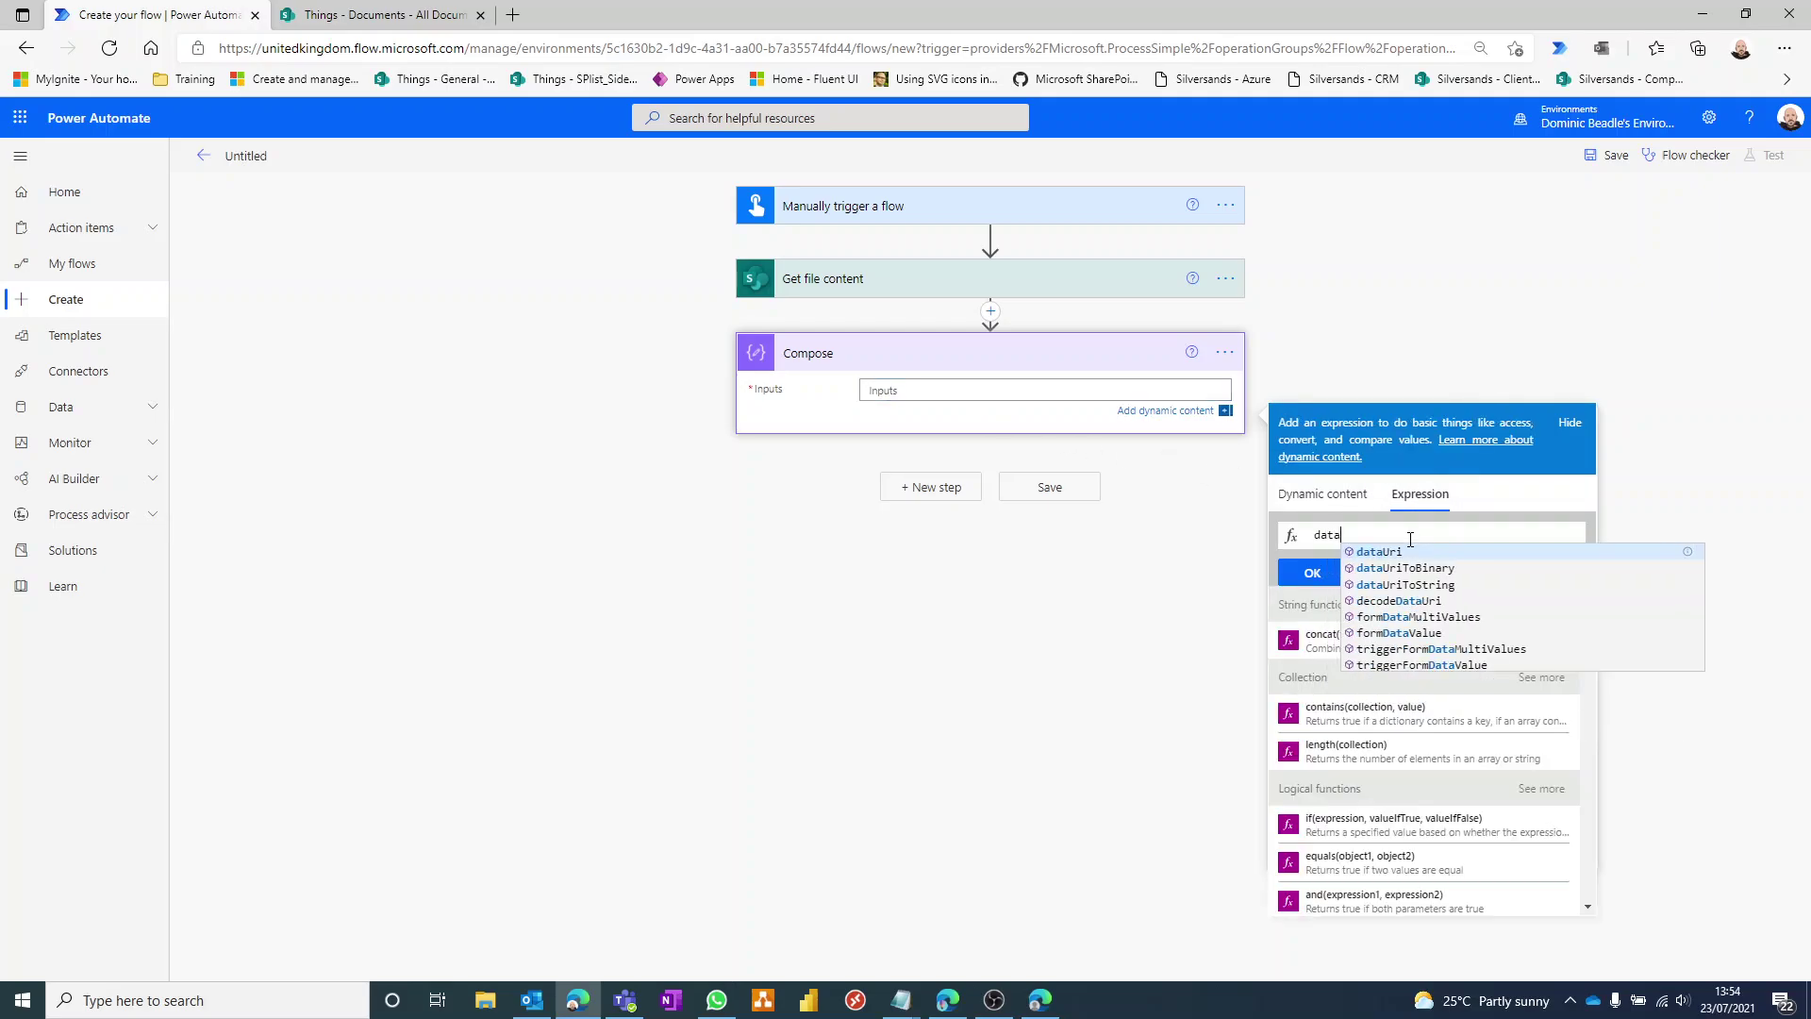
{"action": "key", "text": "BackSpace"}
{"action": "key", "text": "BackSpace"}
{"action": "type", "text": "Uri"}
{"action": "key", "text": "Tab"}
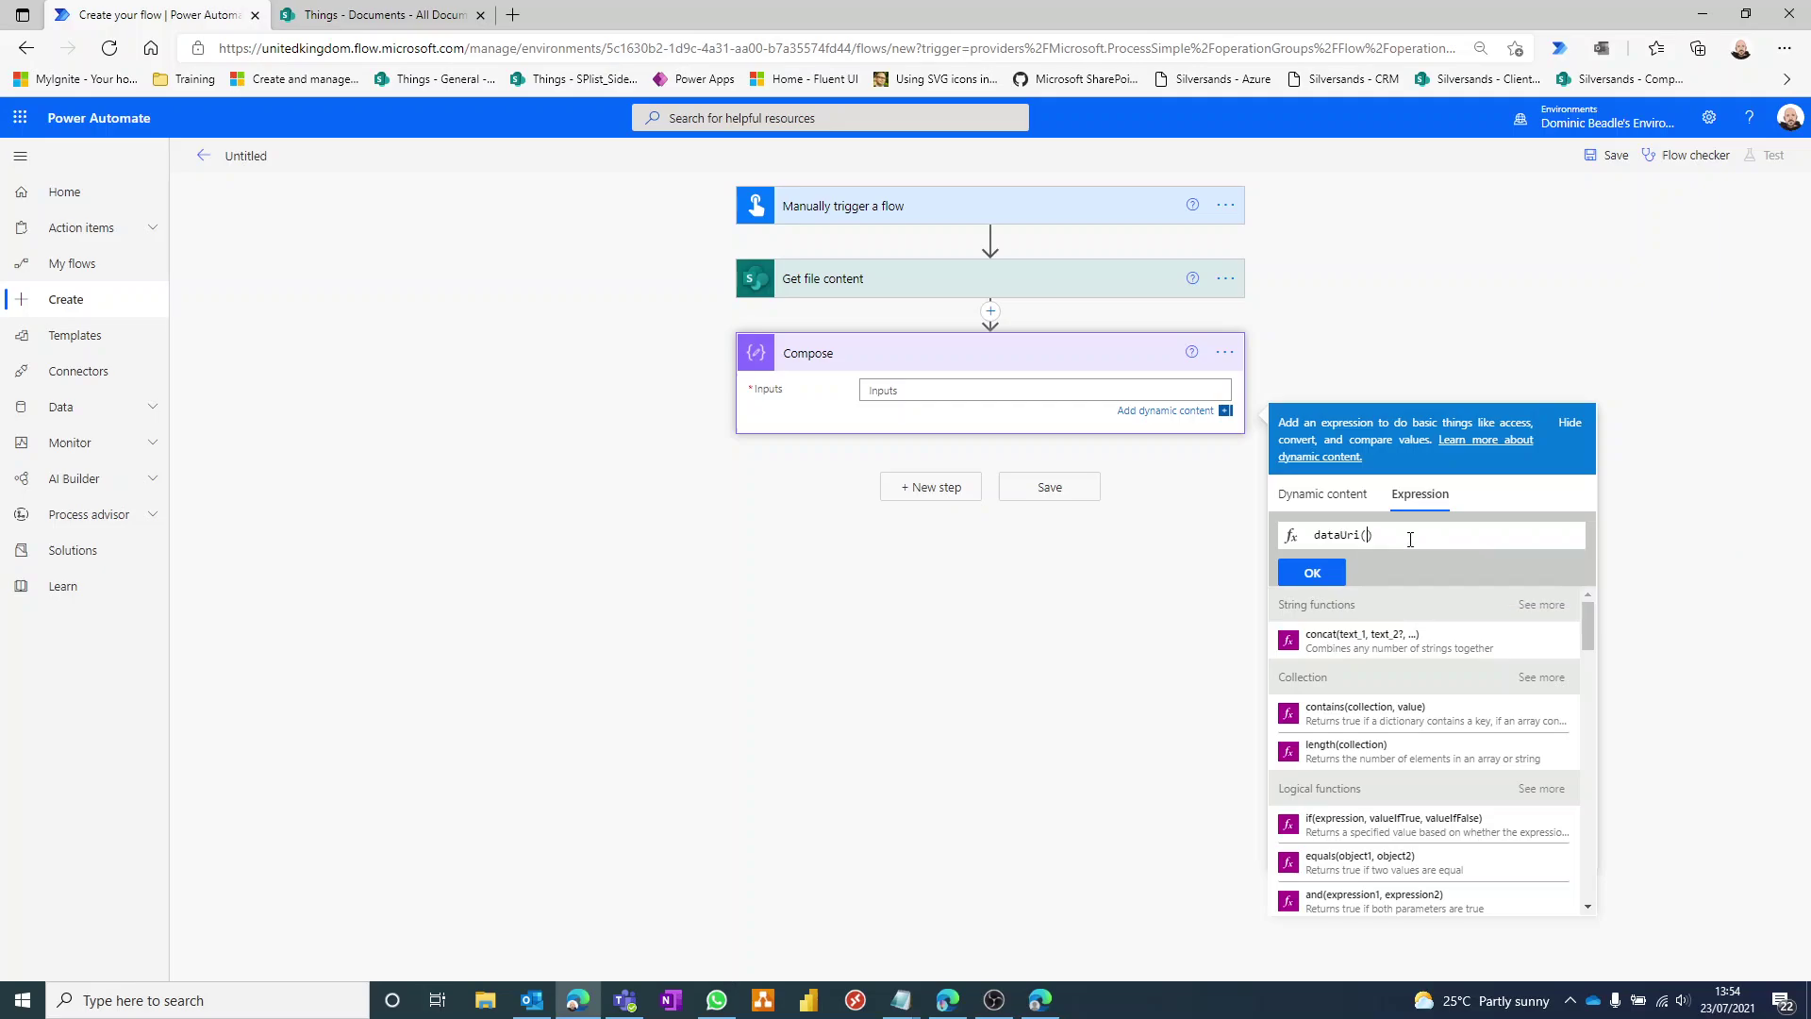
{"action": "left_click", "coordinate": [1356, 537]}
{"action": "left_click_drag", "start_coordinate": [1425, 534], "coordinate": [1315, 537]}
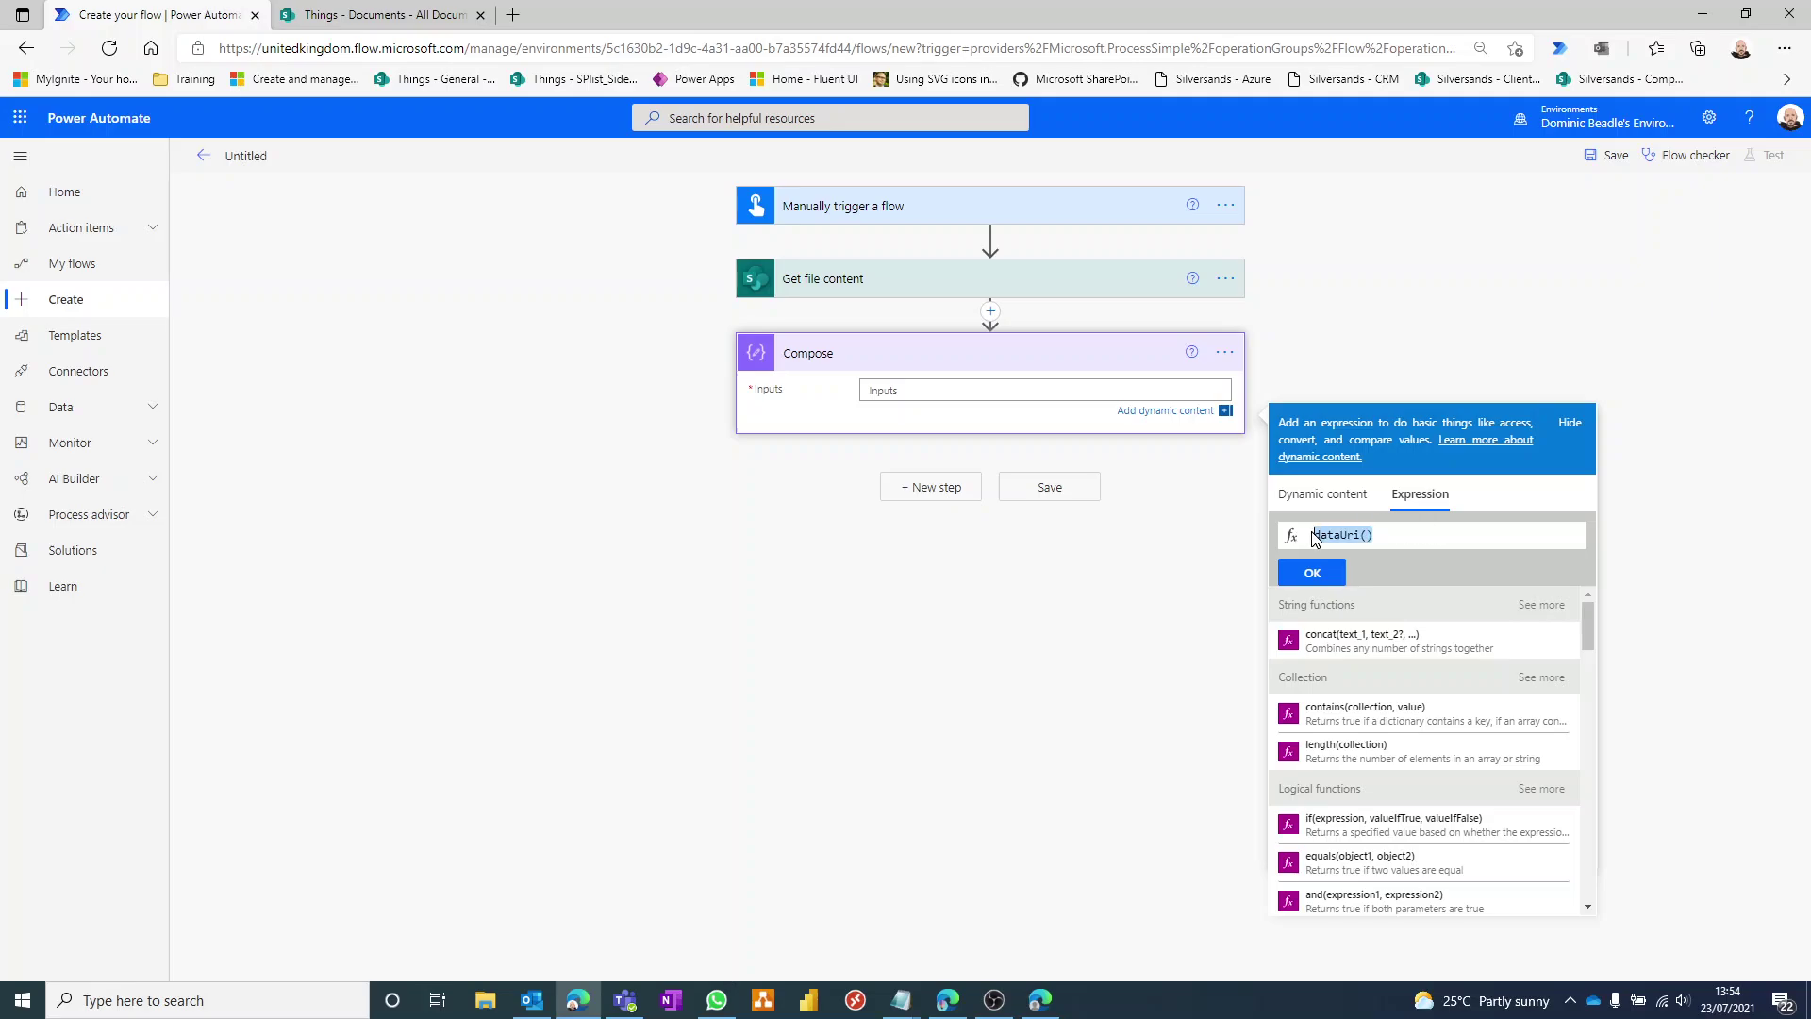
{"action": "left_click", "coordinate": [1367, 534]}
{"action": "left_click", "coordinate": [1339, 494]}
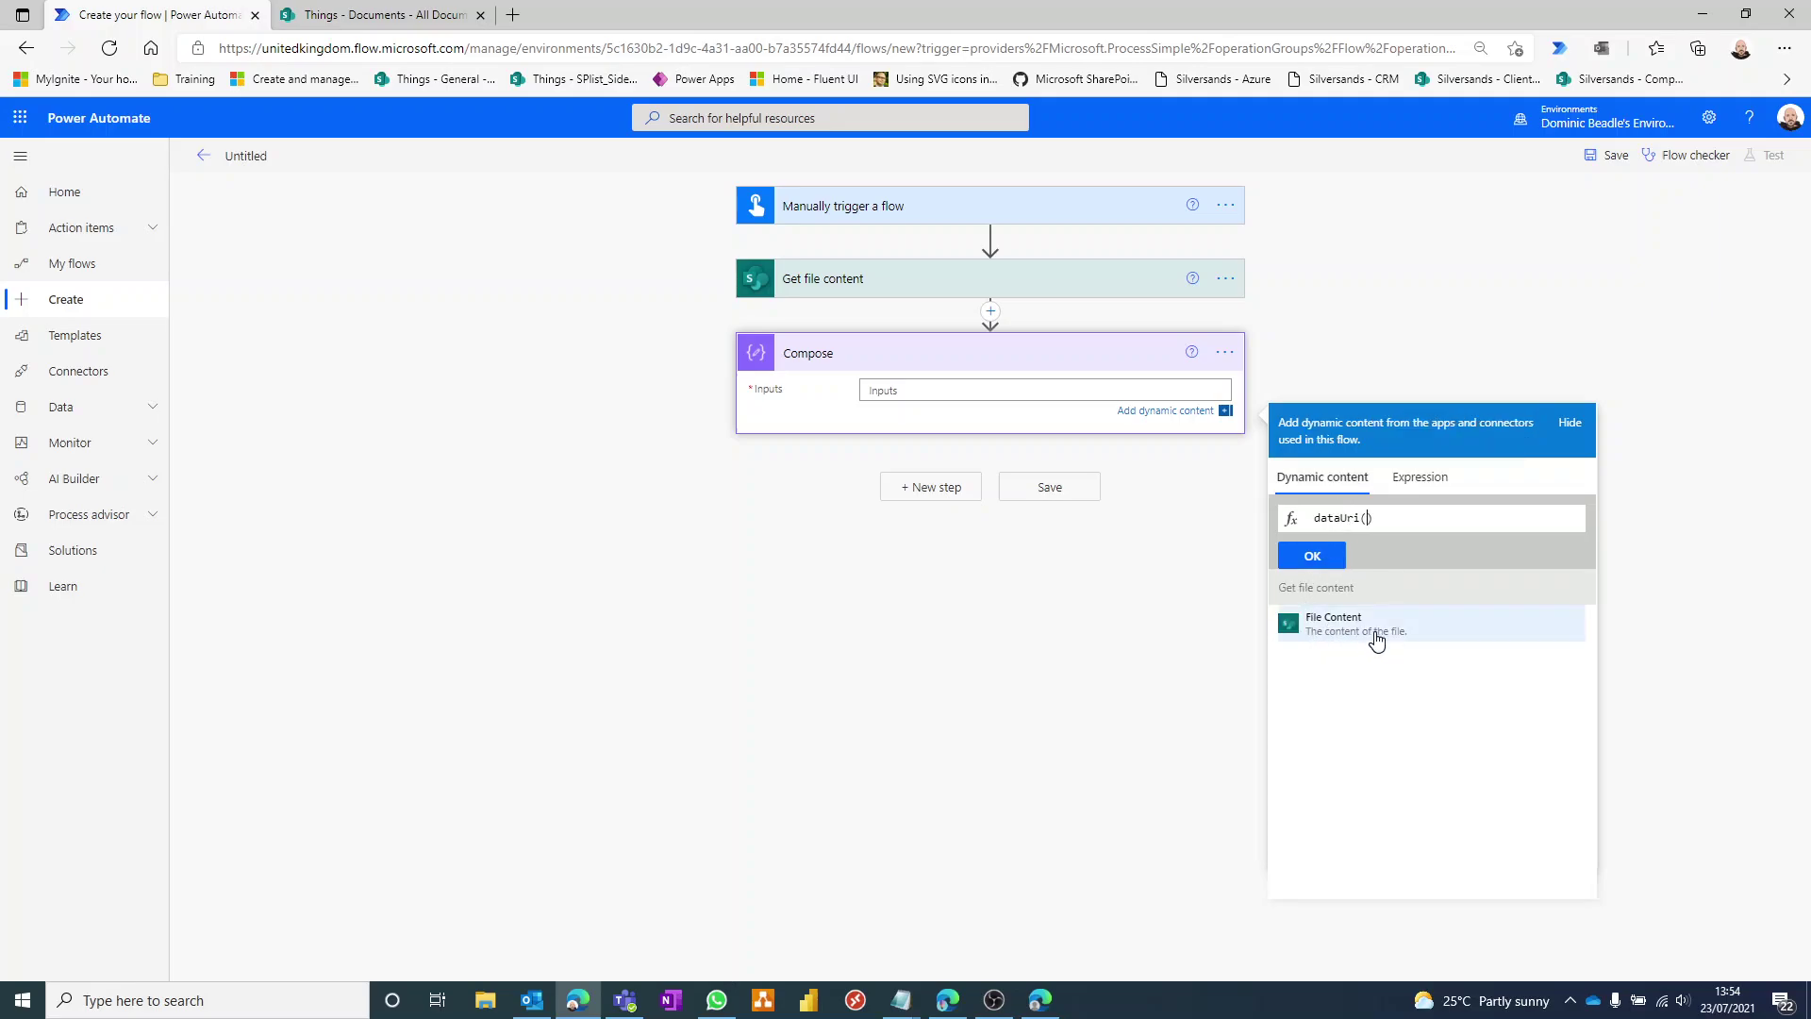
{"action": "left_click", "coordinate": [1330, 624]}
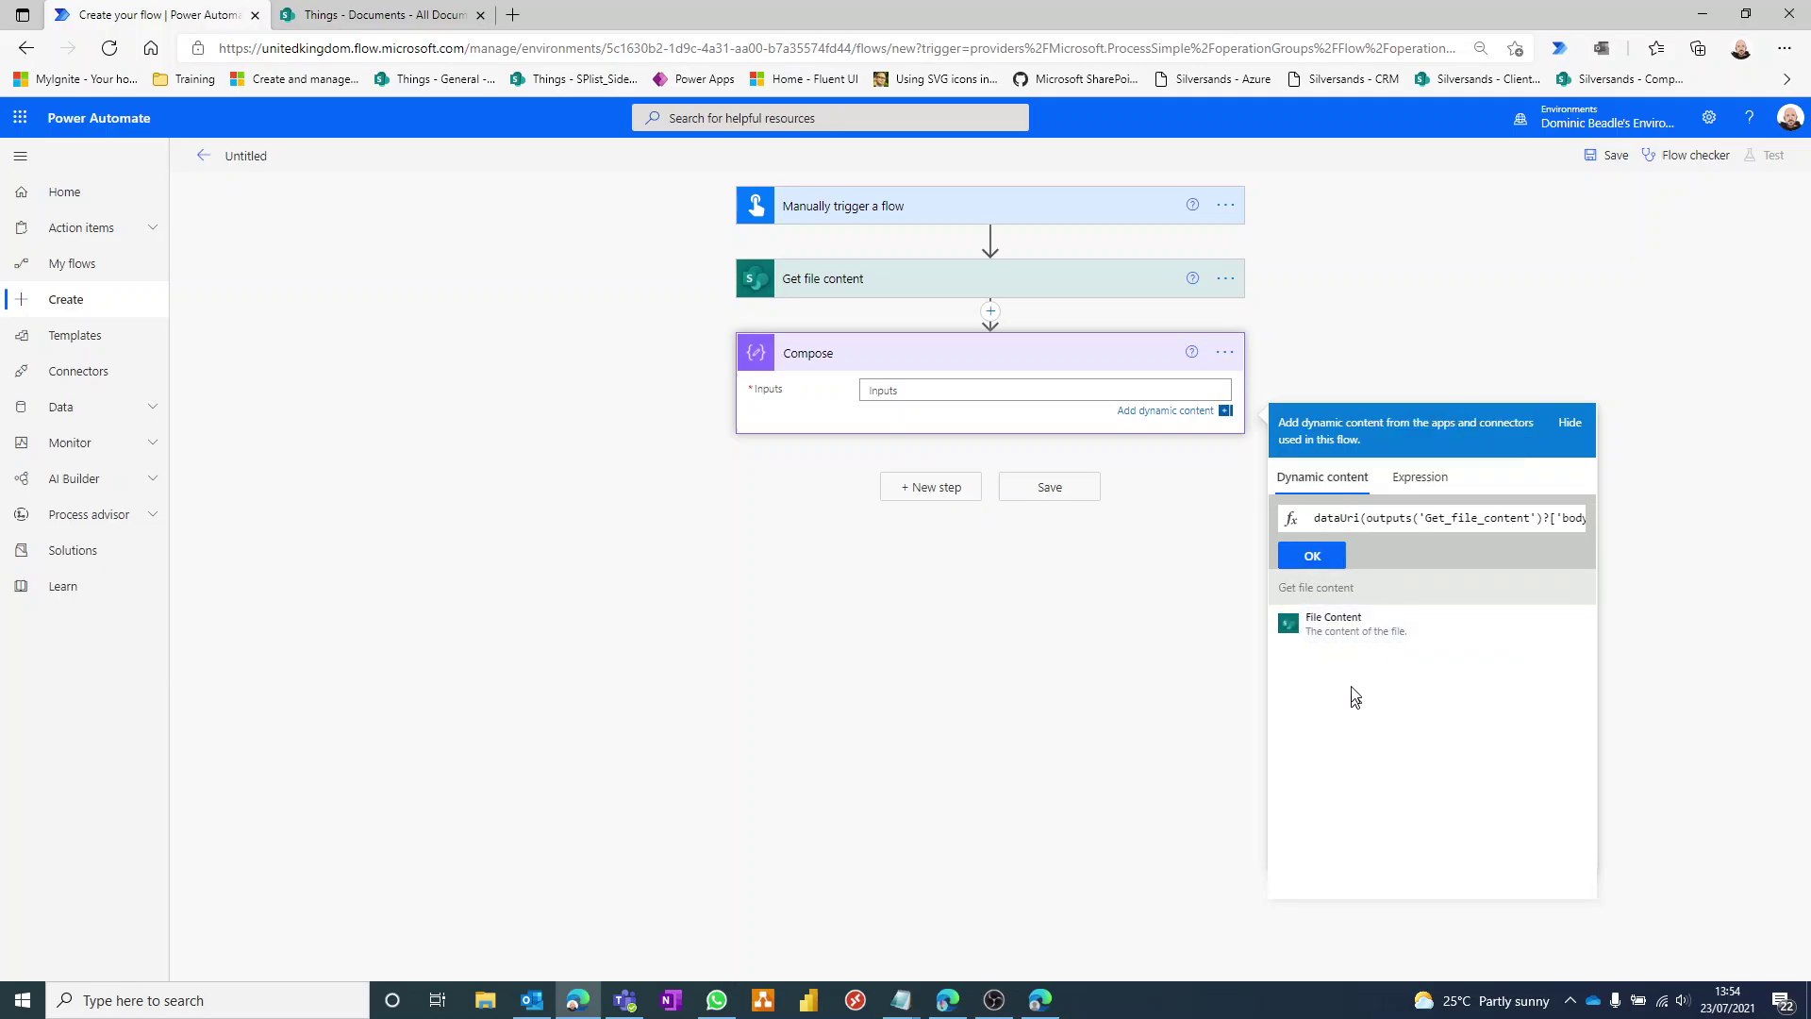
{"action": "left_click", "coordinate": [1312, 557]}
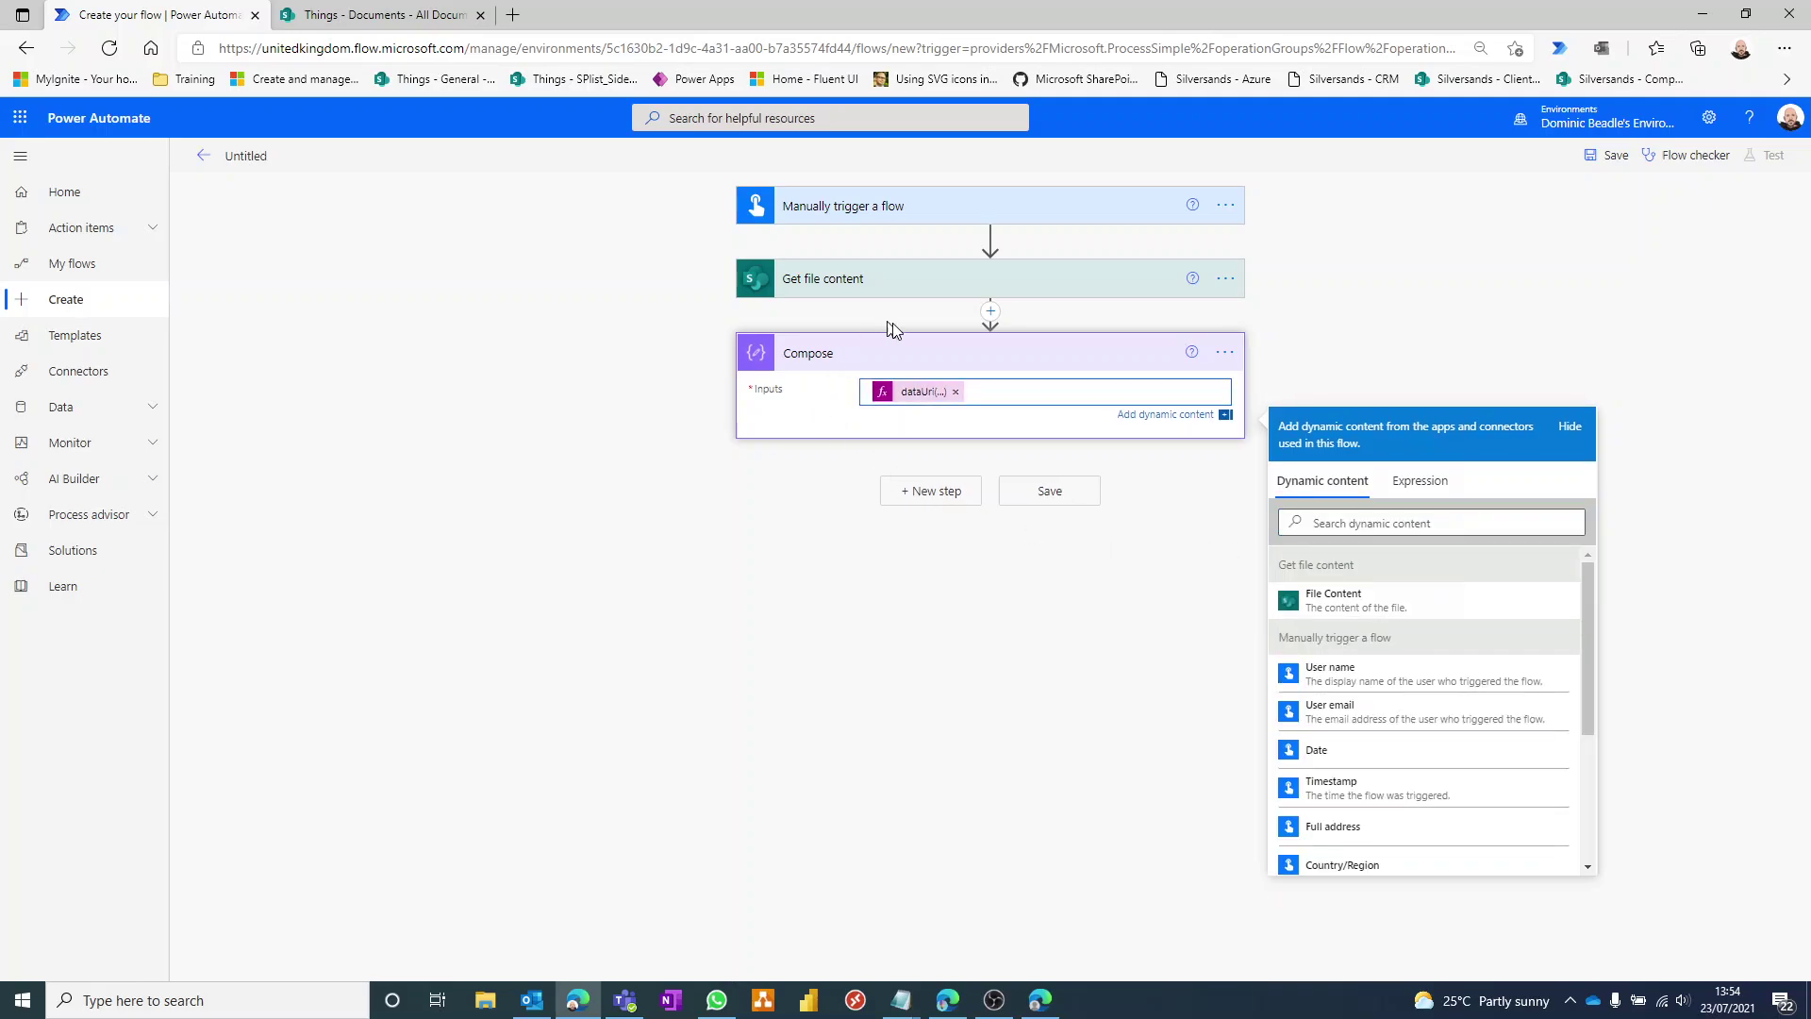
- Add an Initialize variable action after Compose using the 'init' search
{"action": "left_click", "coordinate": [936, 500]}
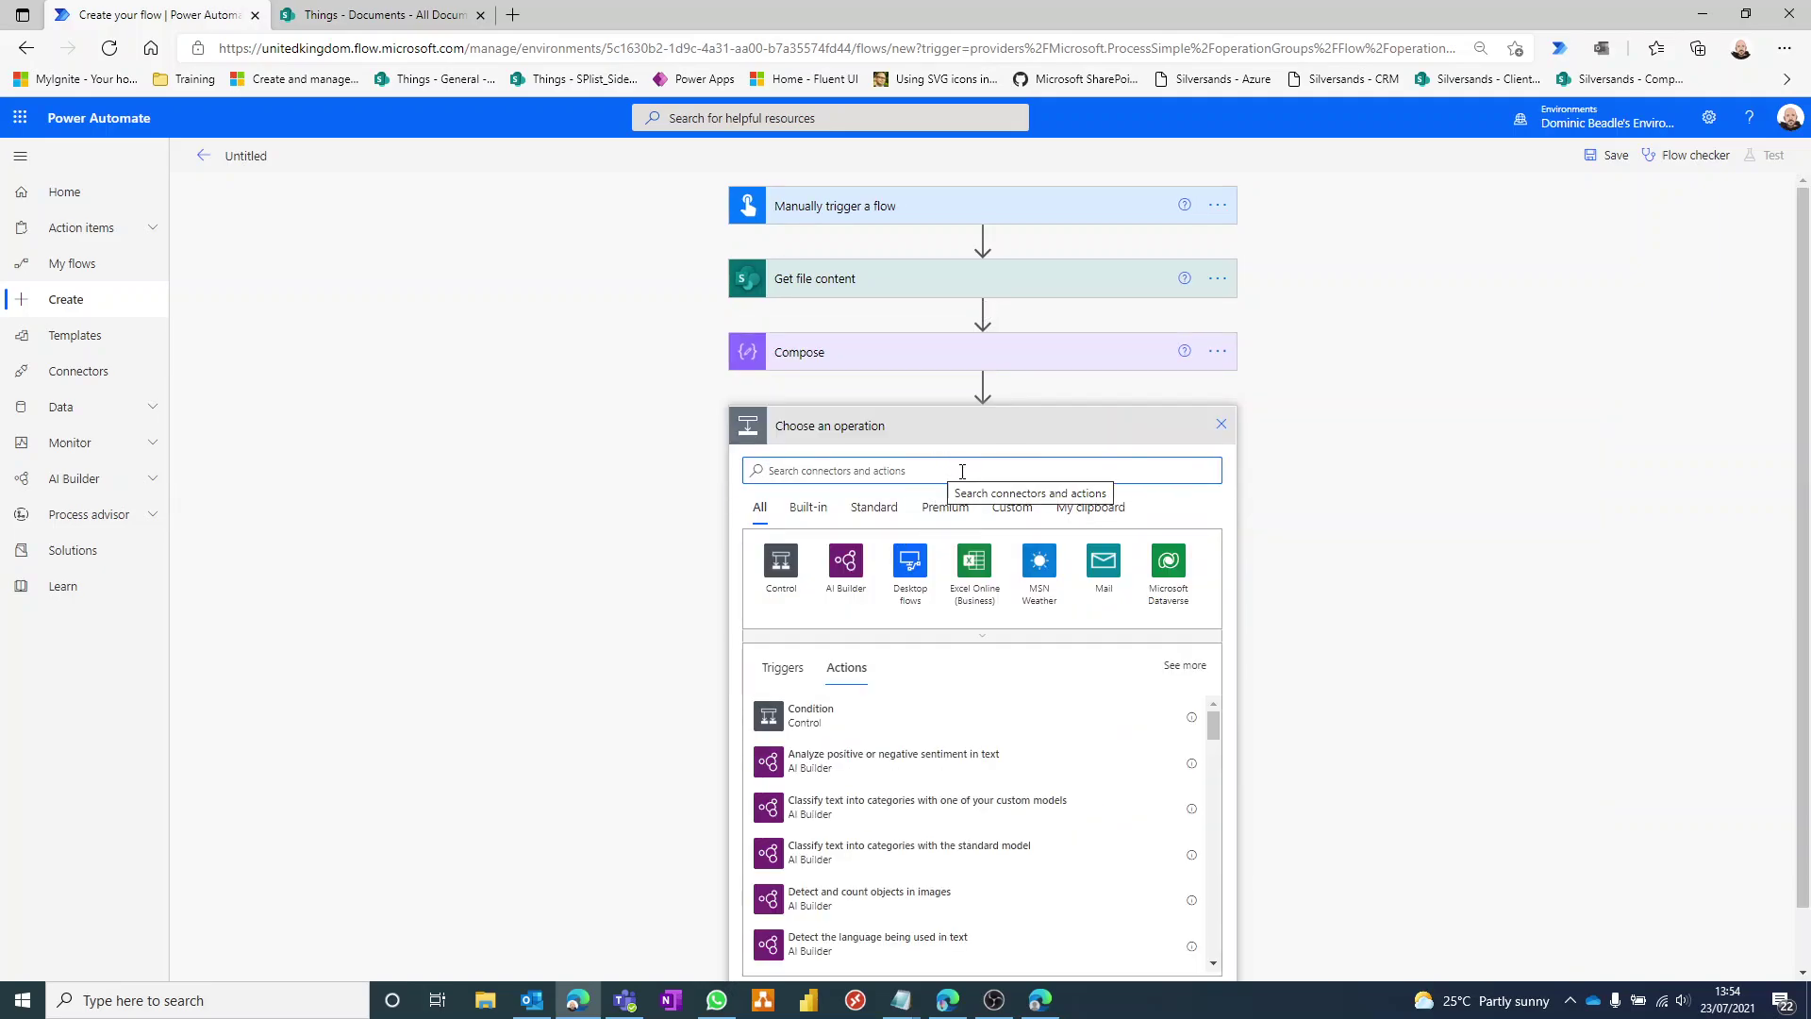
{"action": "type", "text": "init"}
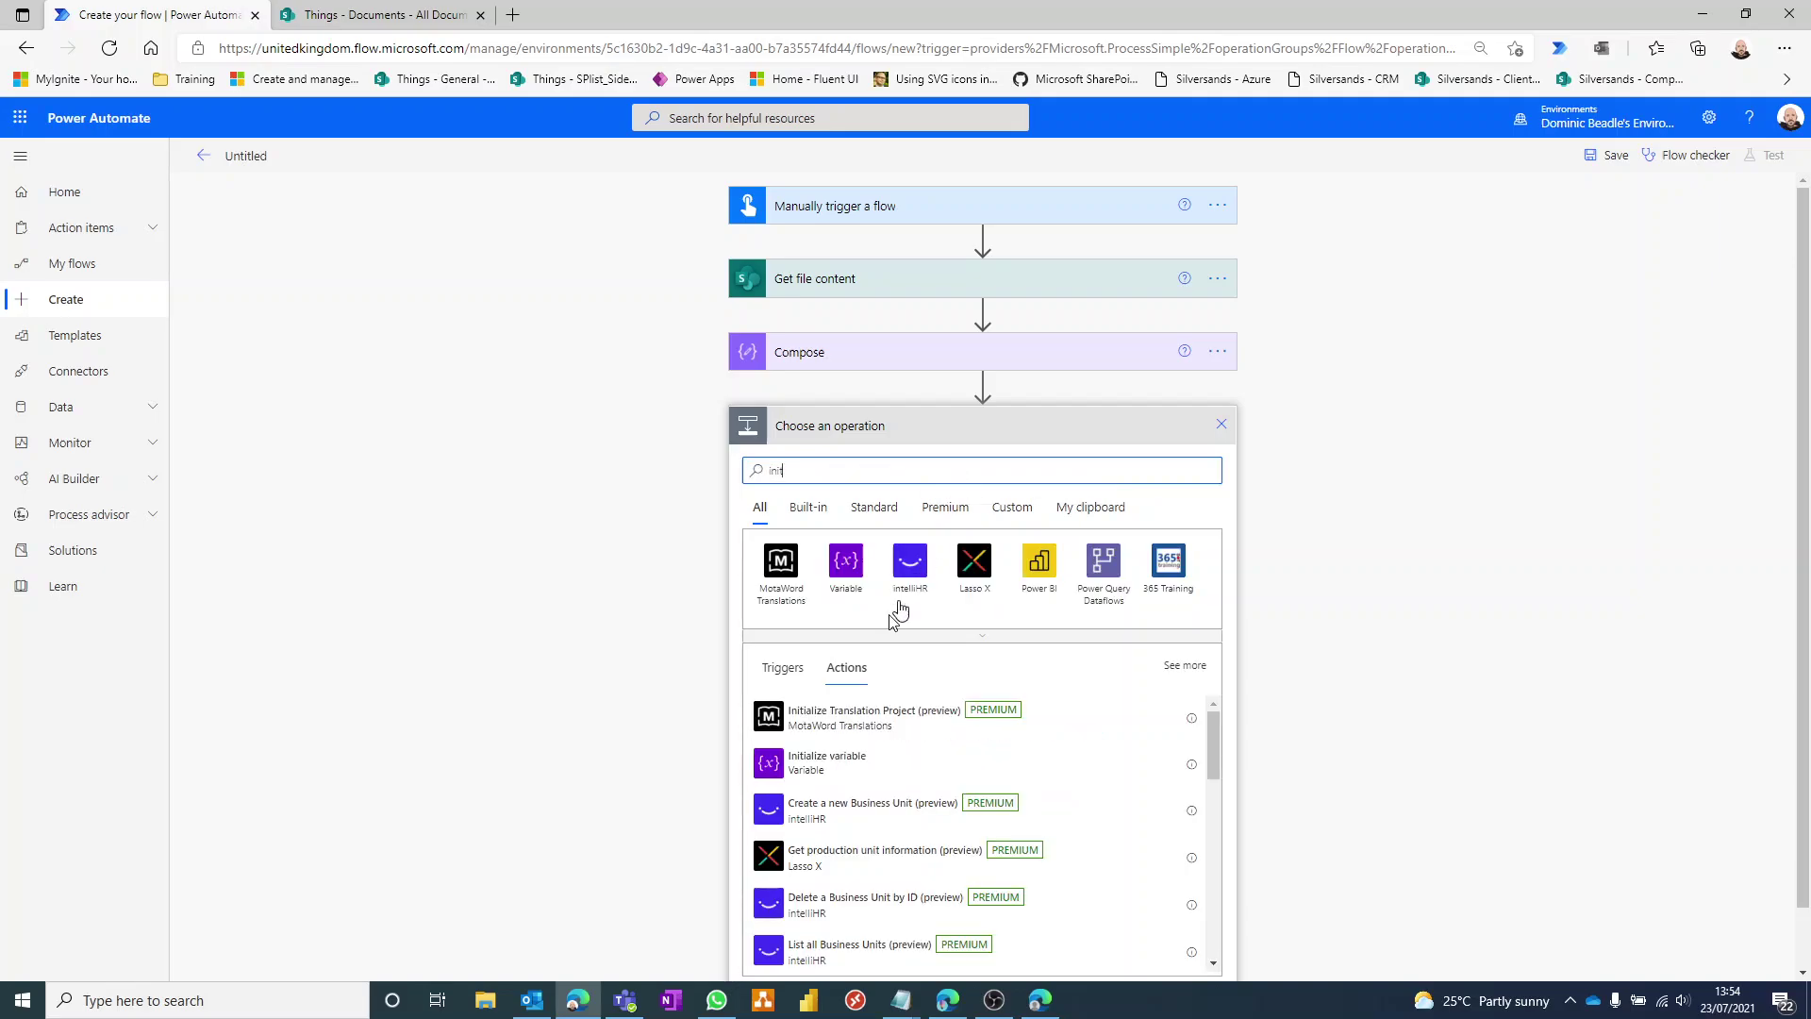
{"action": "left_click", "coordinate": [860, 764]}
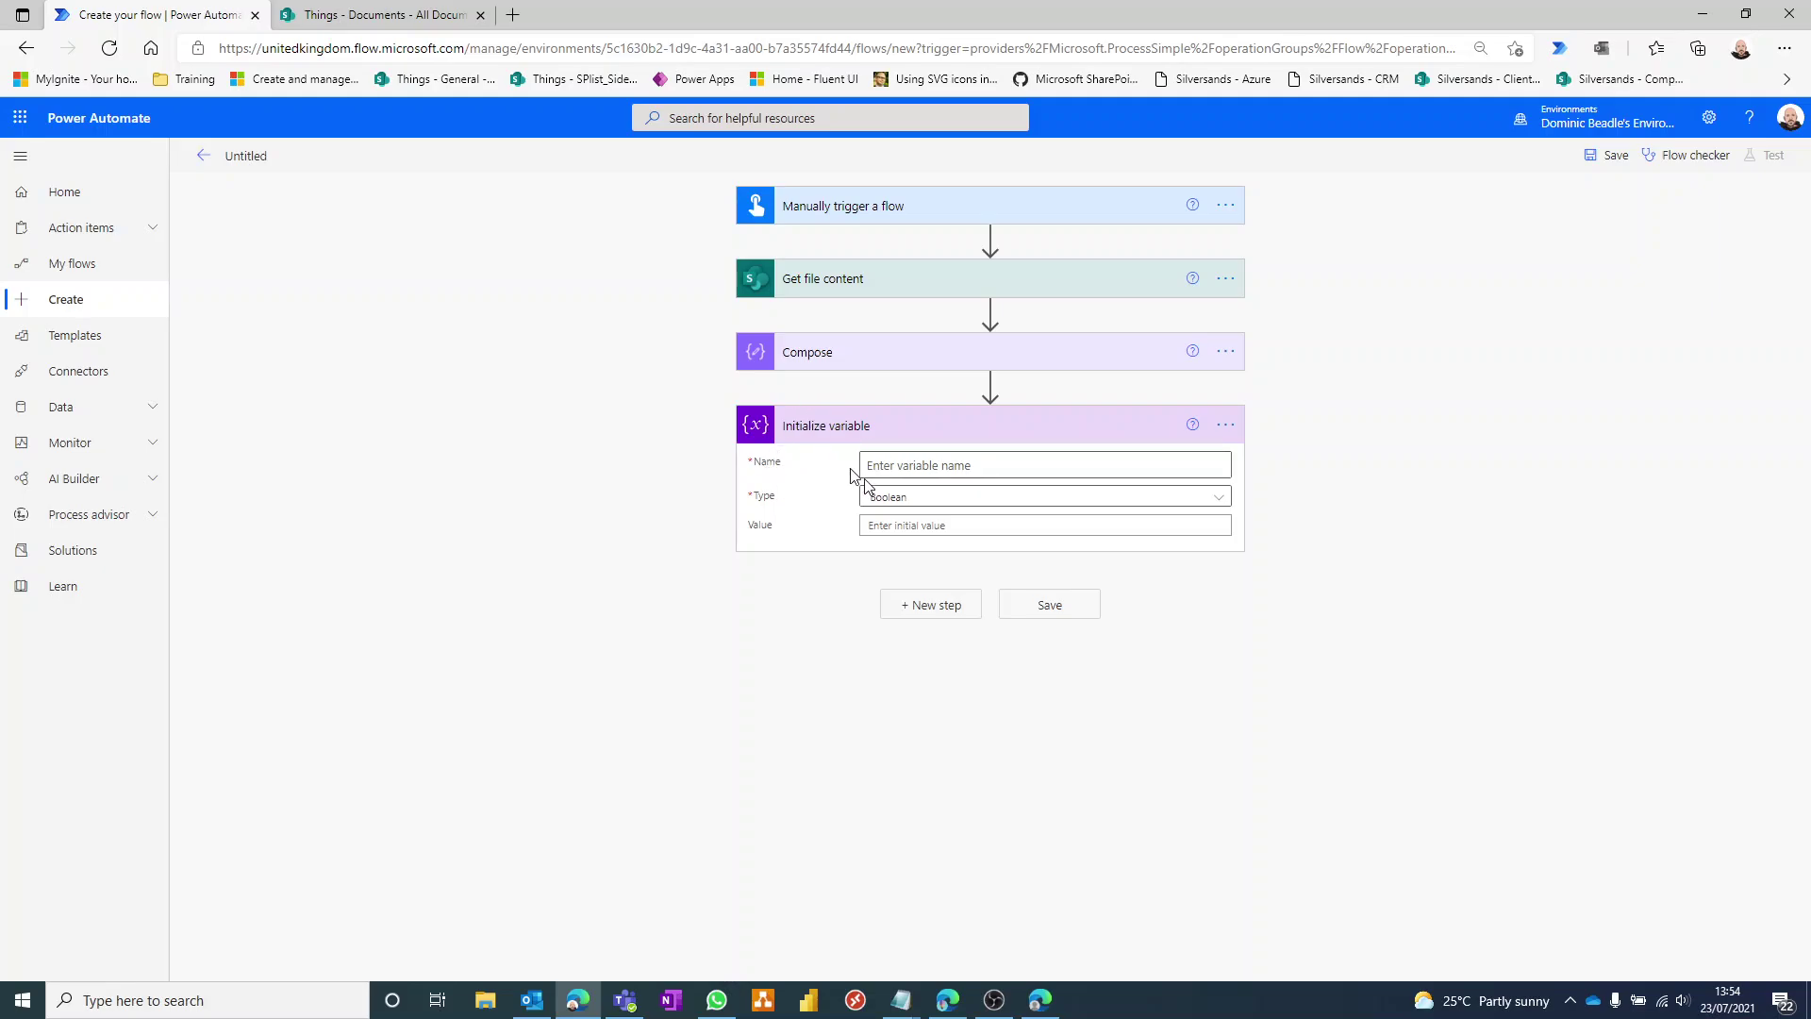
- Name the variable MyLogo and set its type to String
{"action": "left_click", "coordinate": [980, 465]}
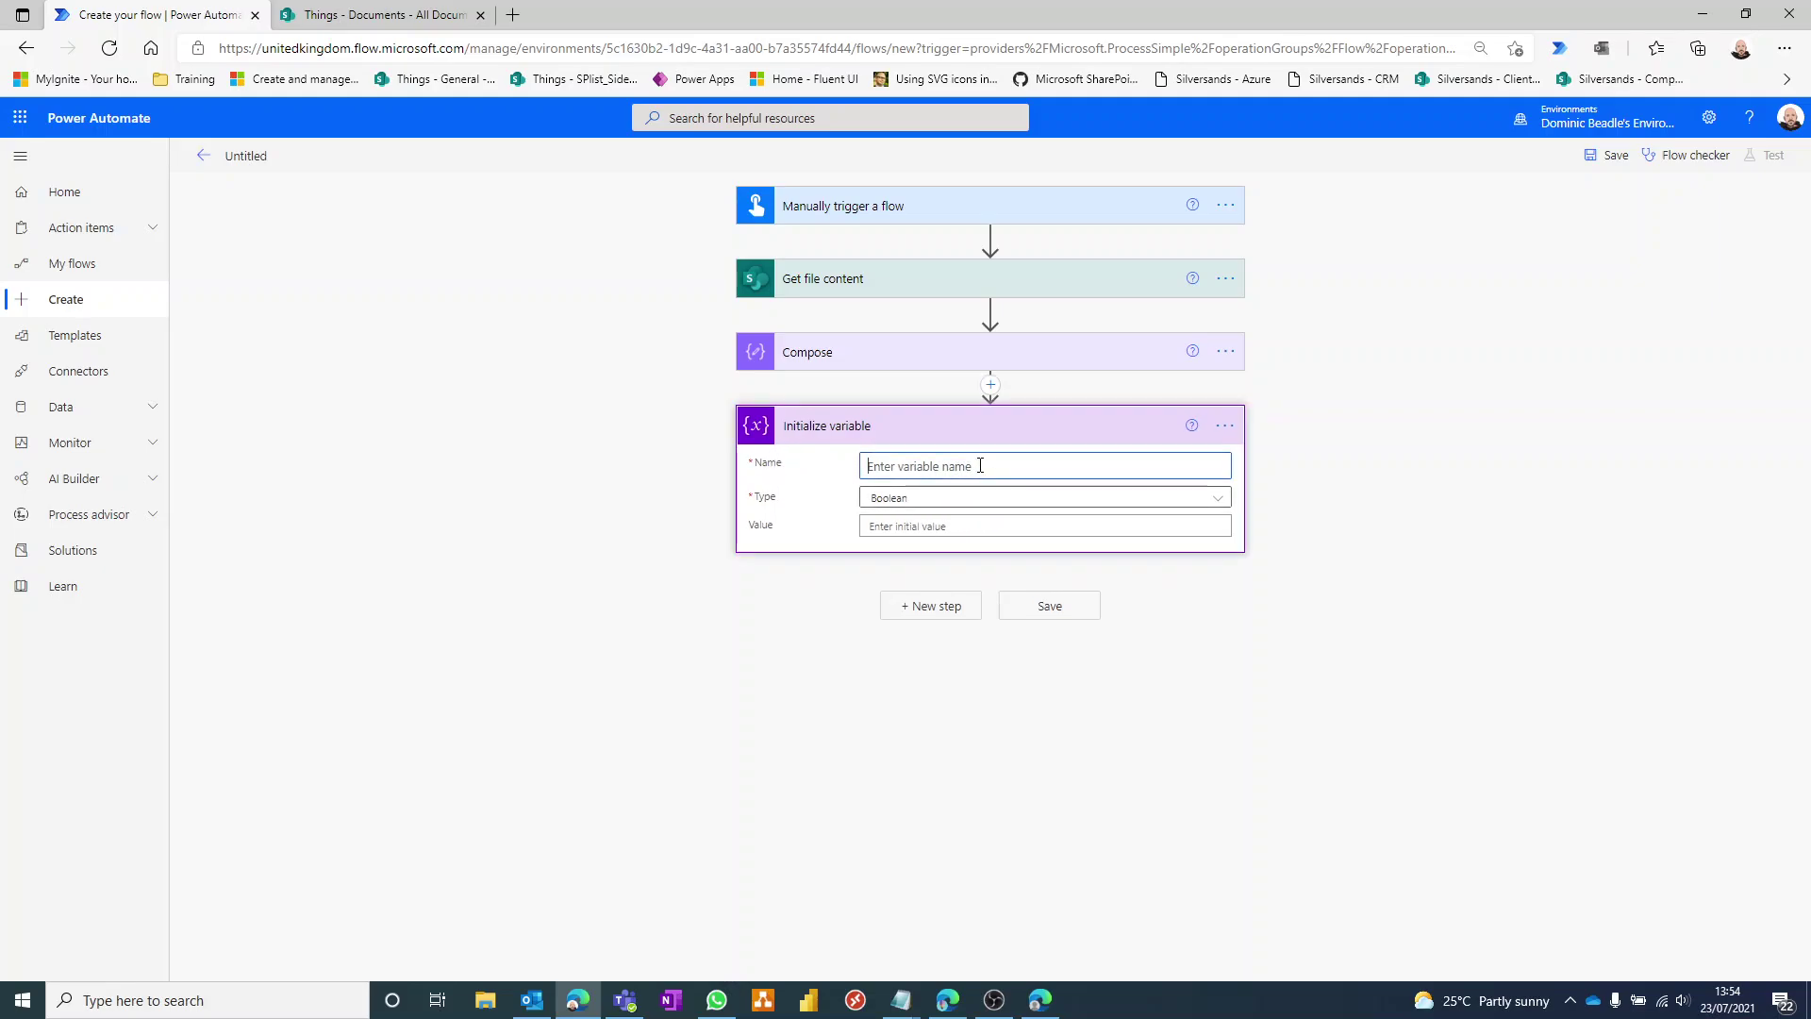
{"action": "type", "text": "MyLogo"}
{"action": "left_click", "coordinate": [1075, 497]}
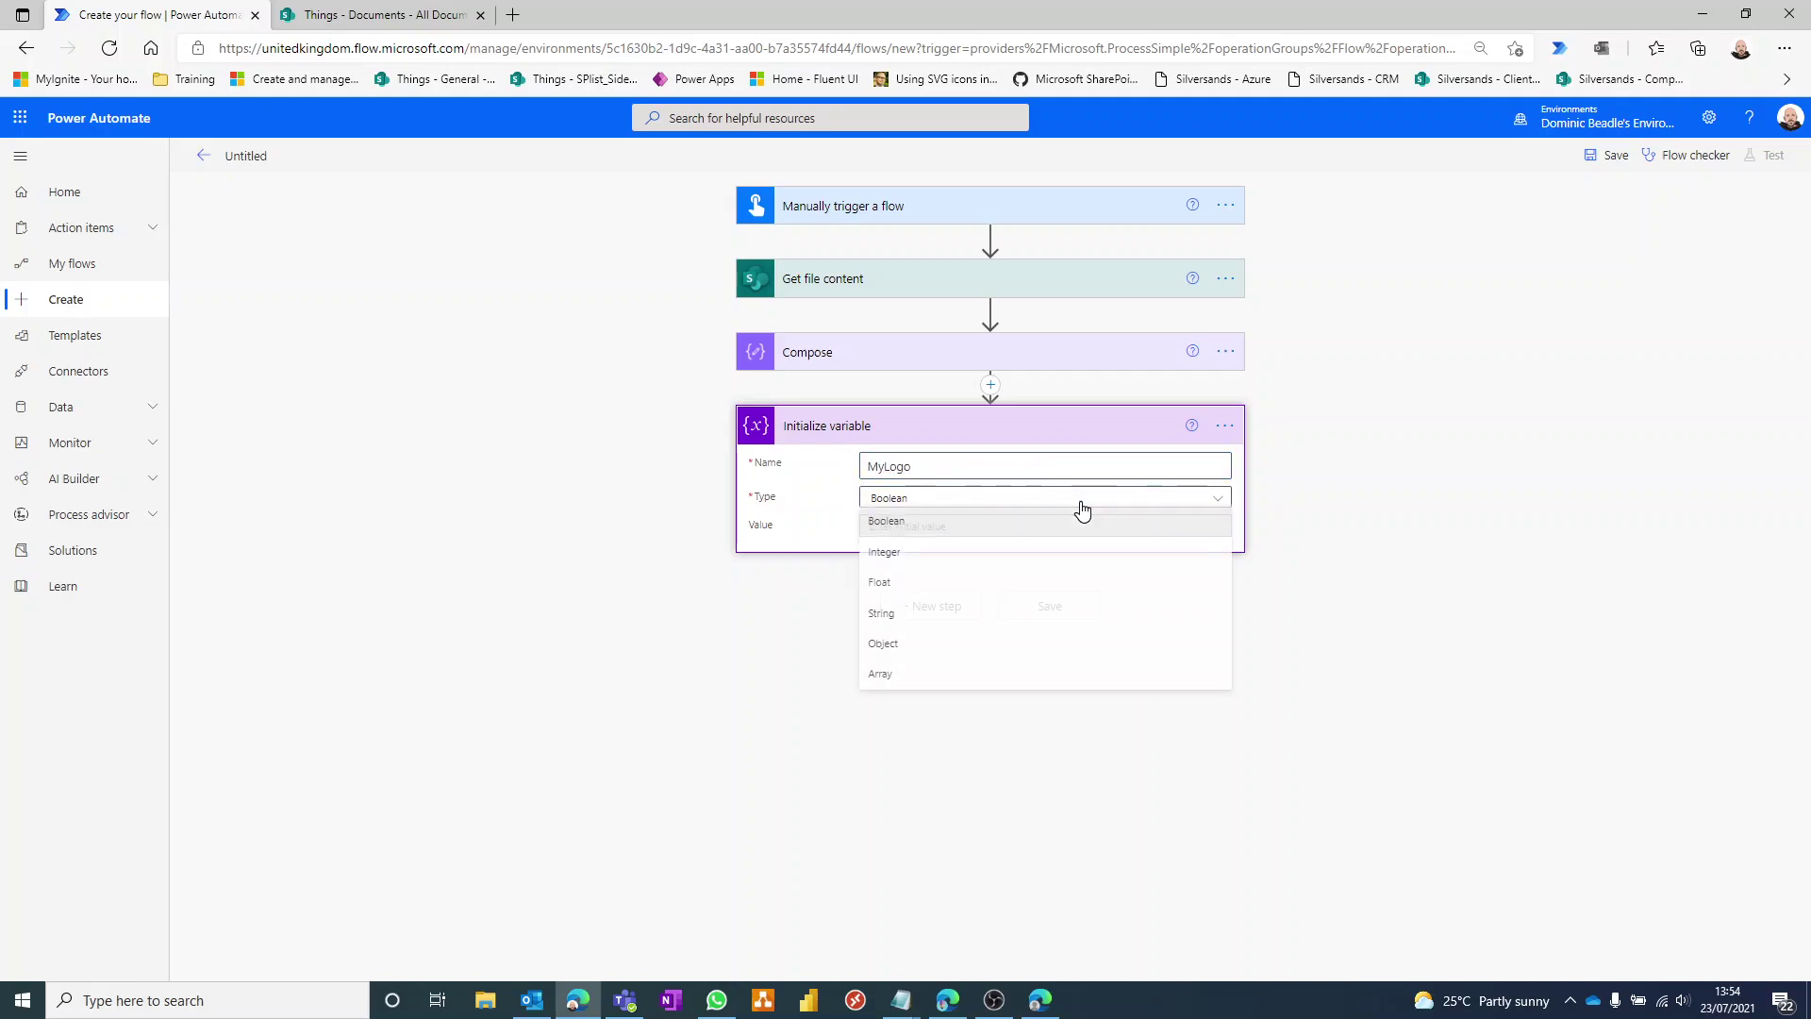
{"action": "left_click", "coordinate": [989, 616]}
{"action": "left_click", "coordinate": [987, 523]}
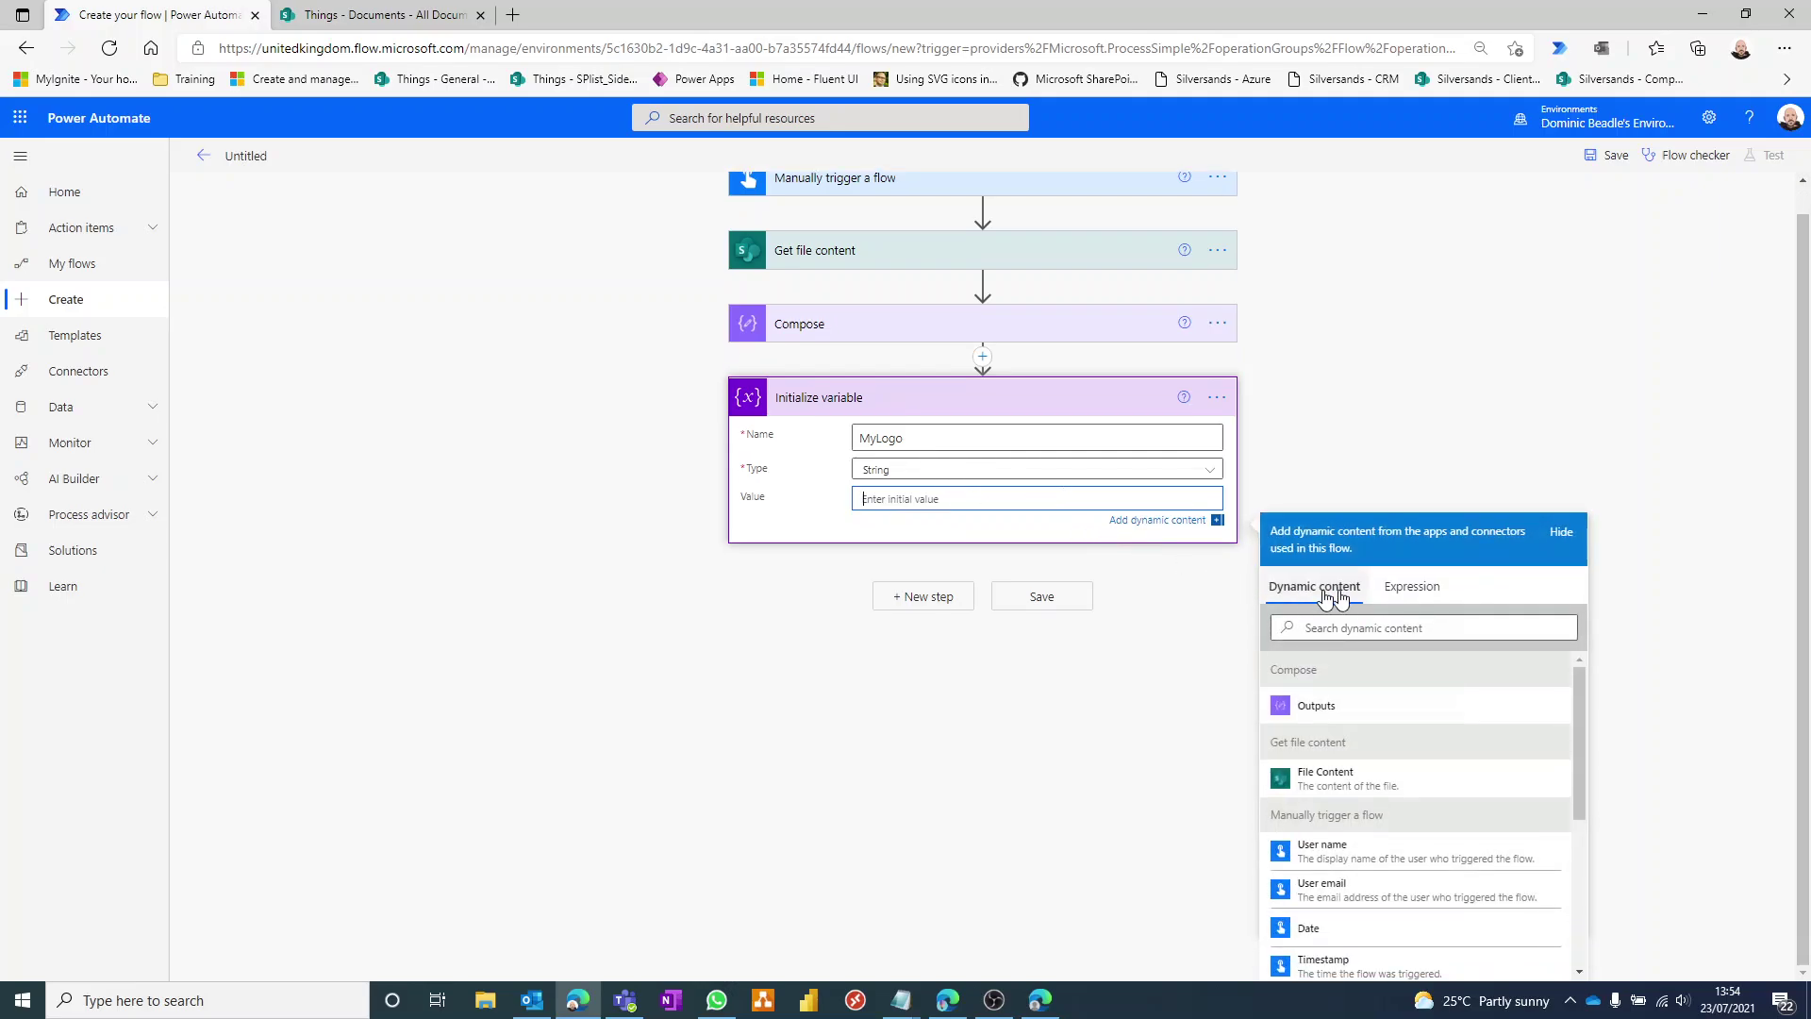
- Set MyLogo's value to concat('<img src="', Compose Outputs, '" alt="" />')
{"action": "left_click", "coordinate": [1412, 589]}
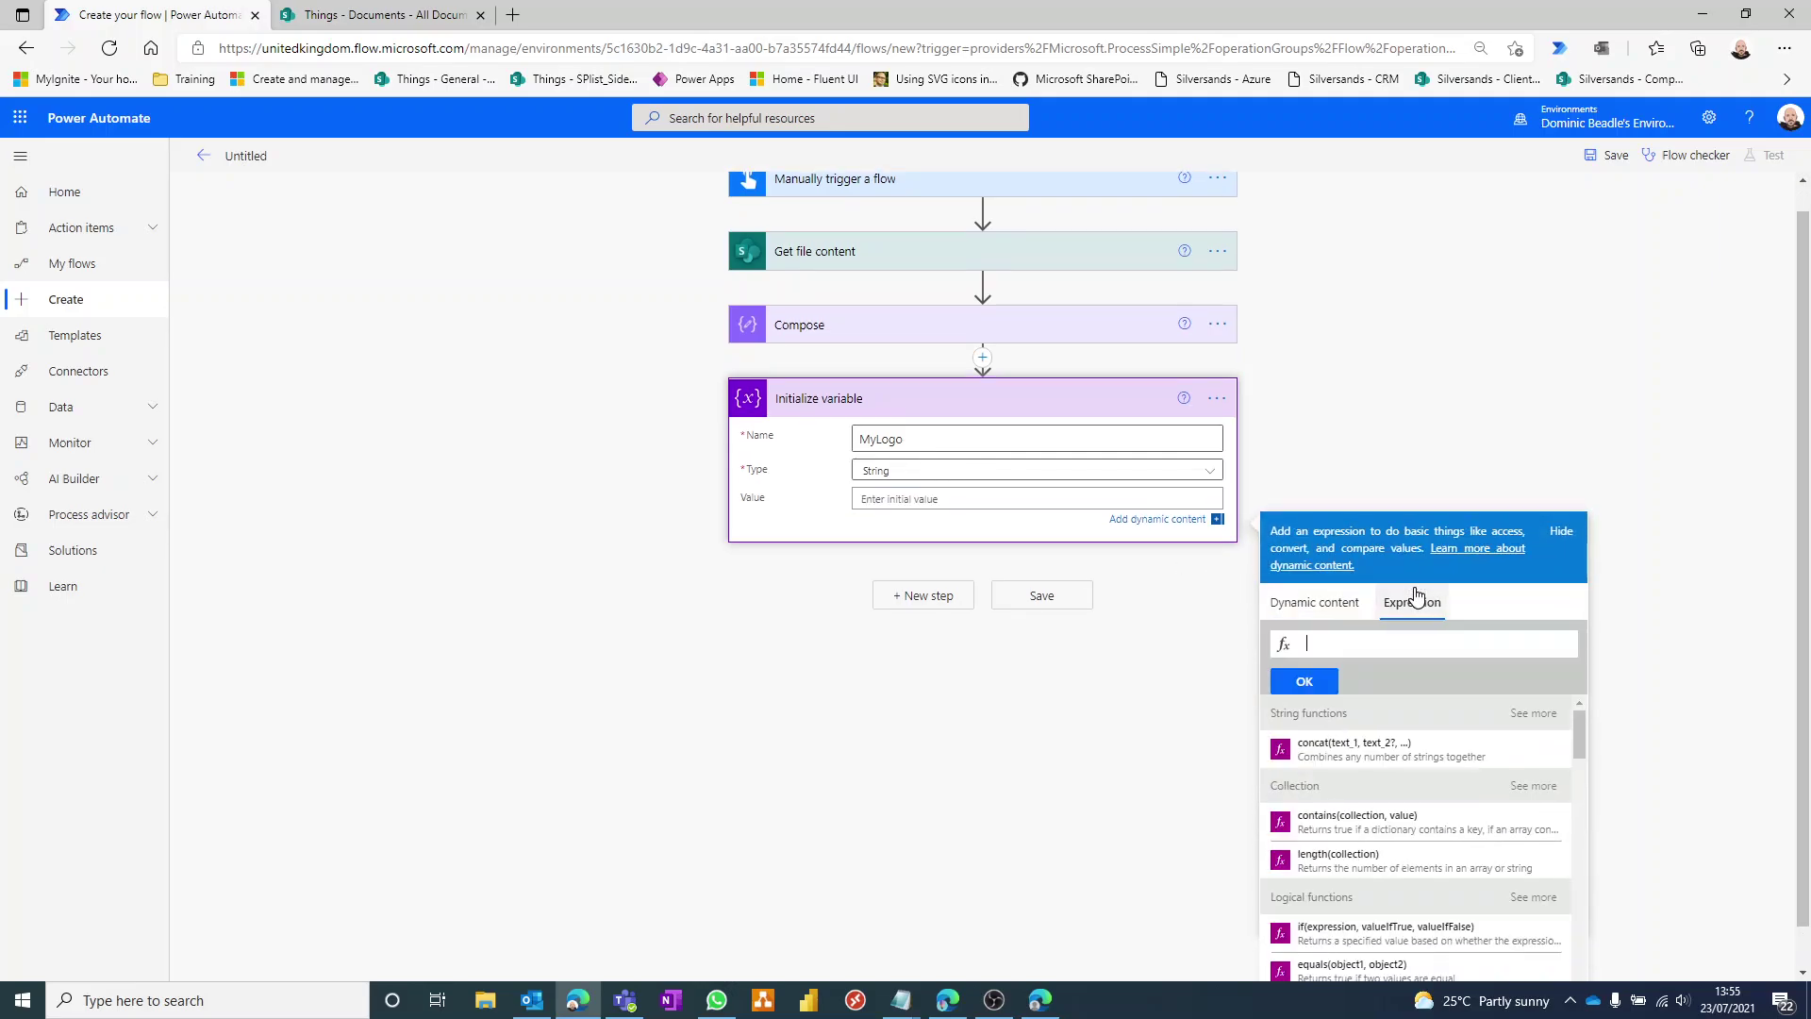
{"action": "type", "text": "concat"}
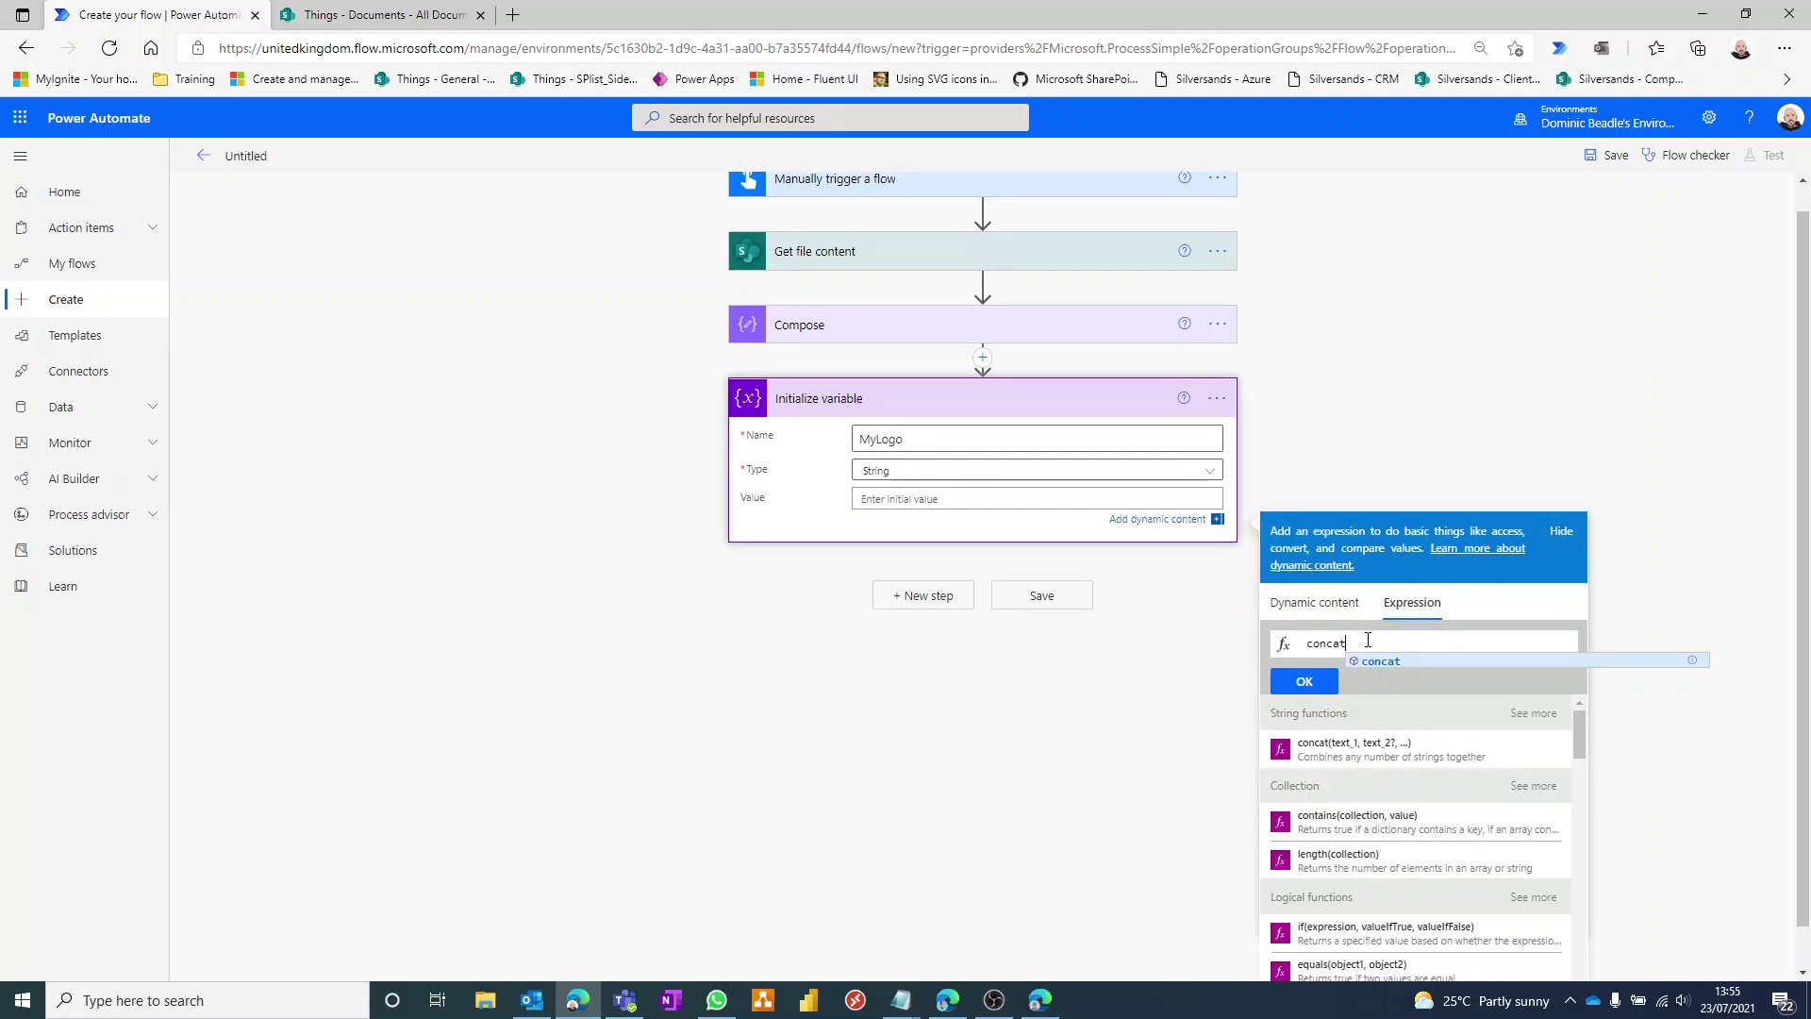
{"action": "type", "text": "("}
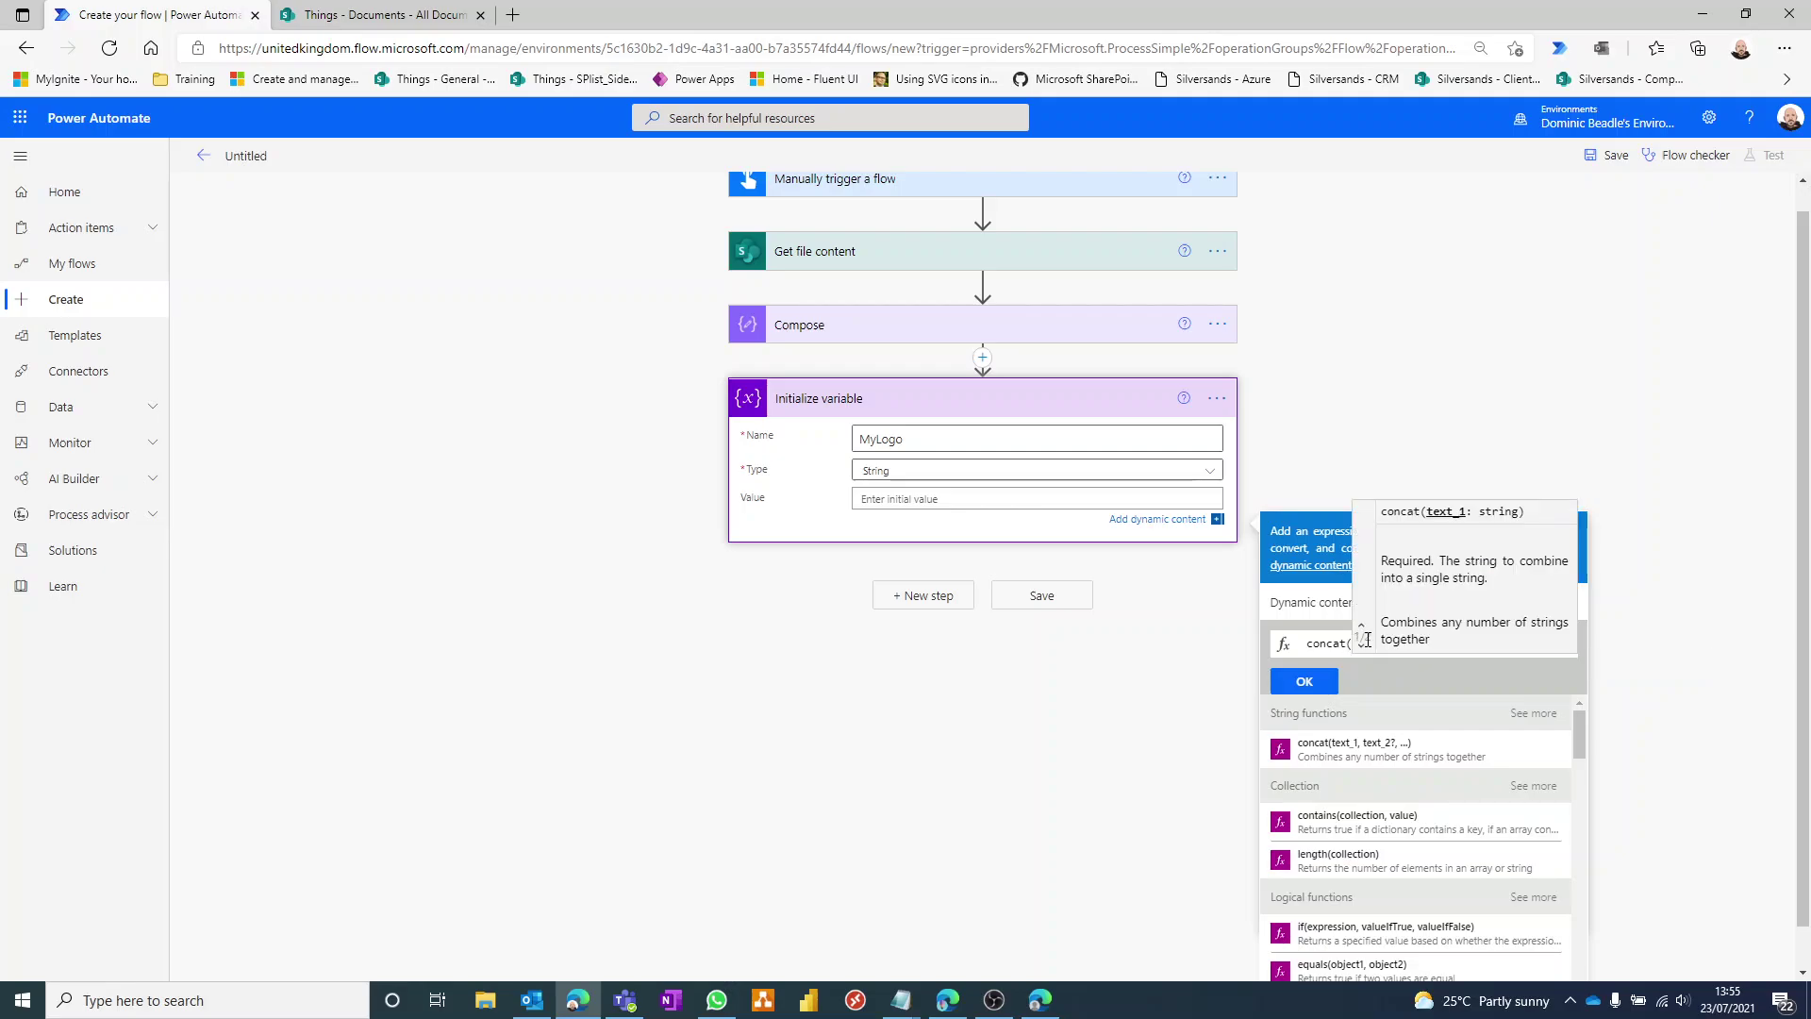
{"action": "left_click", "coordinate": [1352, 643]}
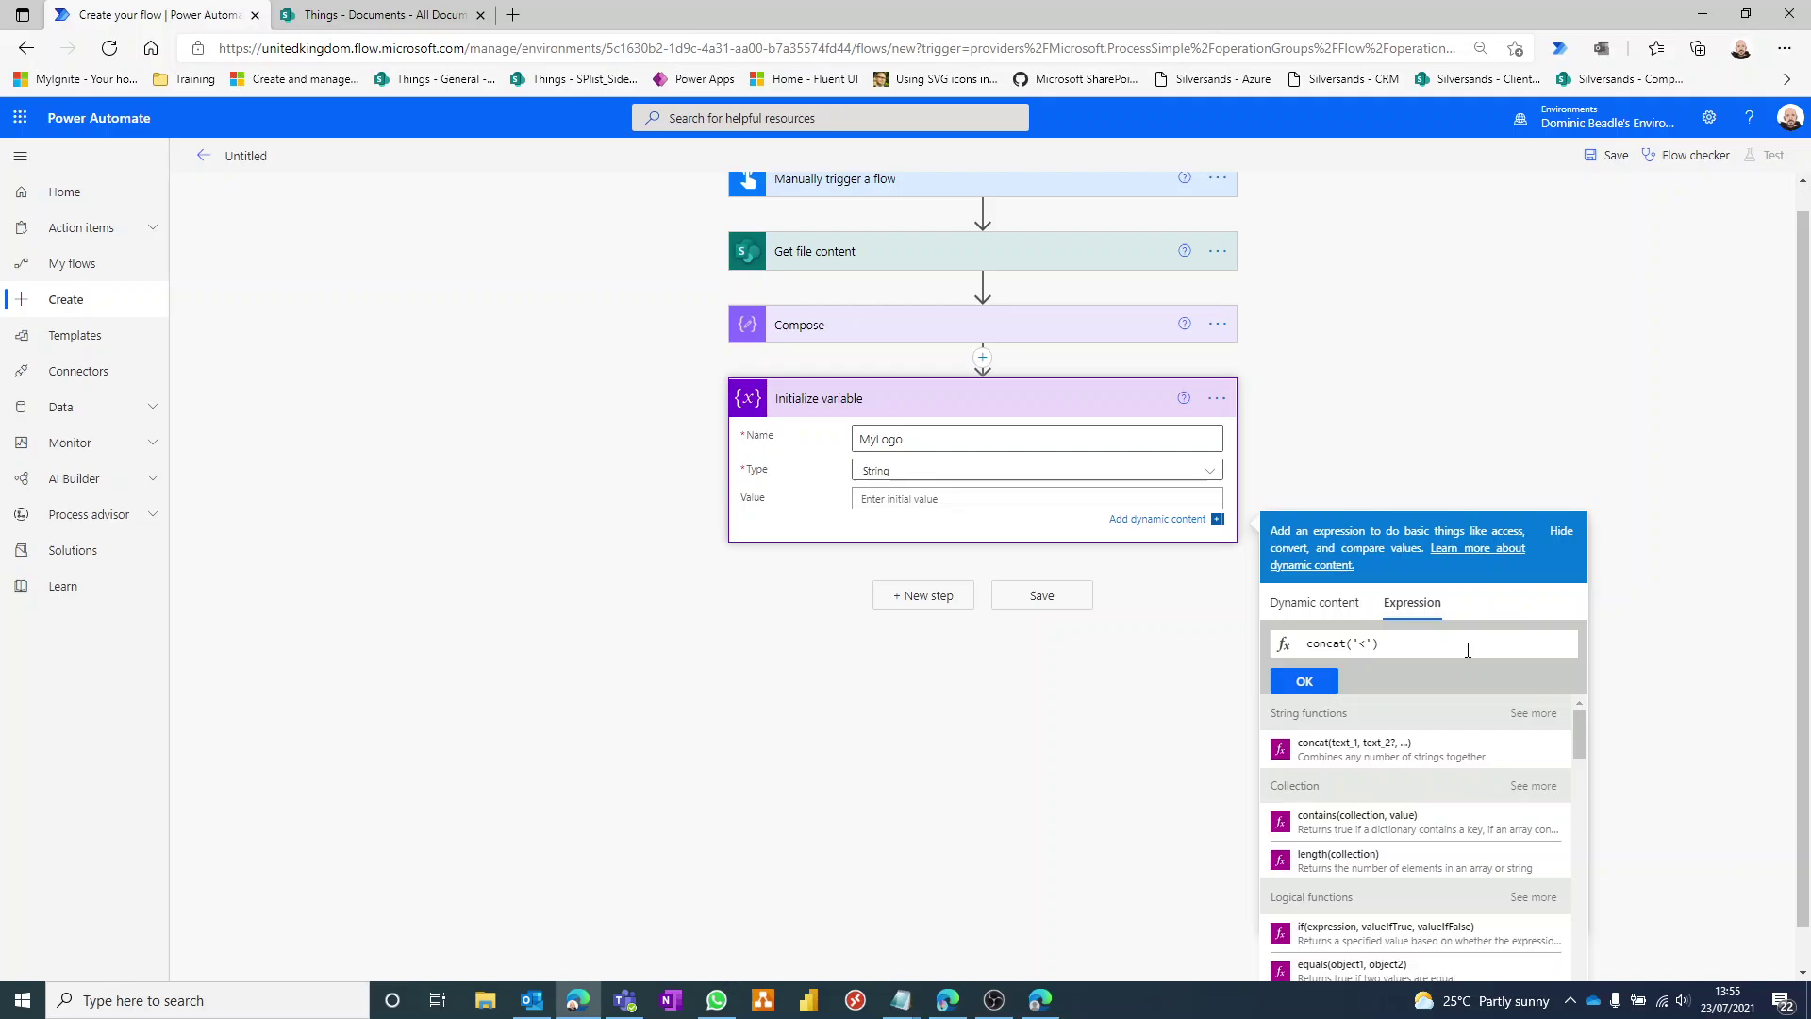
{"action": "type", "text": "img"}
{"action": "type", "text": ","}
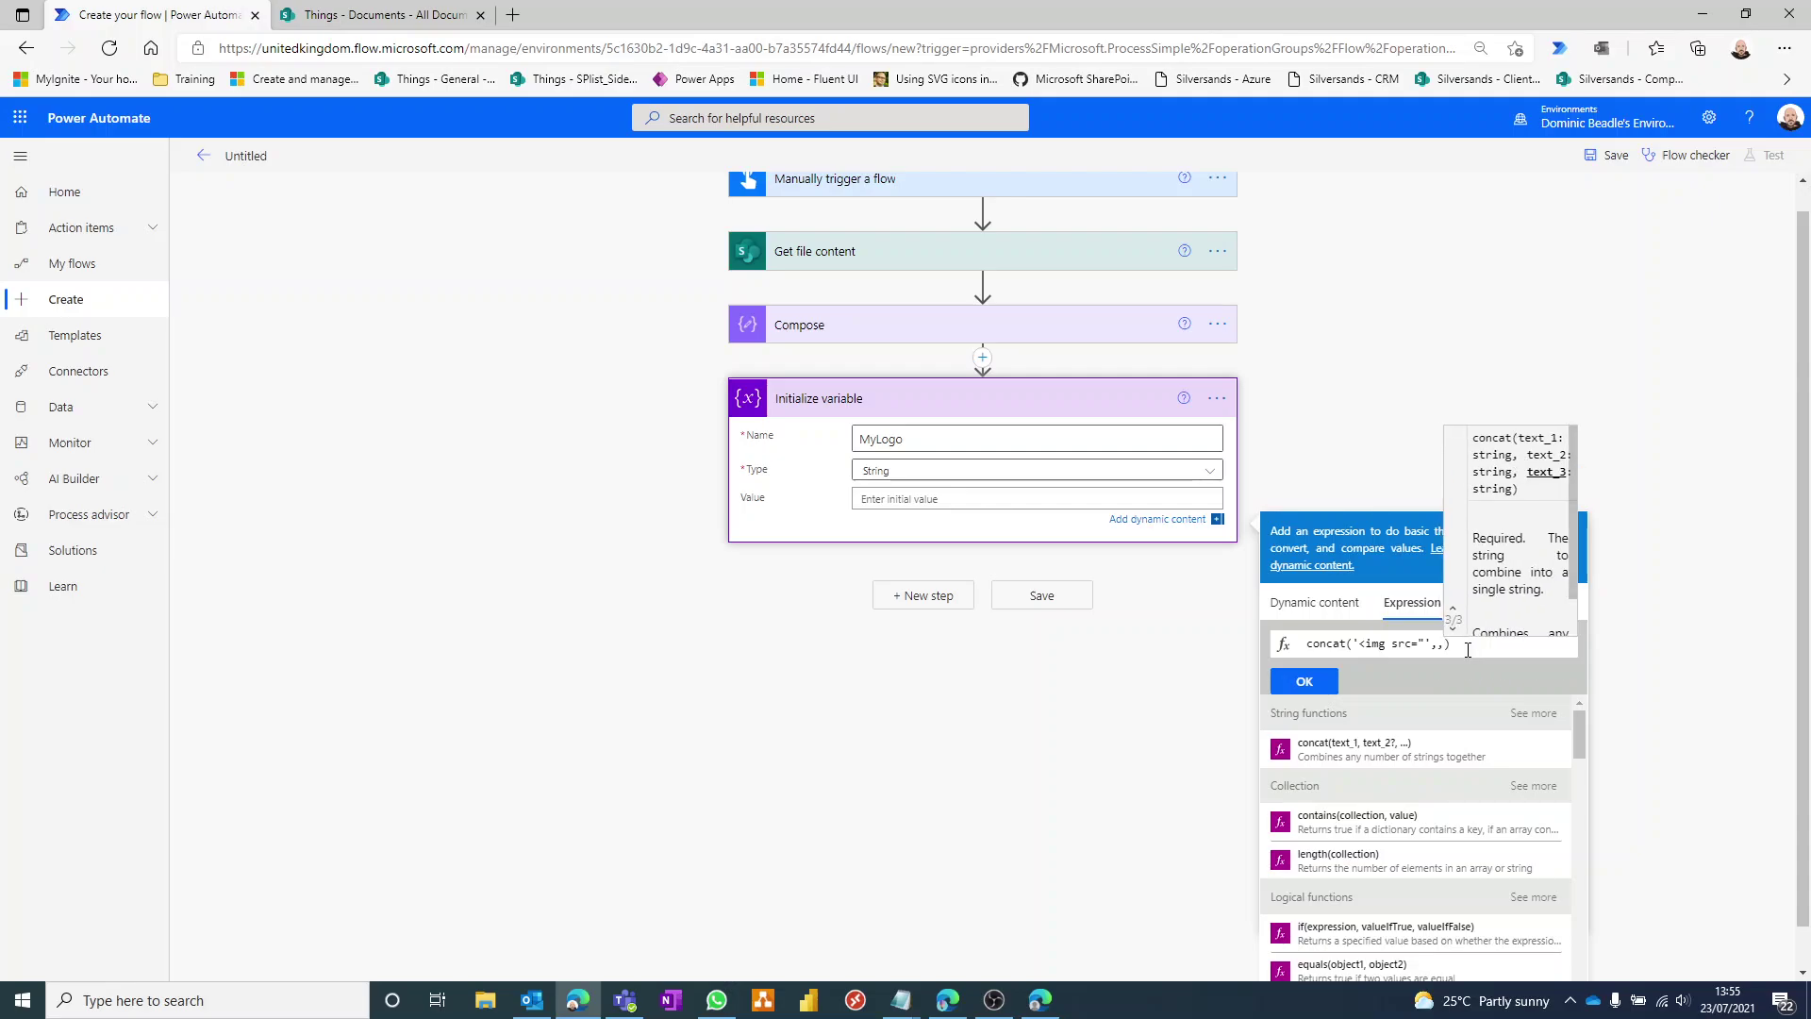
{"action": "type", "text": ","}
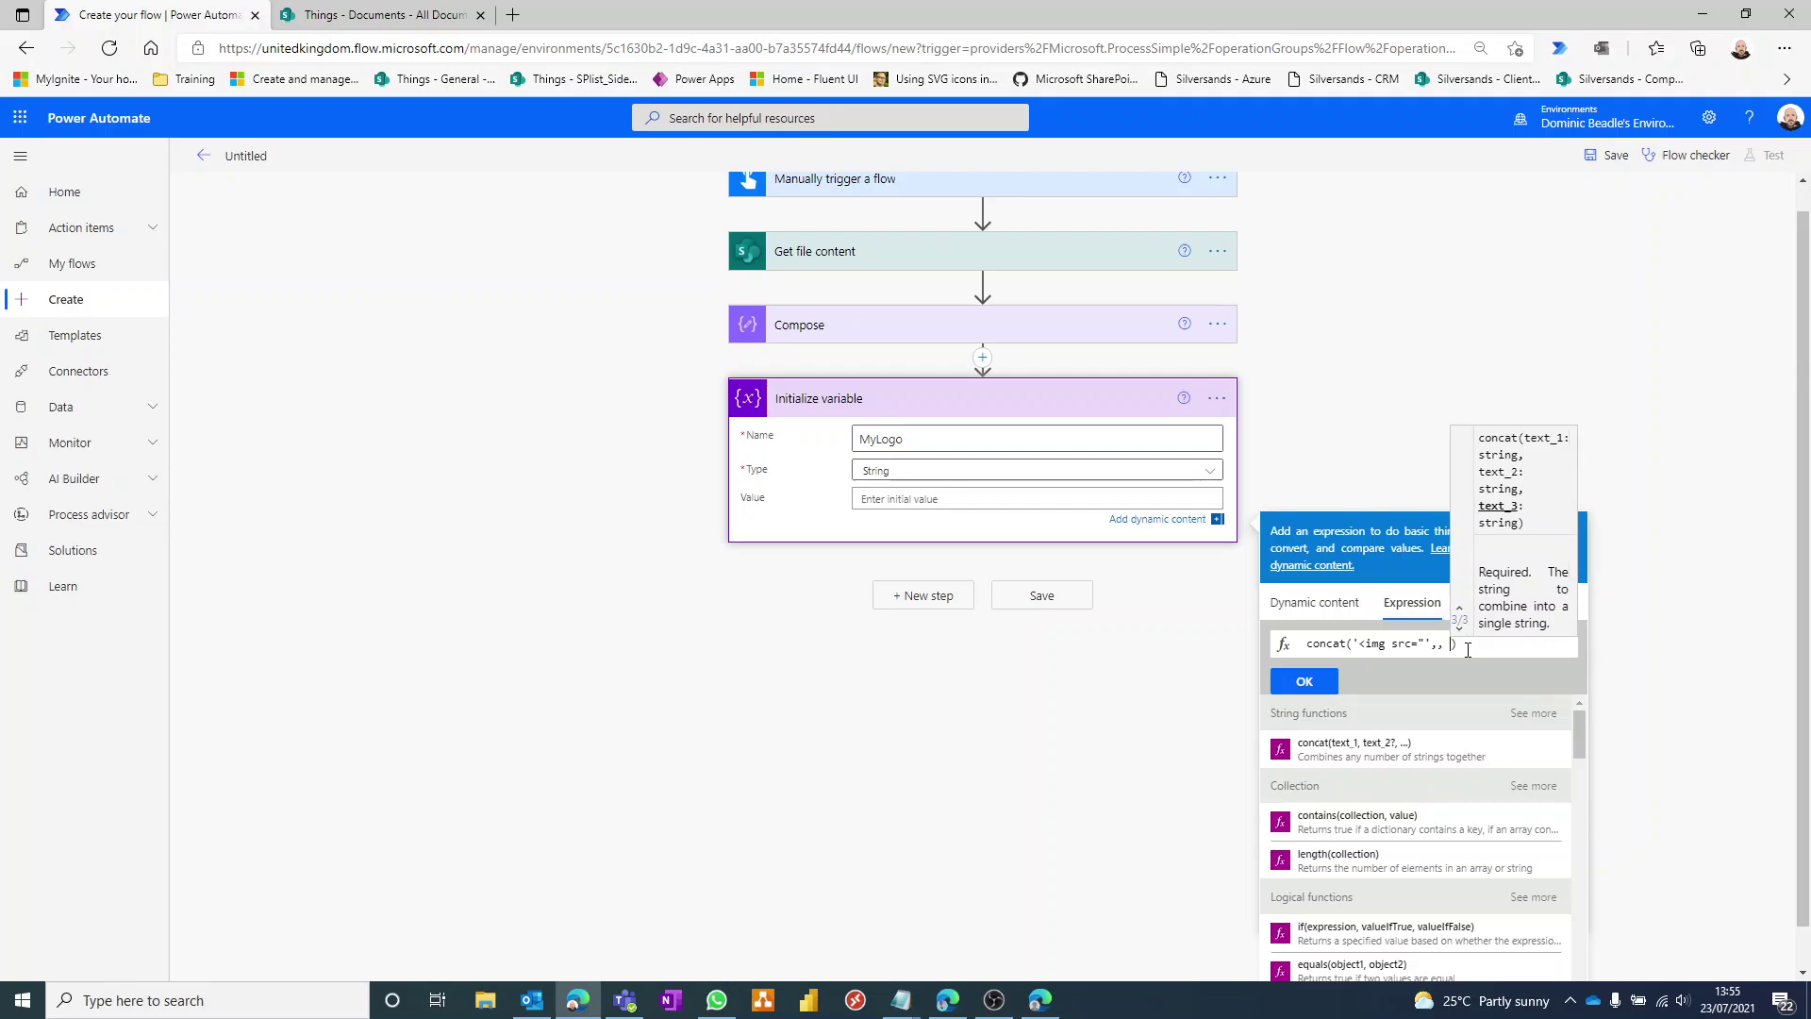
{"action": "type", "text": " ''"}
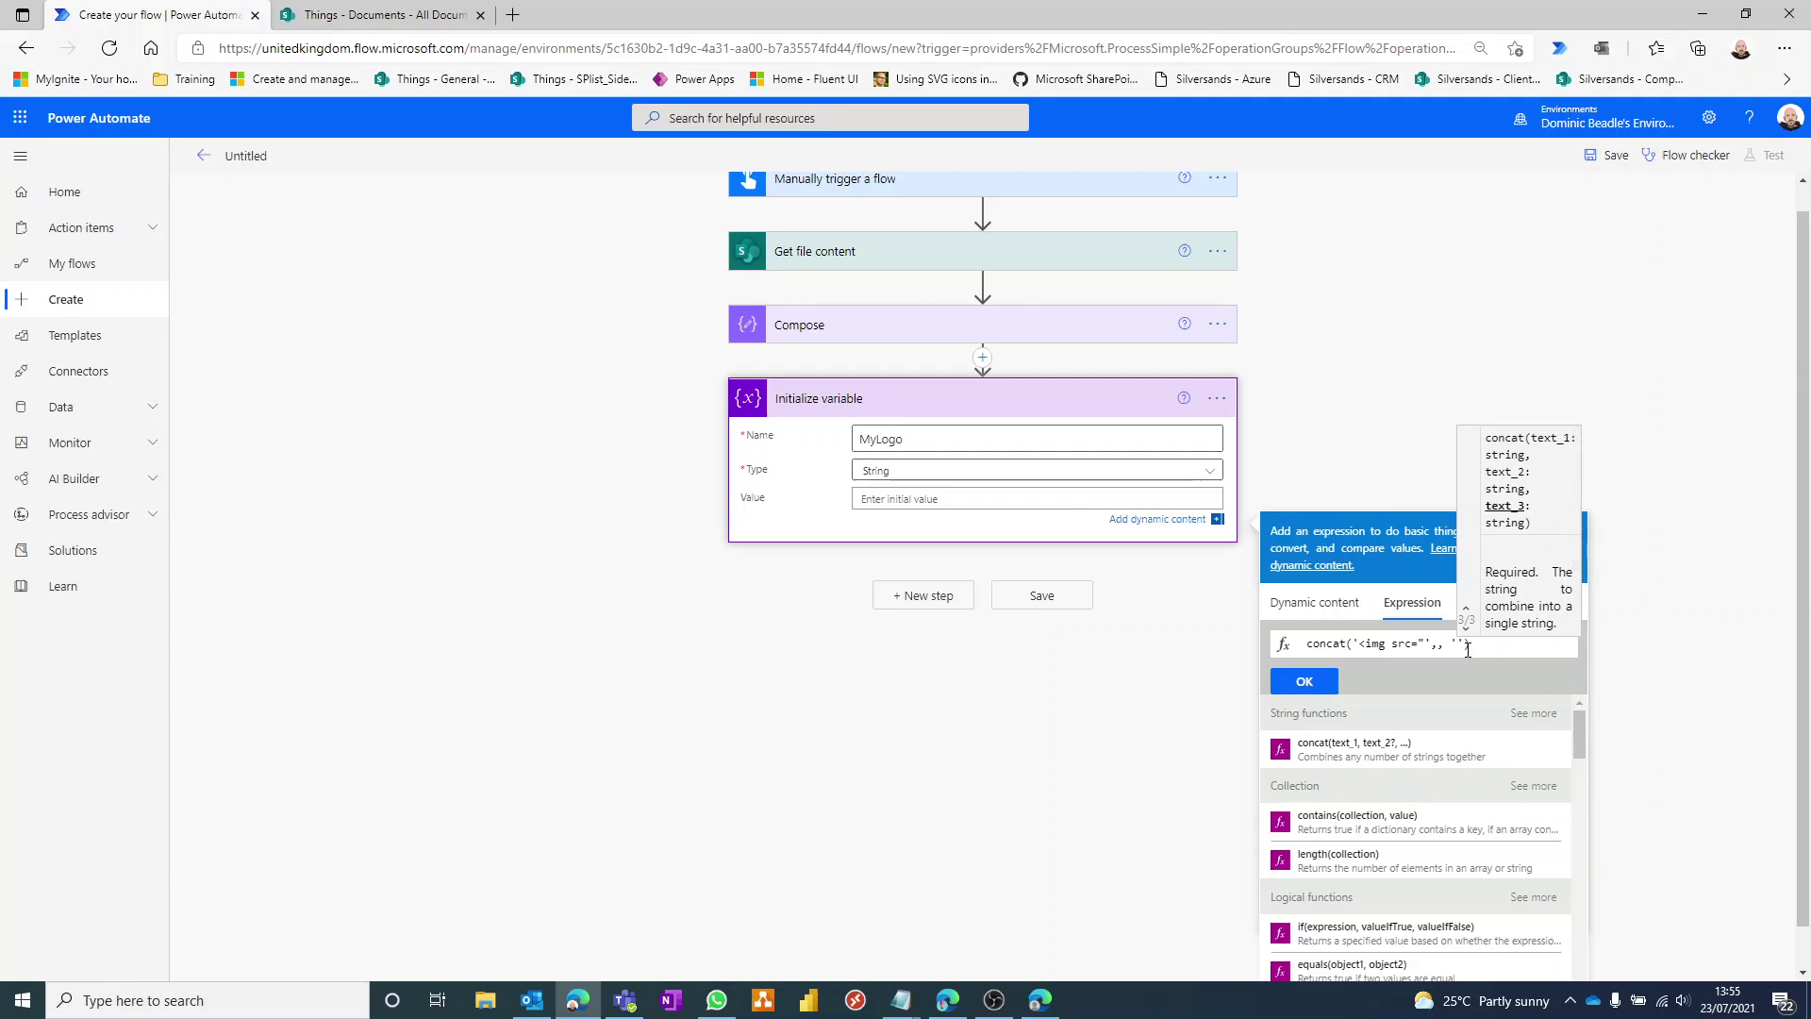
{"action": "type", "text": "\""}
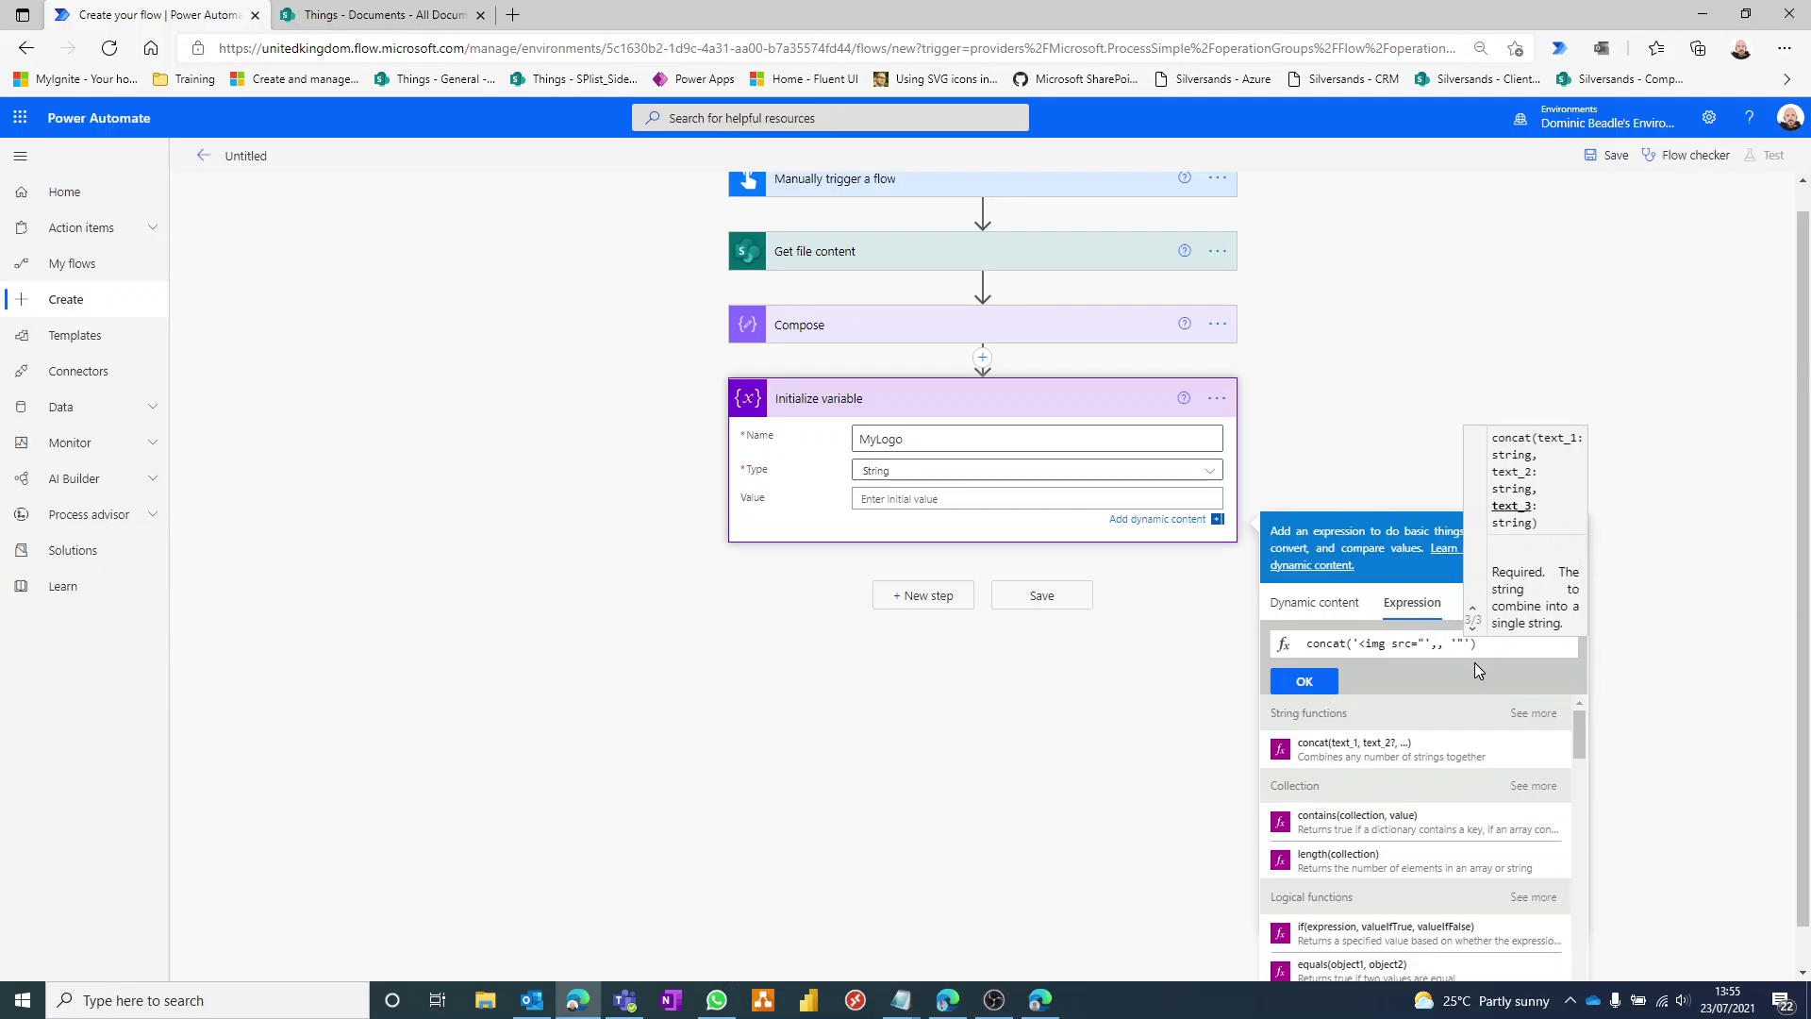
{"action": "type", "text": " alt="}
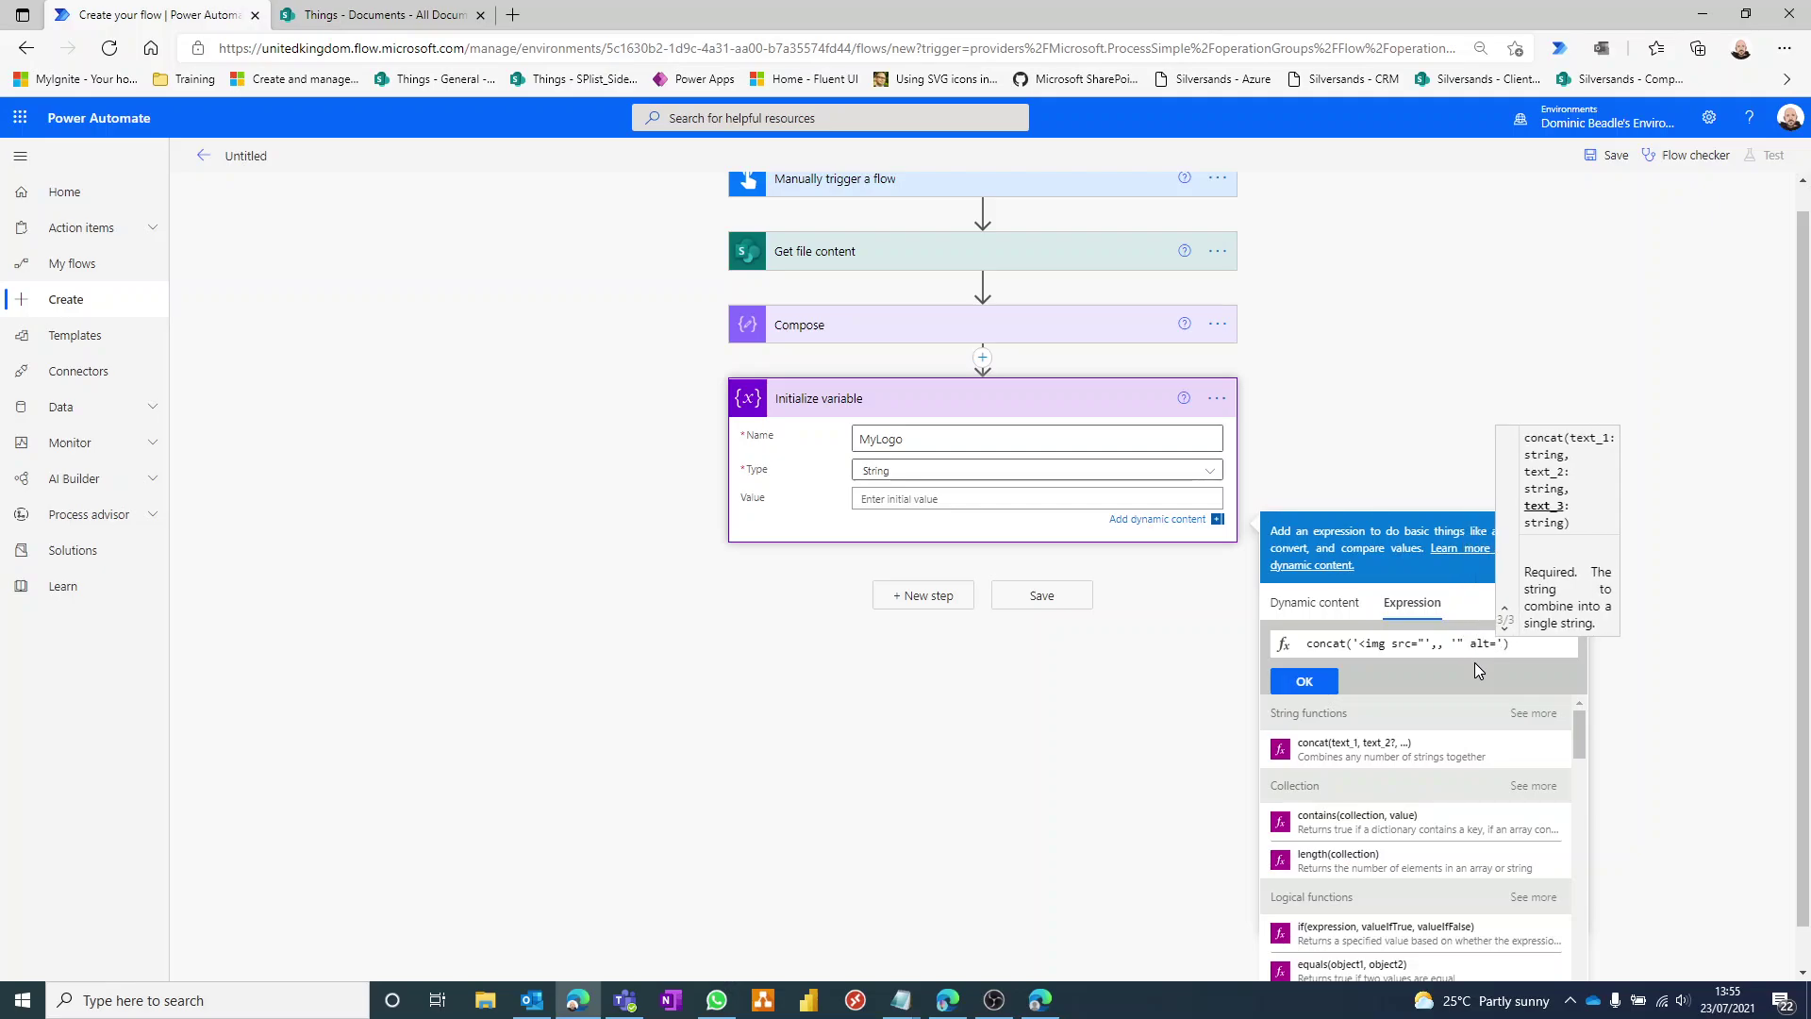
{"action": "type", "text": "\"\""}
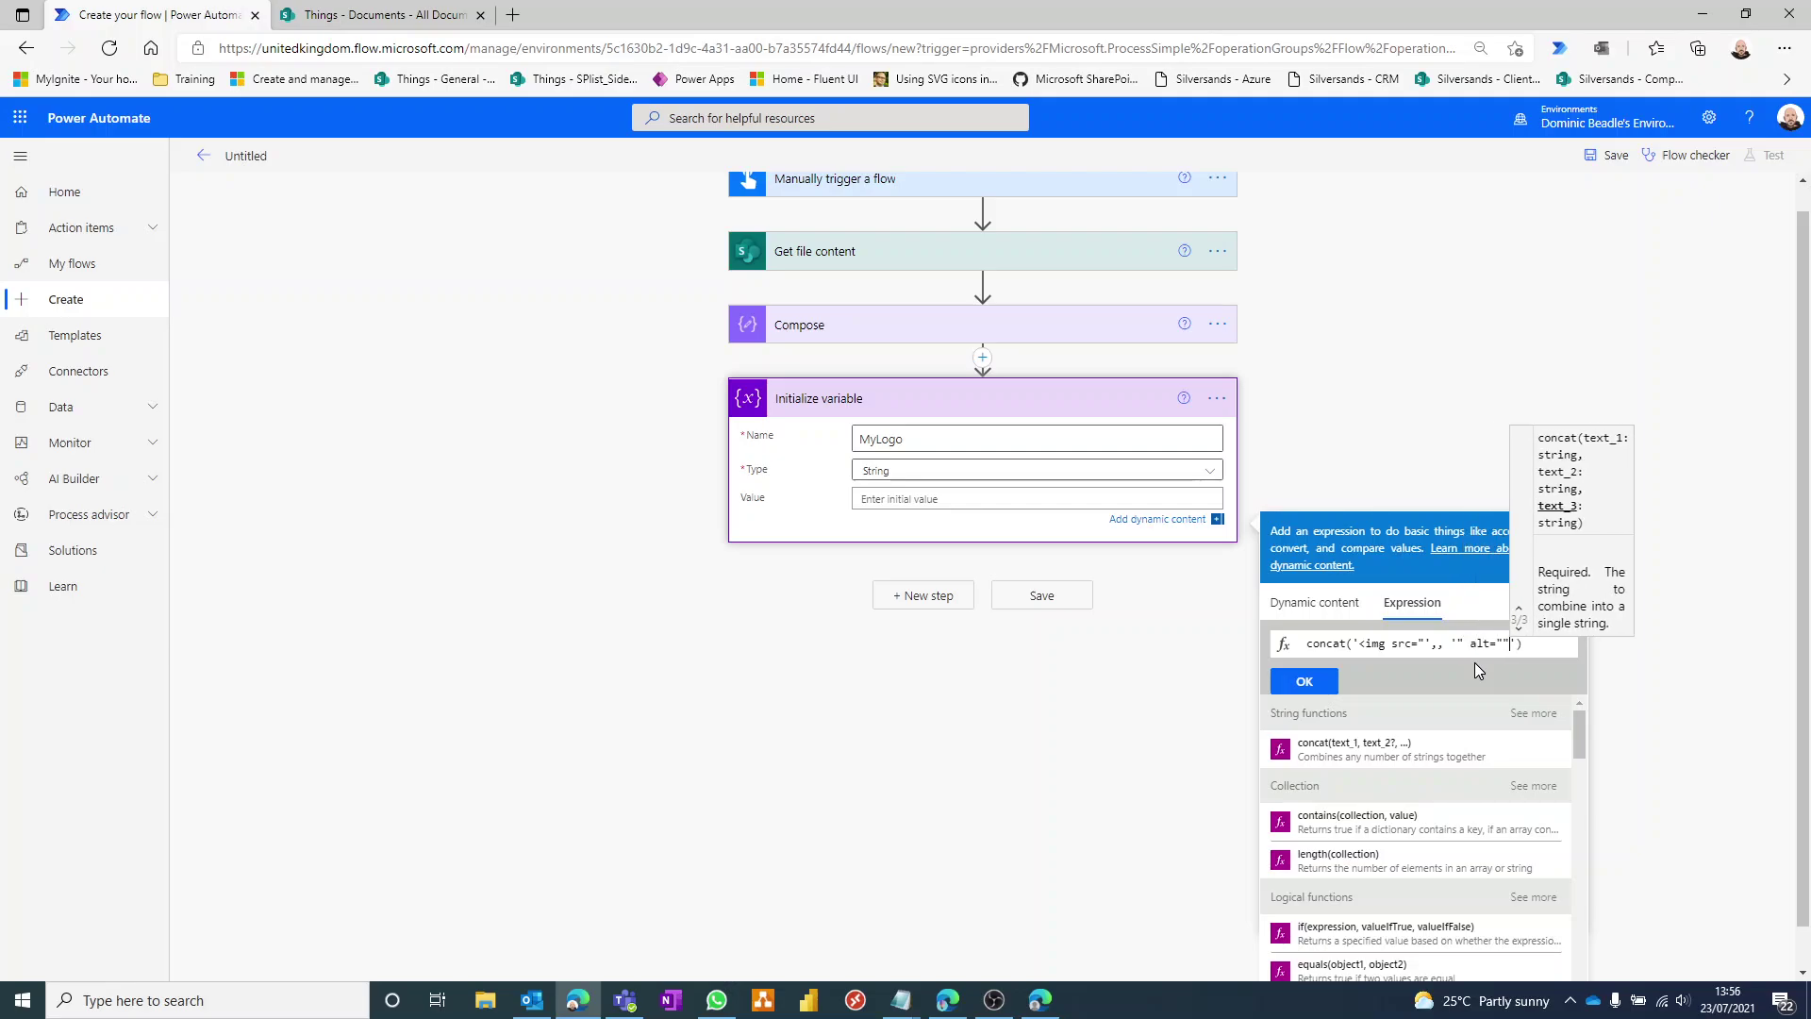
{"action": "type", "text": " /"}
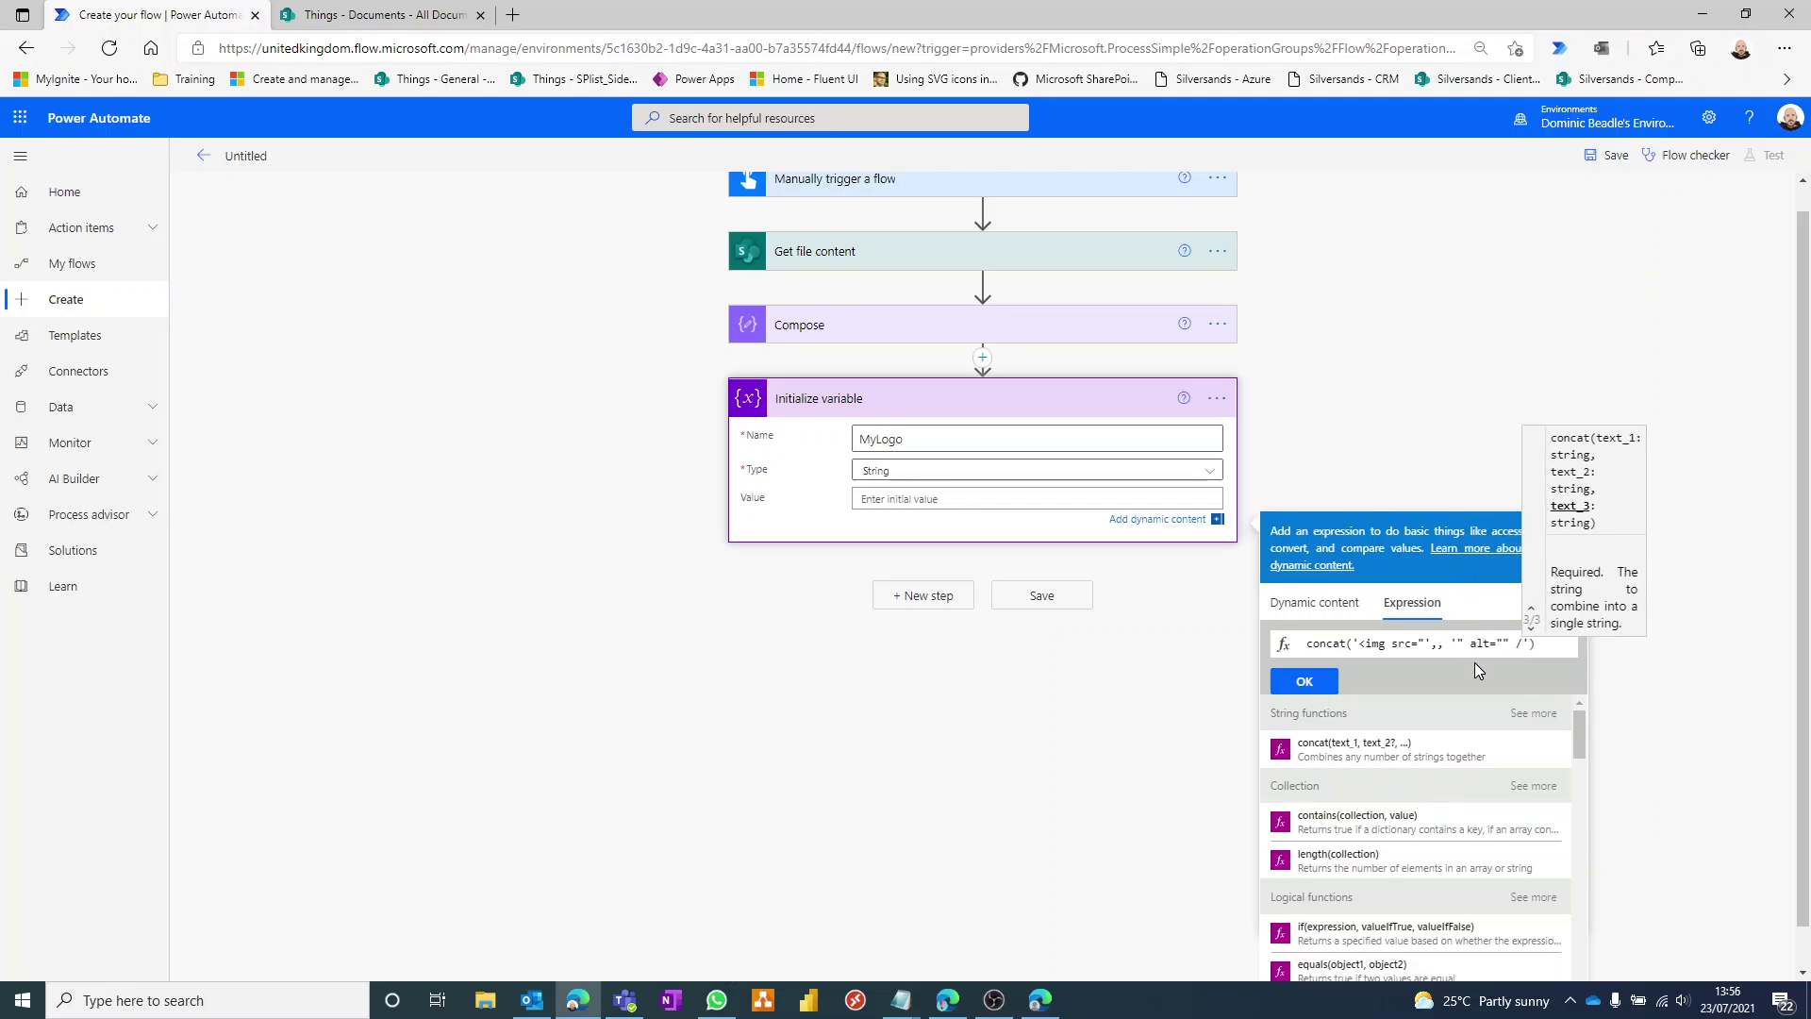
{"action": "type", "text": ">"}
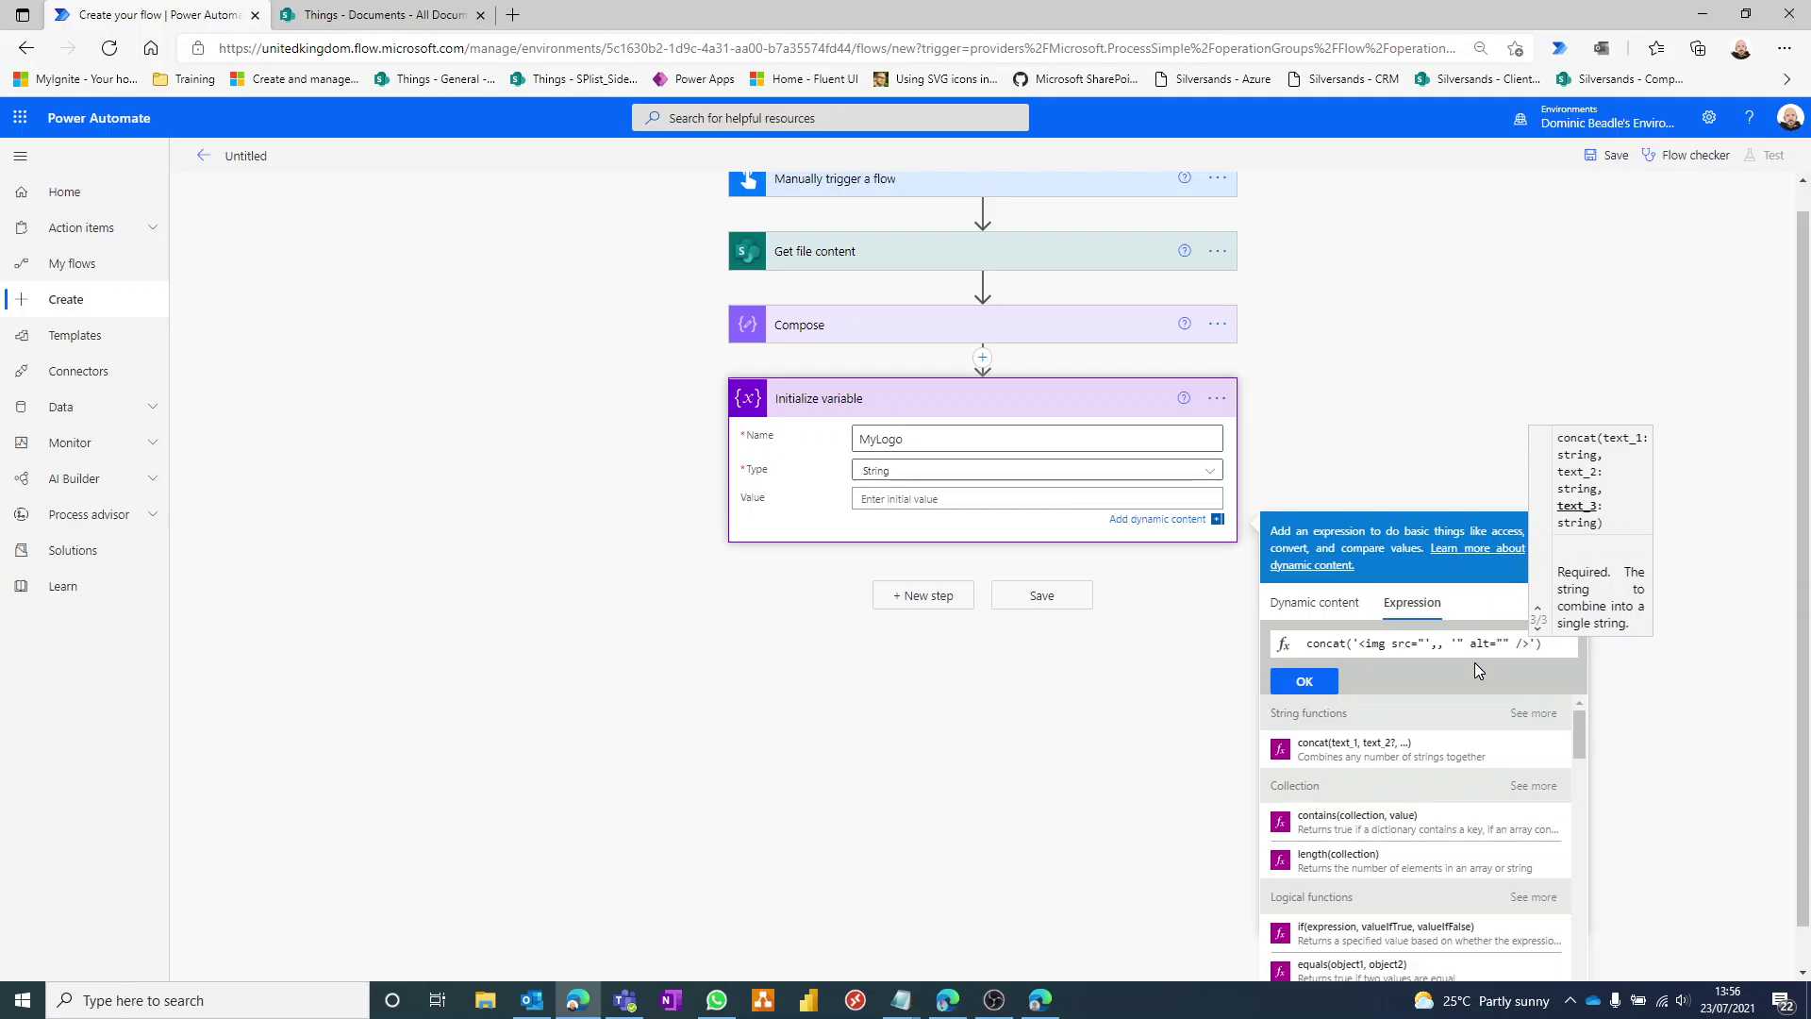
{"action": "type", "text": "'"}
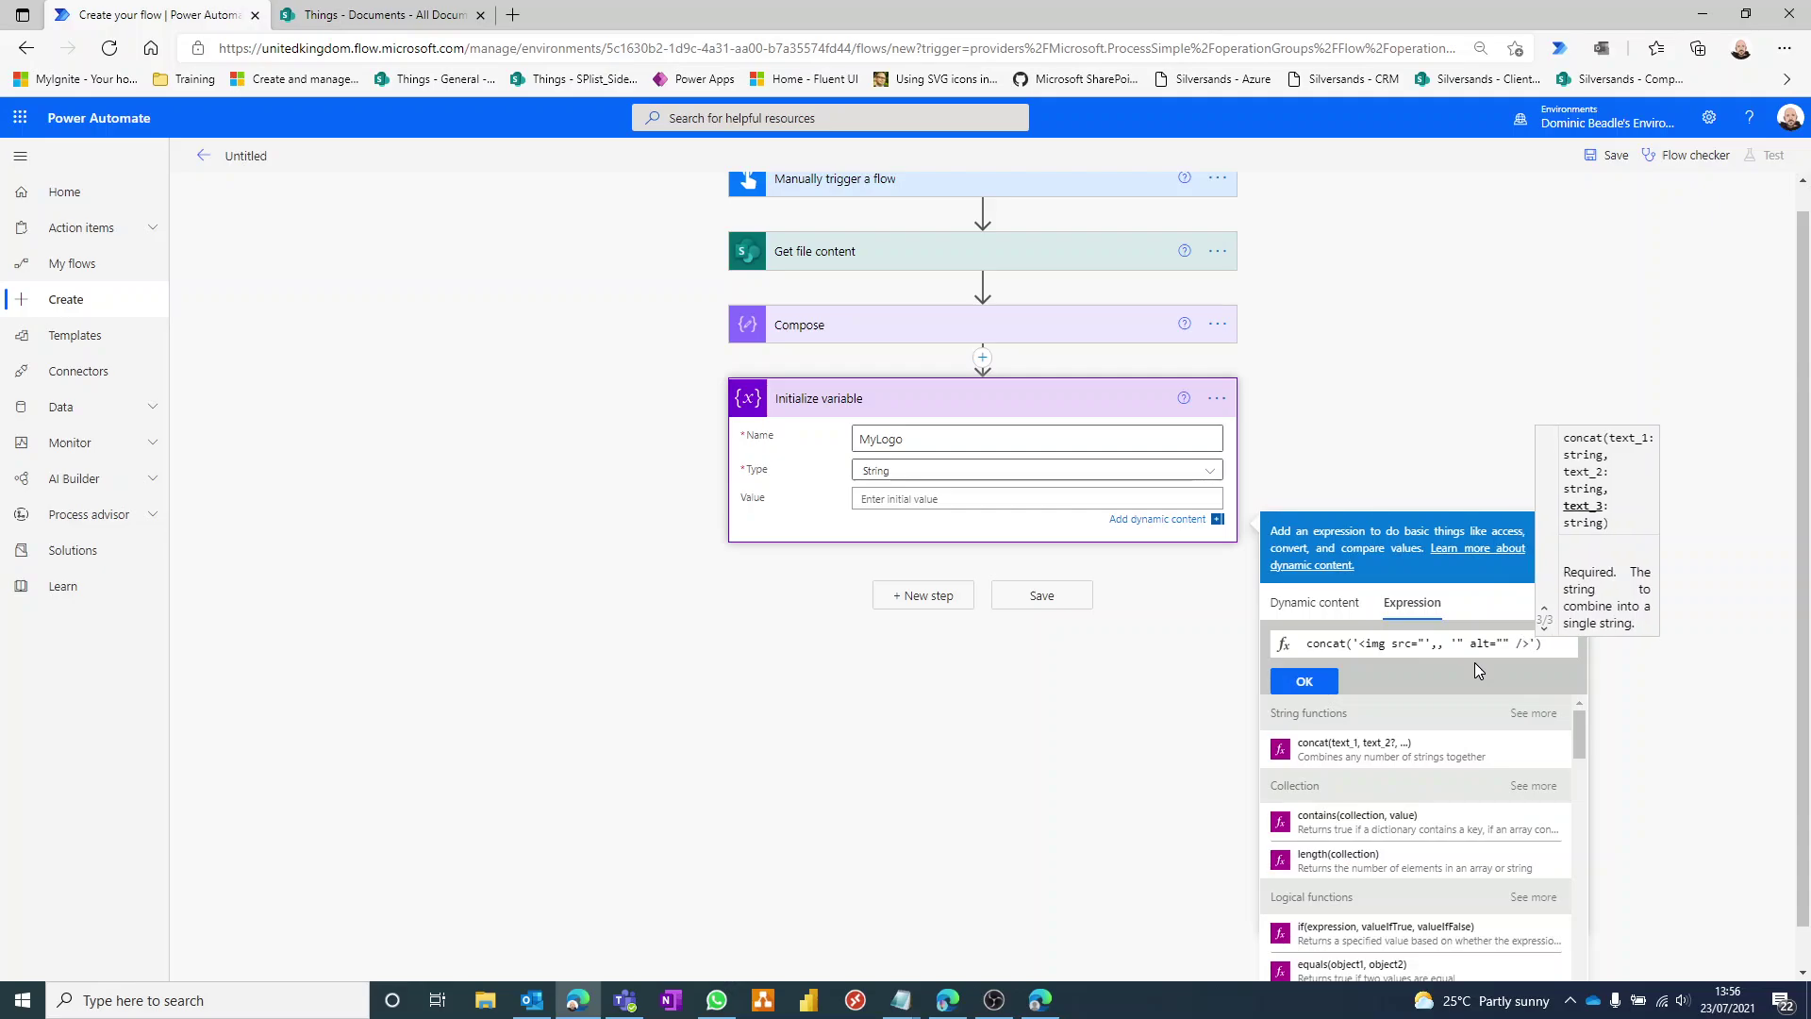
{"action": "type", "text": ")"}
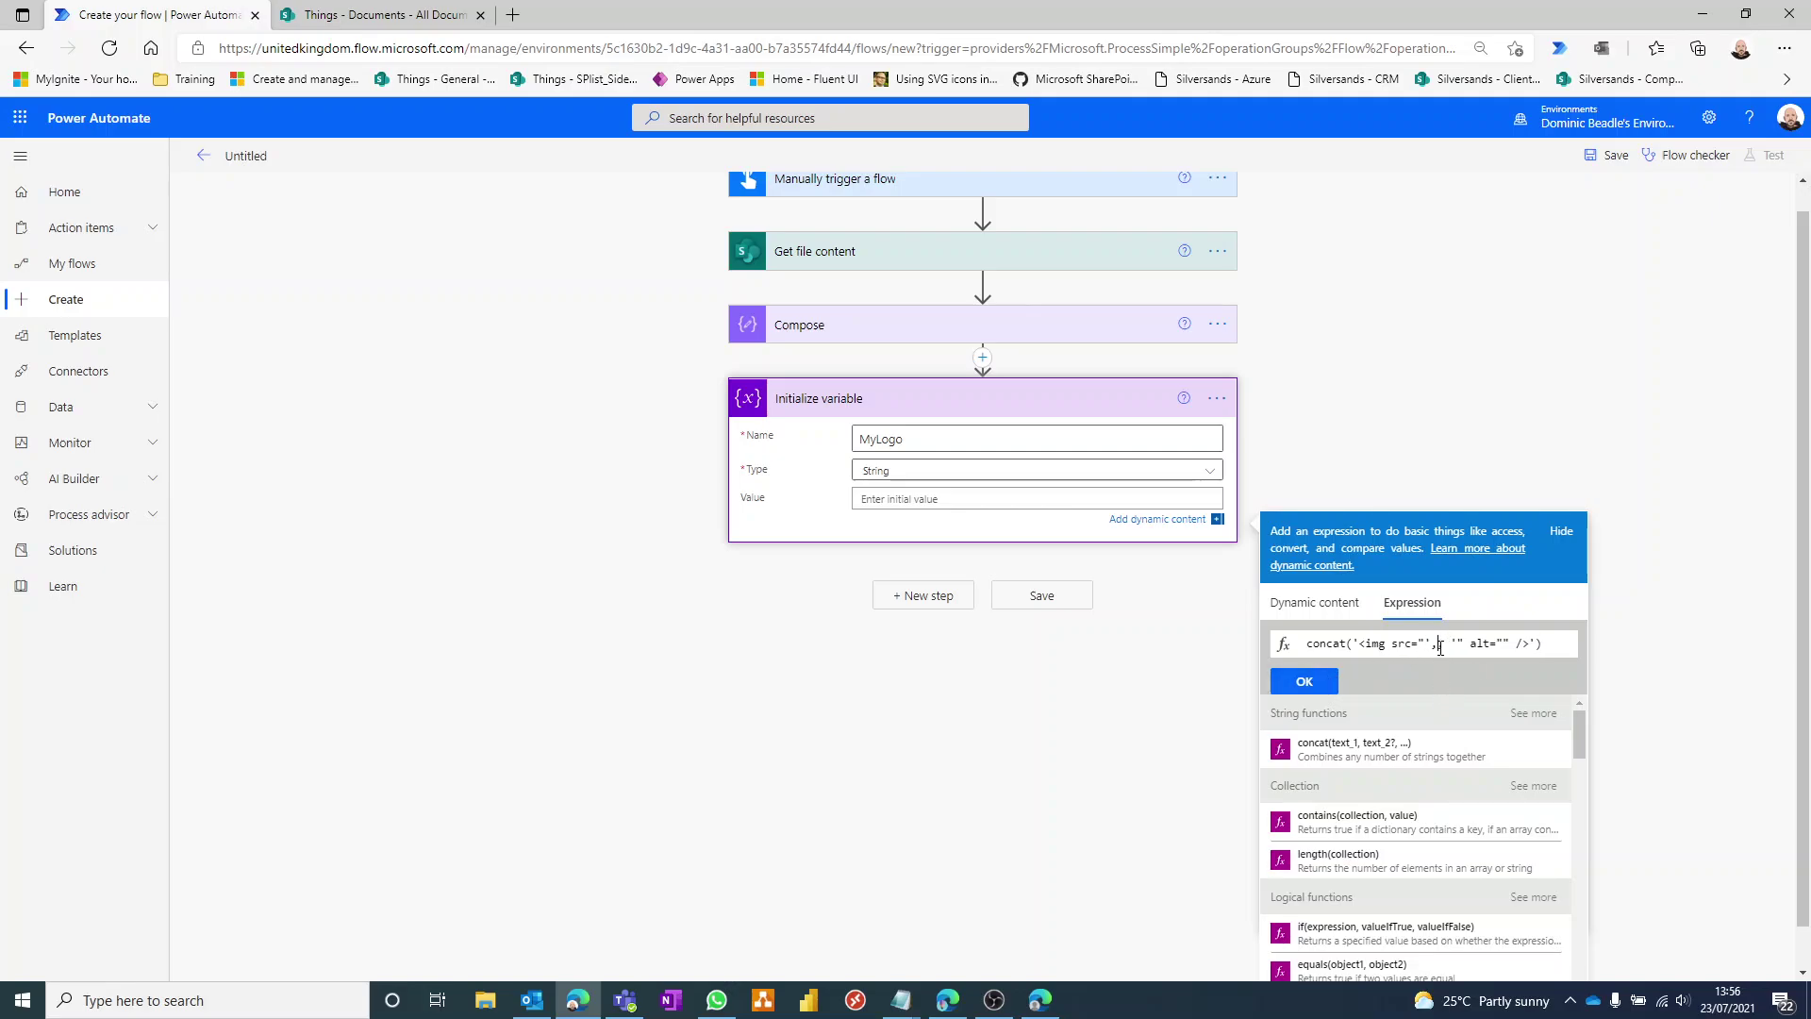
{"action": "left_click", "coordinate": [1439, 647]}
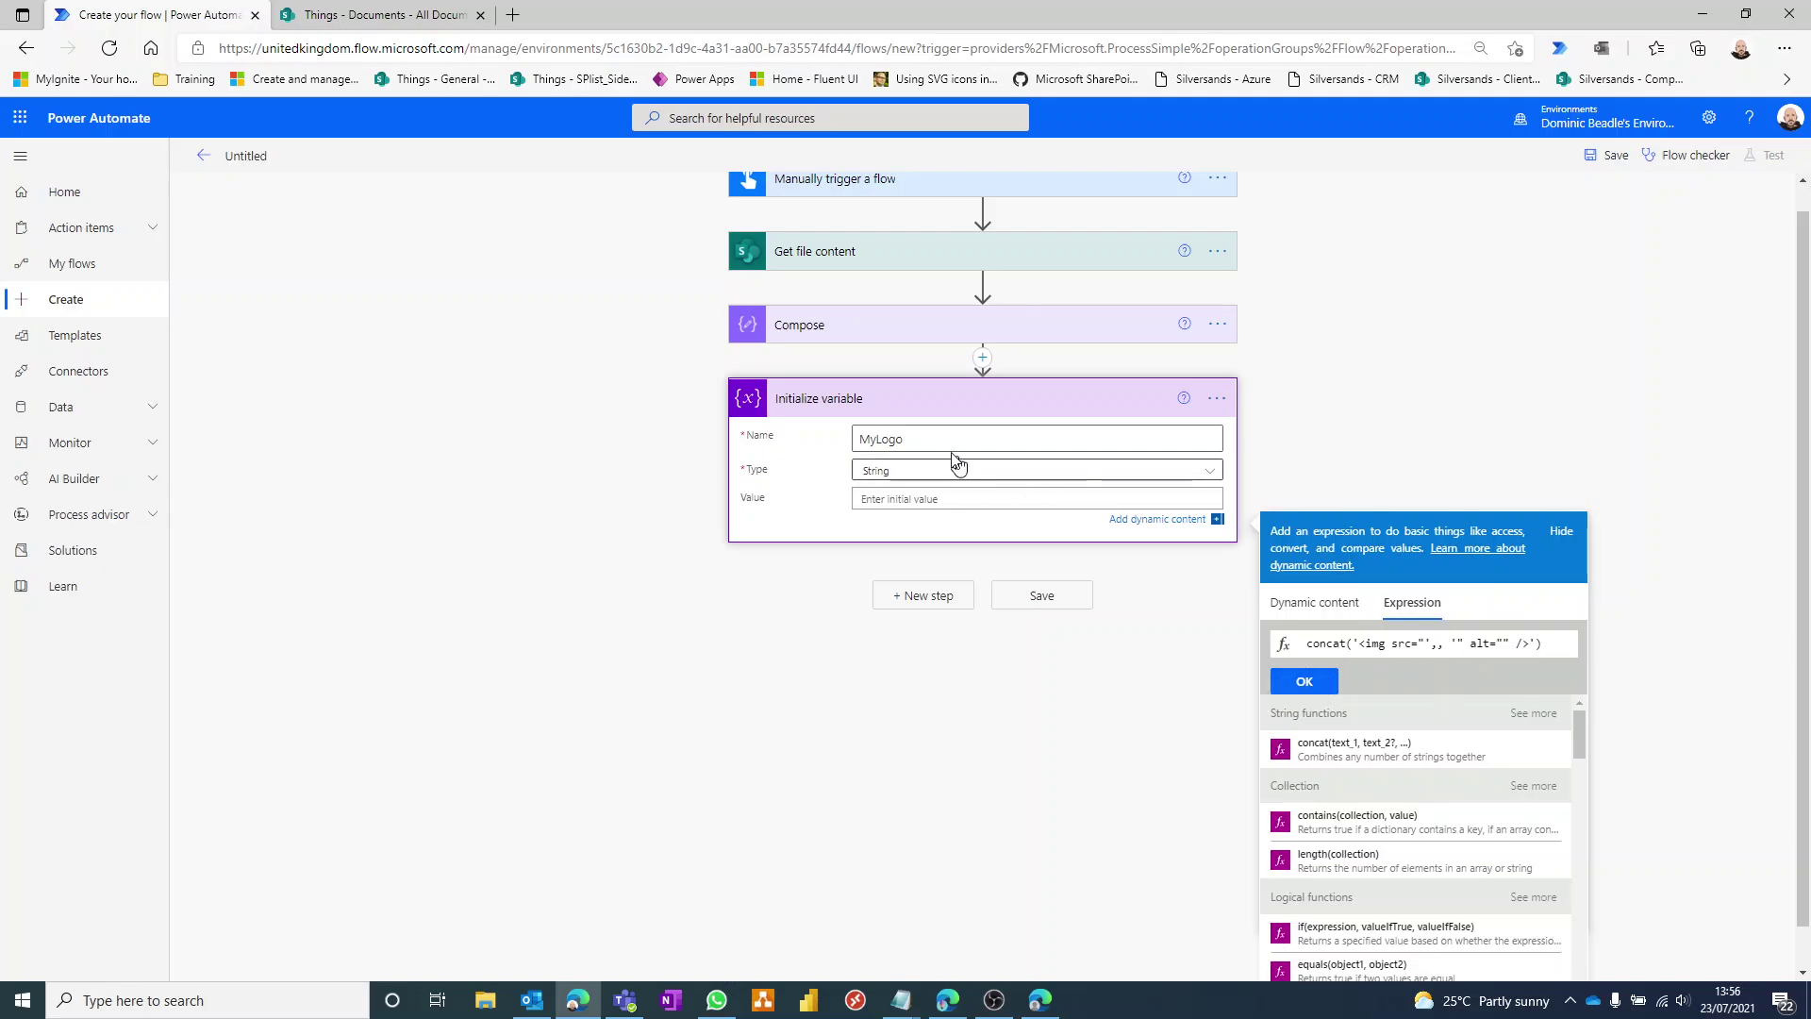
{"action": "left_click", "coordinate": [1332, 604]}
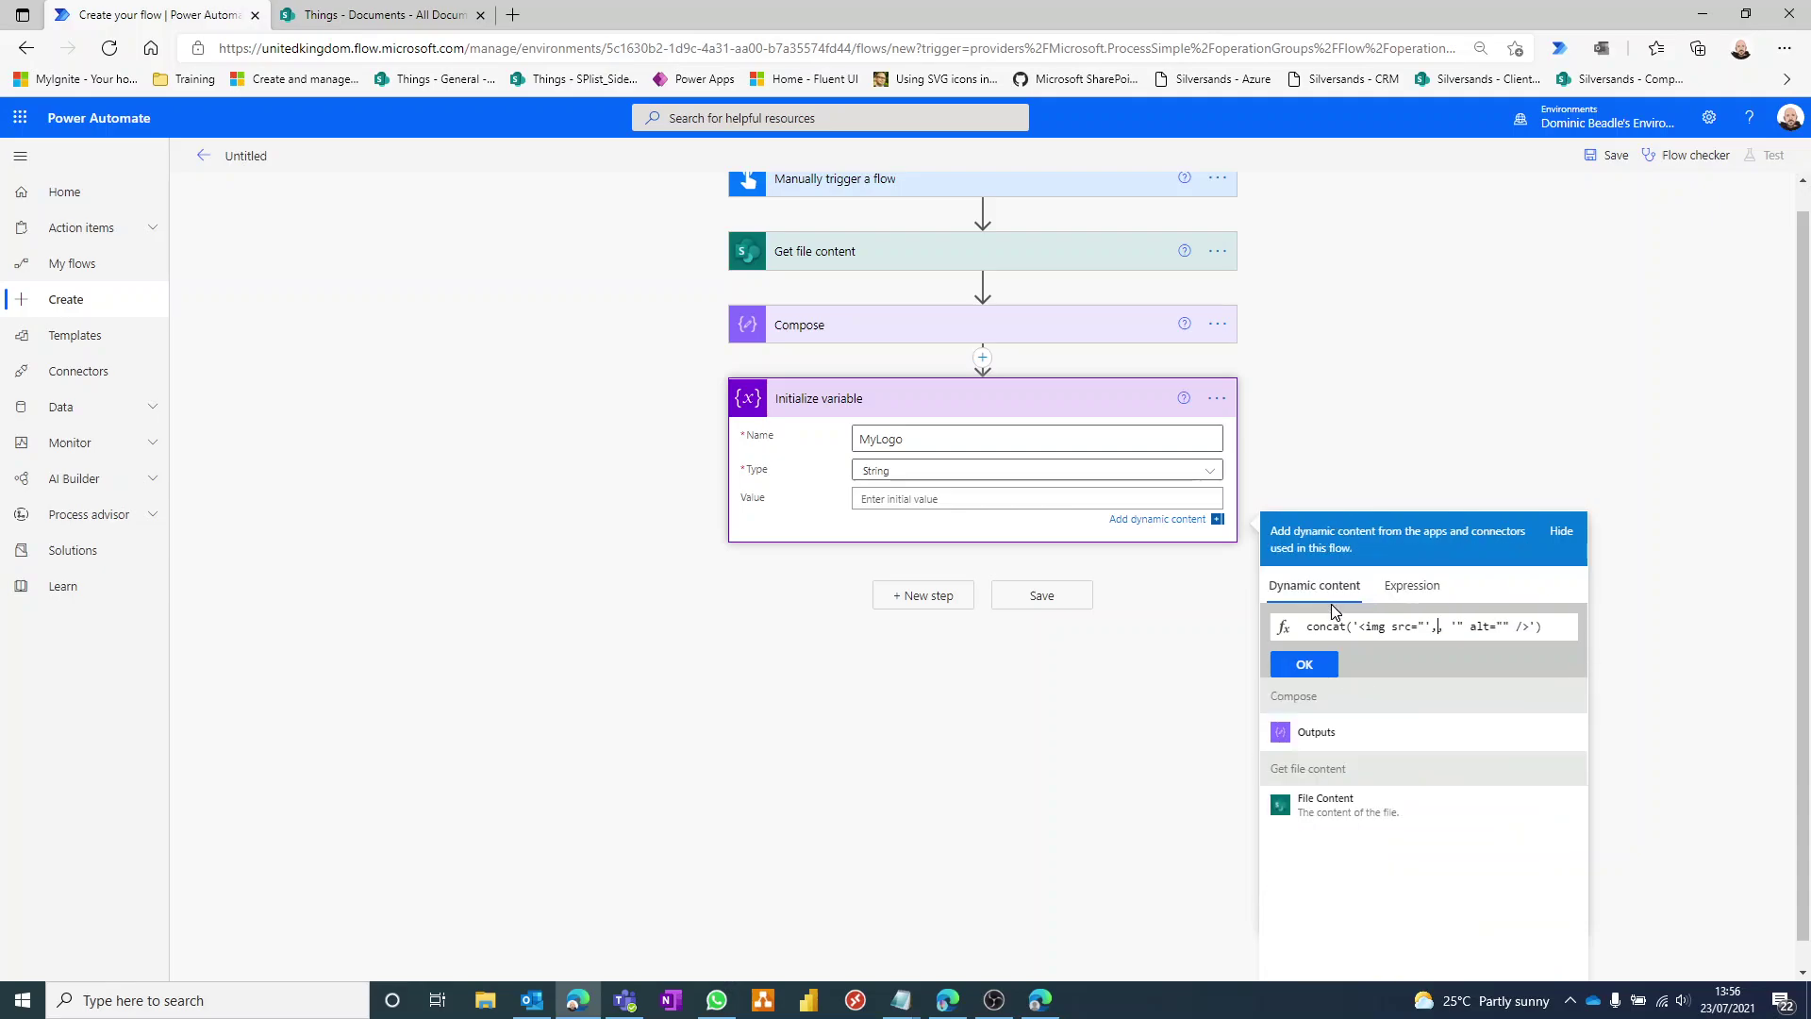
{"action": "left_click", "coordinate": [1388, 735]}
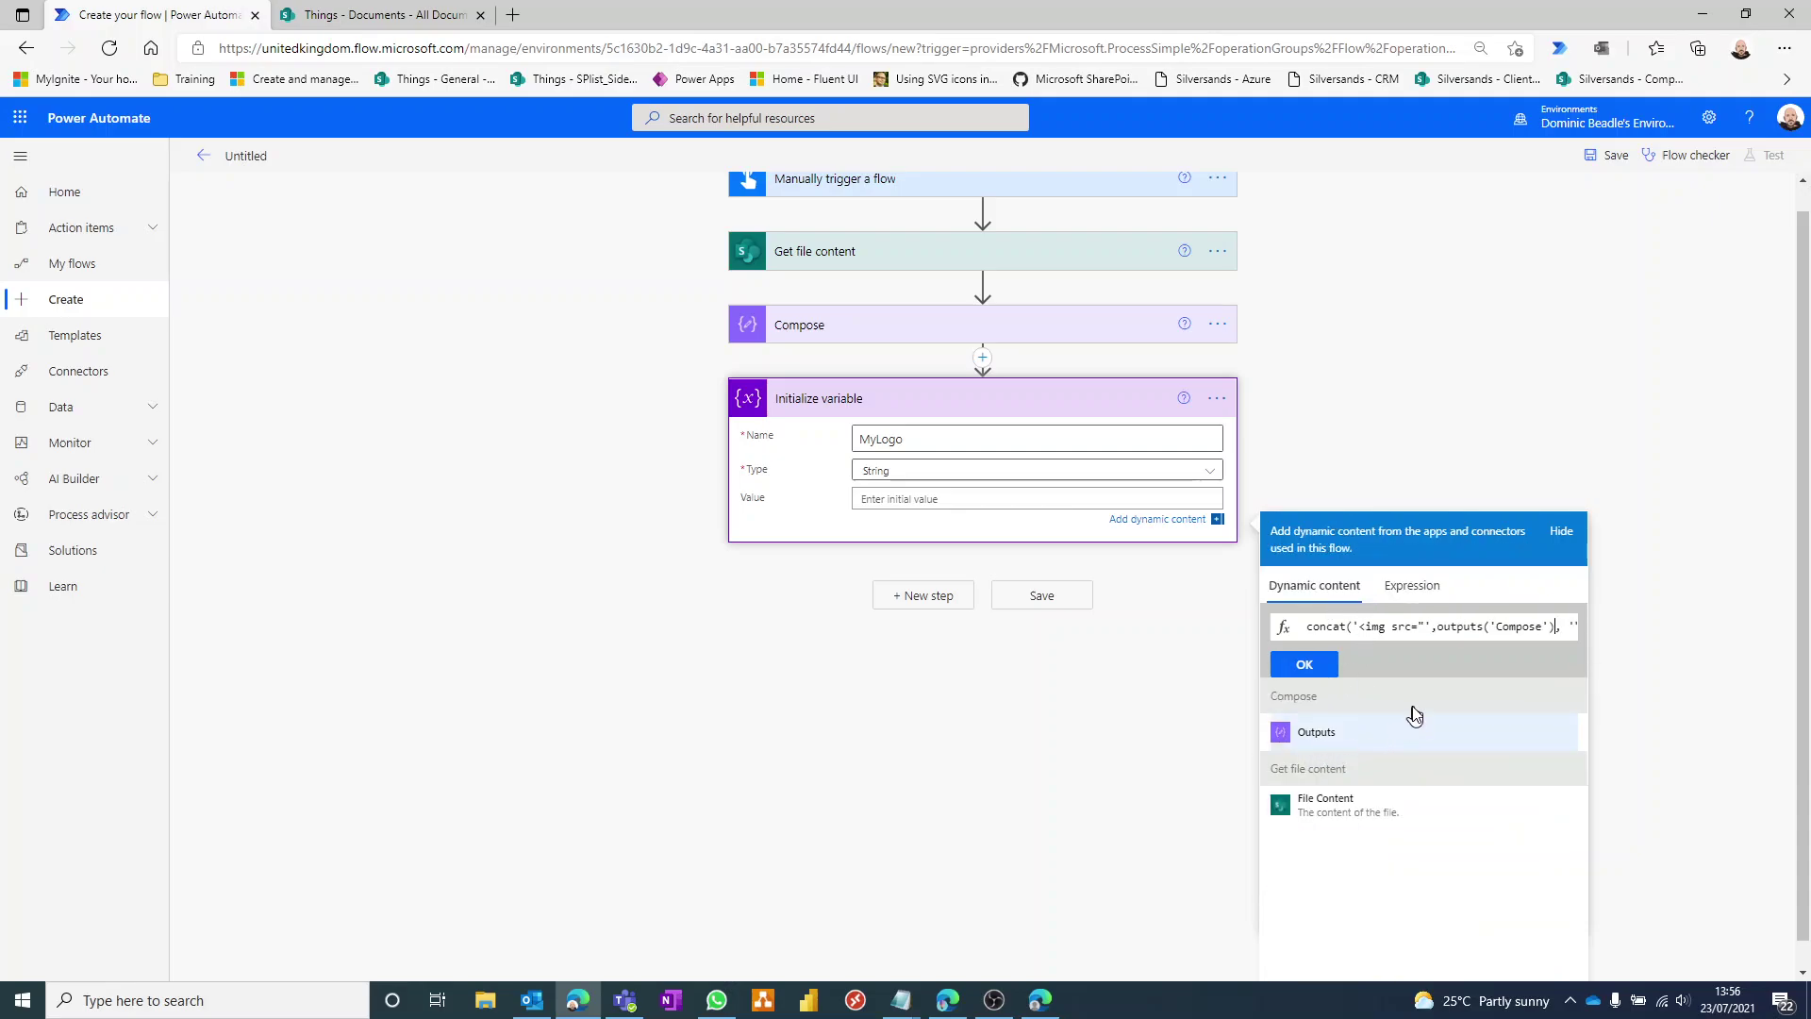
{"action": "left_click", "coordinate": [1310, 664]}
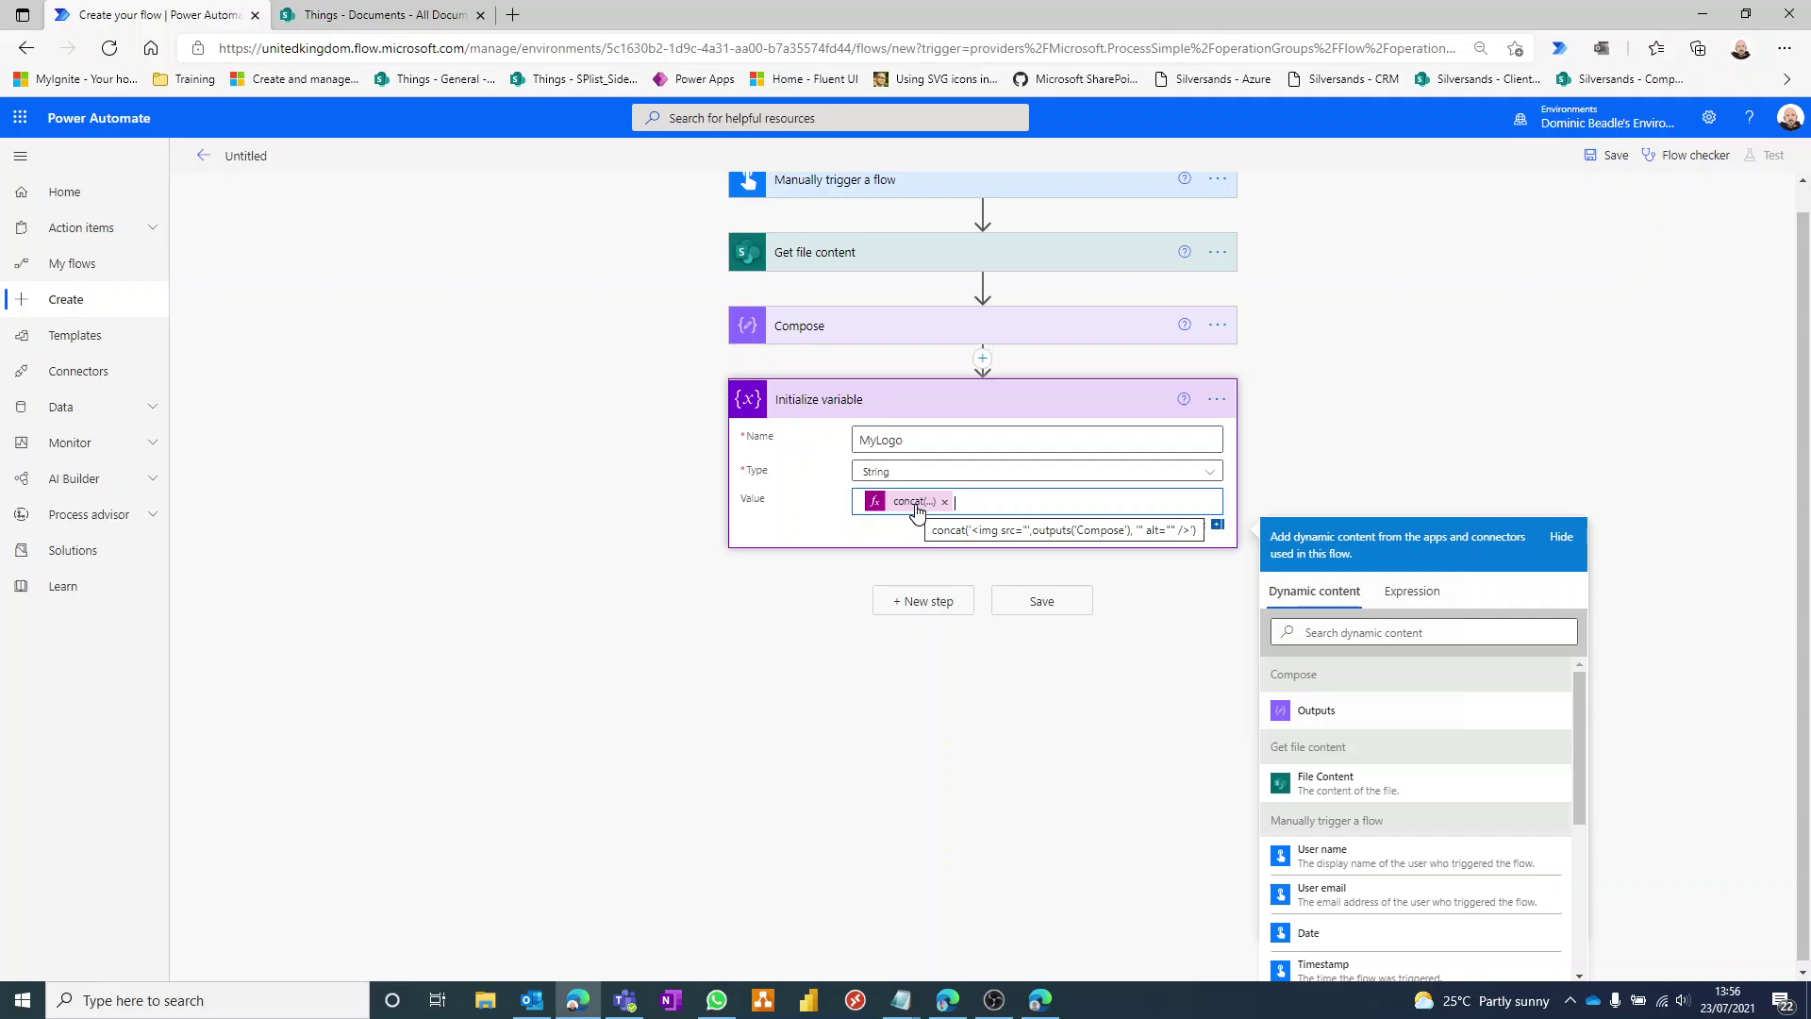
- Add a Send an email (V2) step to the User email with subject 'Testing logo'
{"action": "left_click", "coordinate": [929, 601]}
{"action": "type", "text": "send em"}
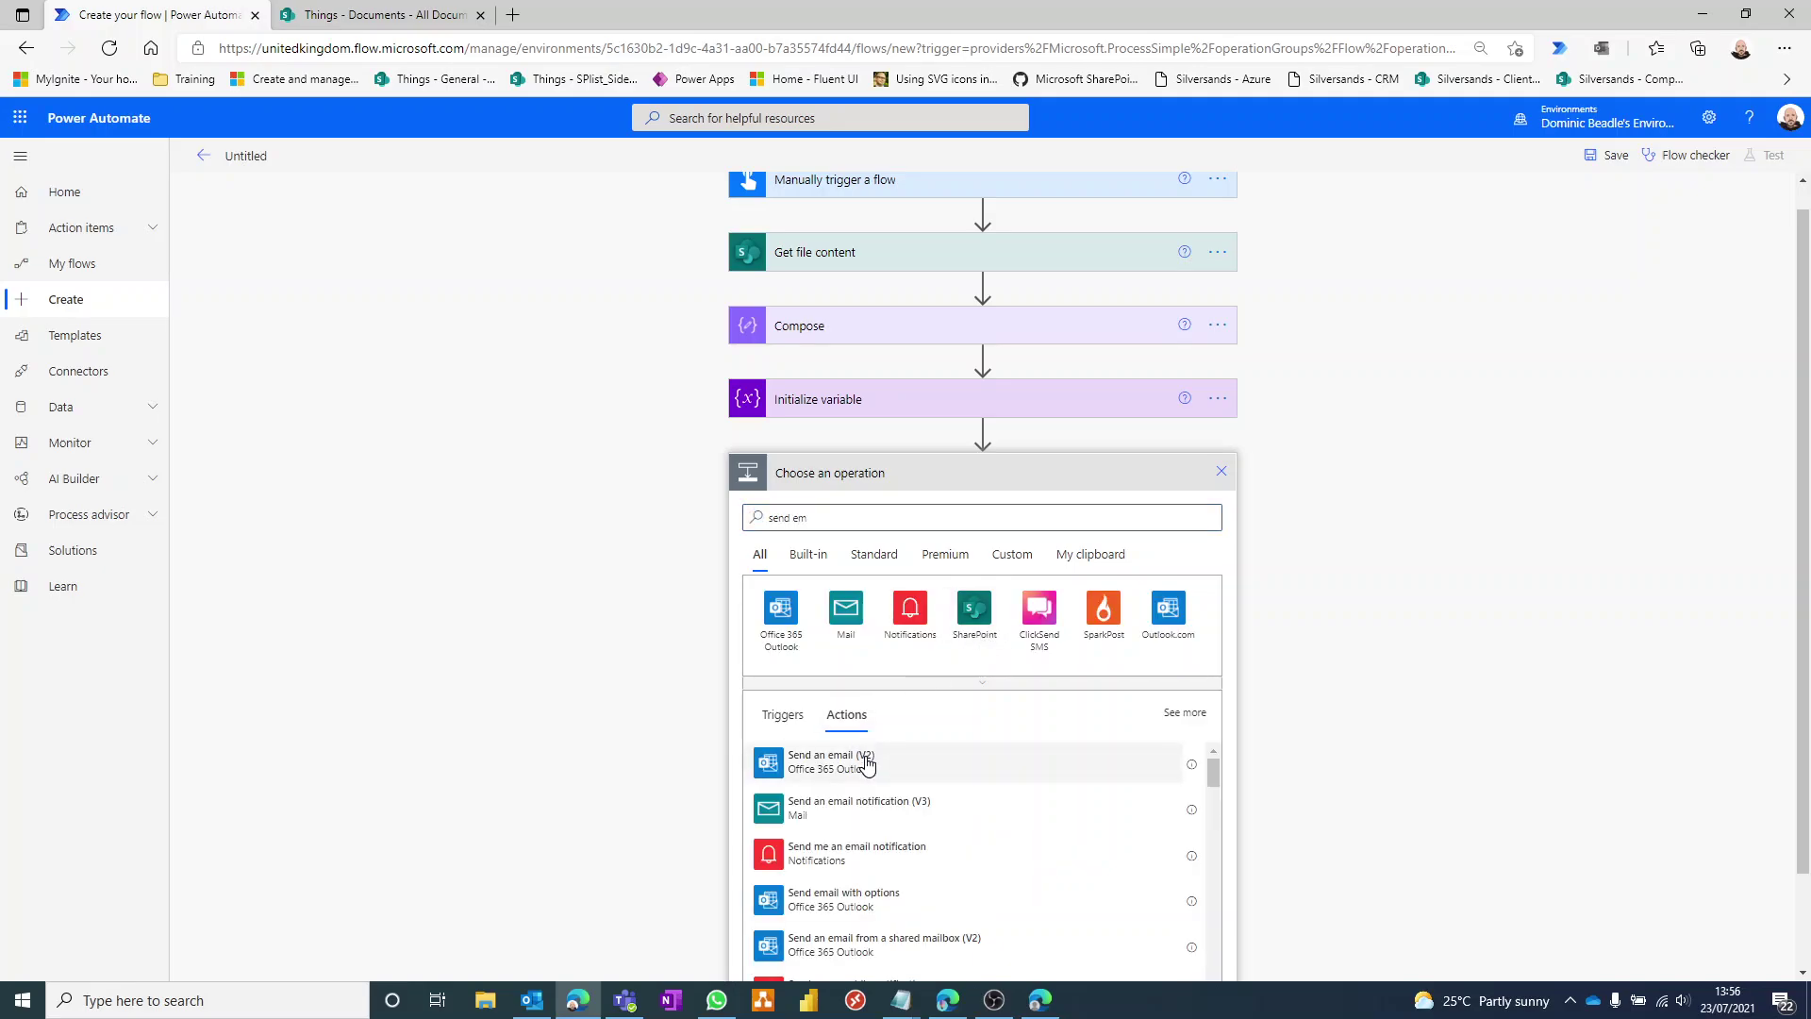
{"action": "key", "text": "Return"}
{"action": "left_click", "coordinate": [985, 545]}
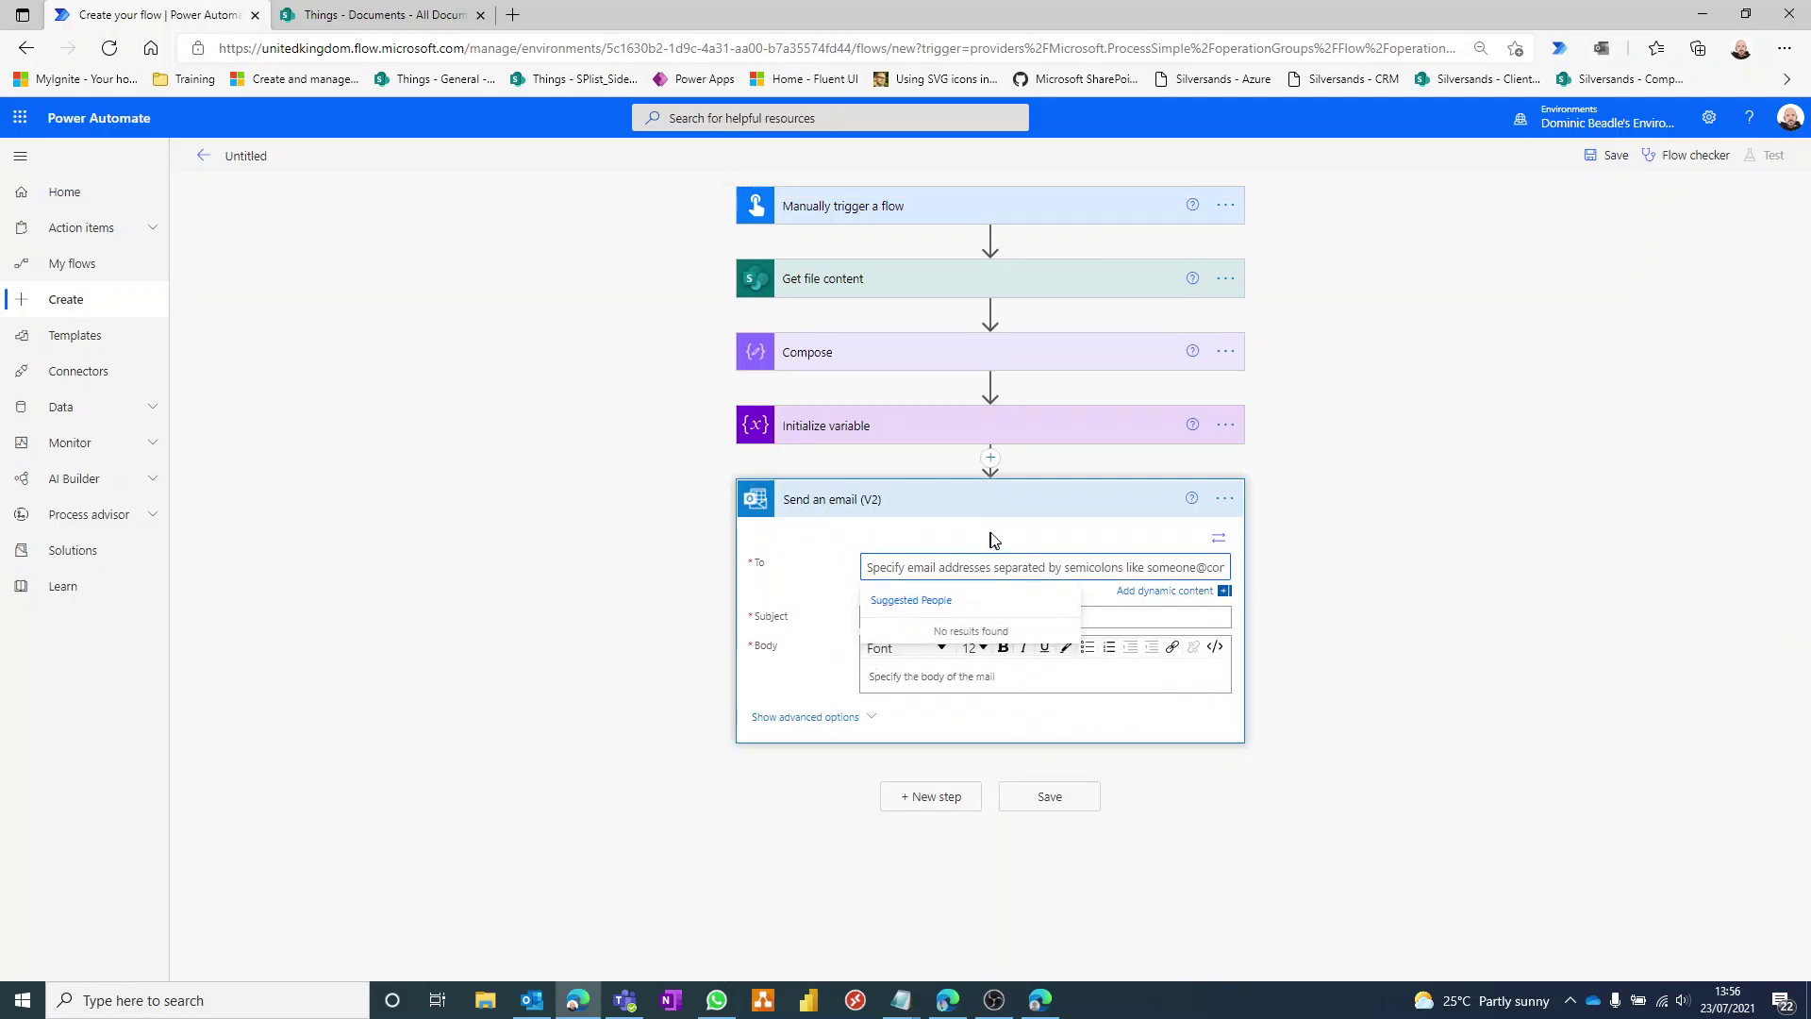
{"action": "left_click", "coordinate": [1170, 590]}
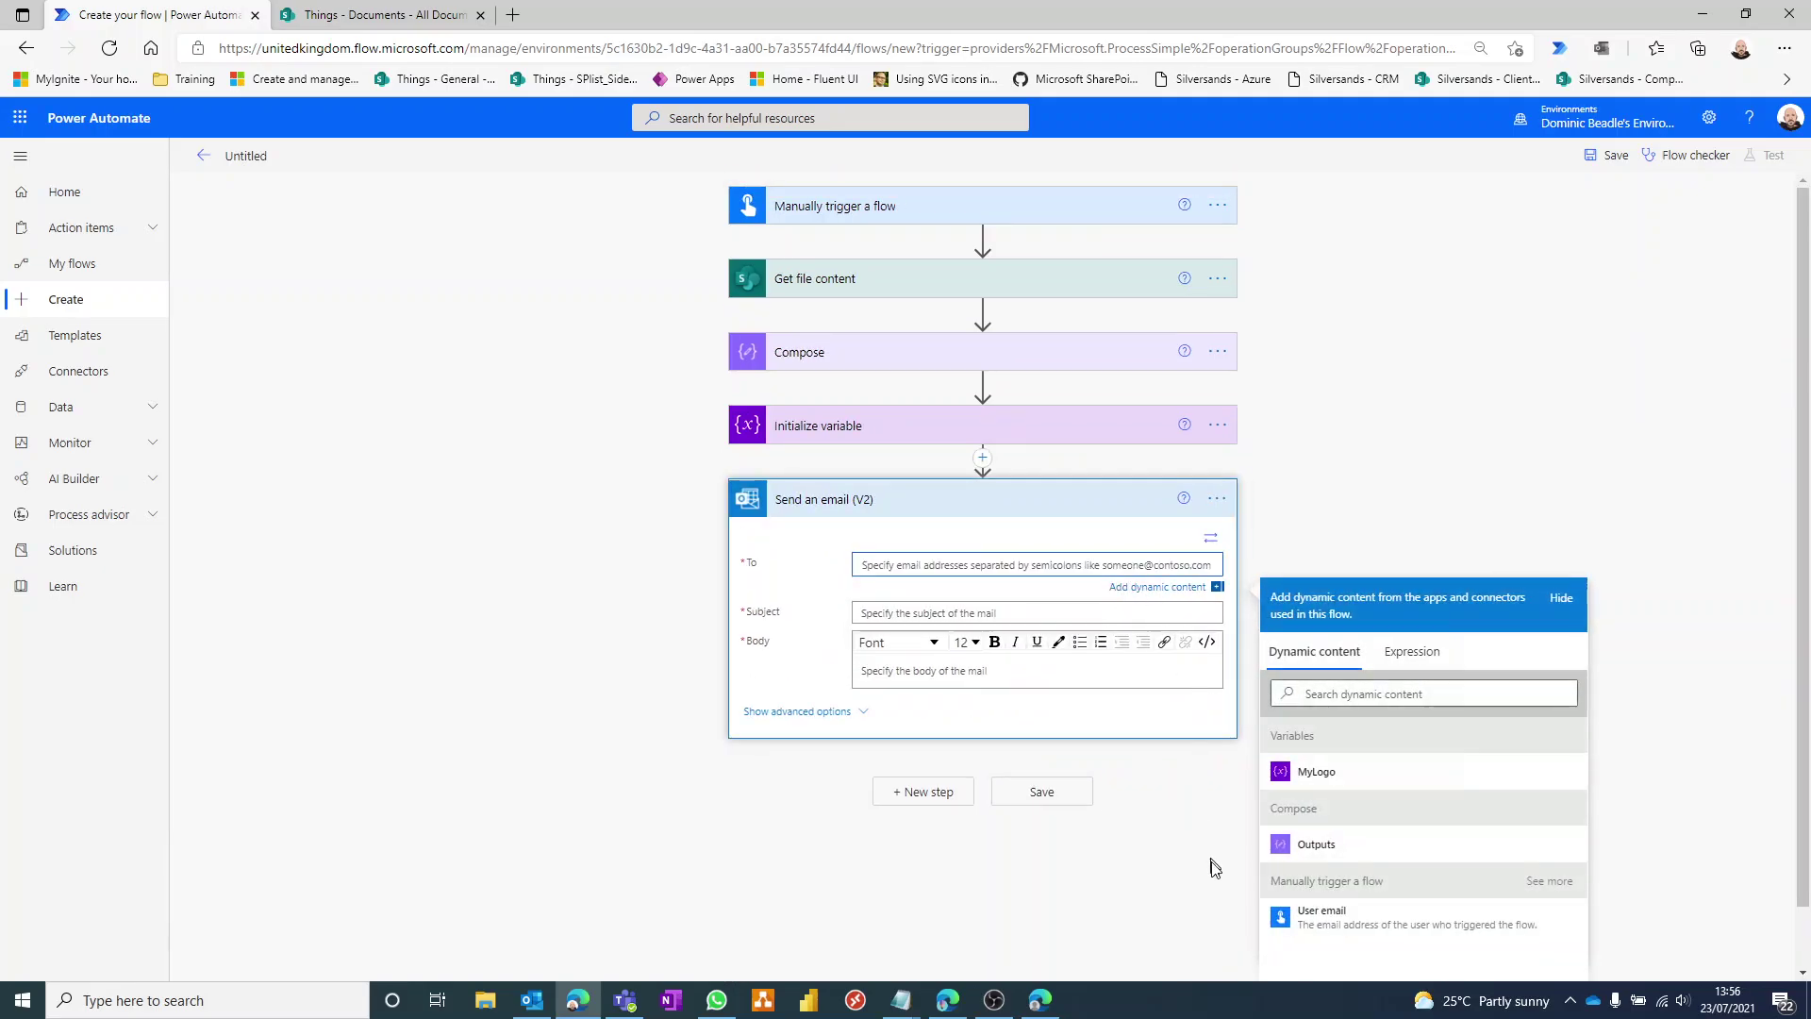
{"action": "left_click", "coordinate": [1430, 930]}
{"action": "left_click", "coordinate": [936, 614]}
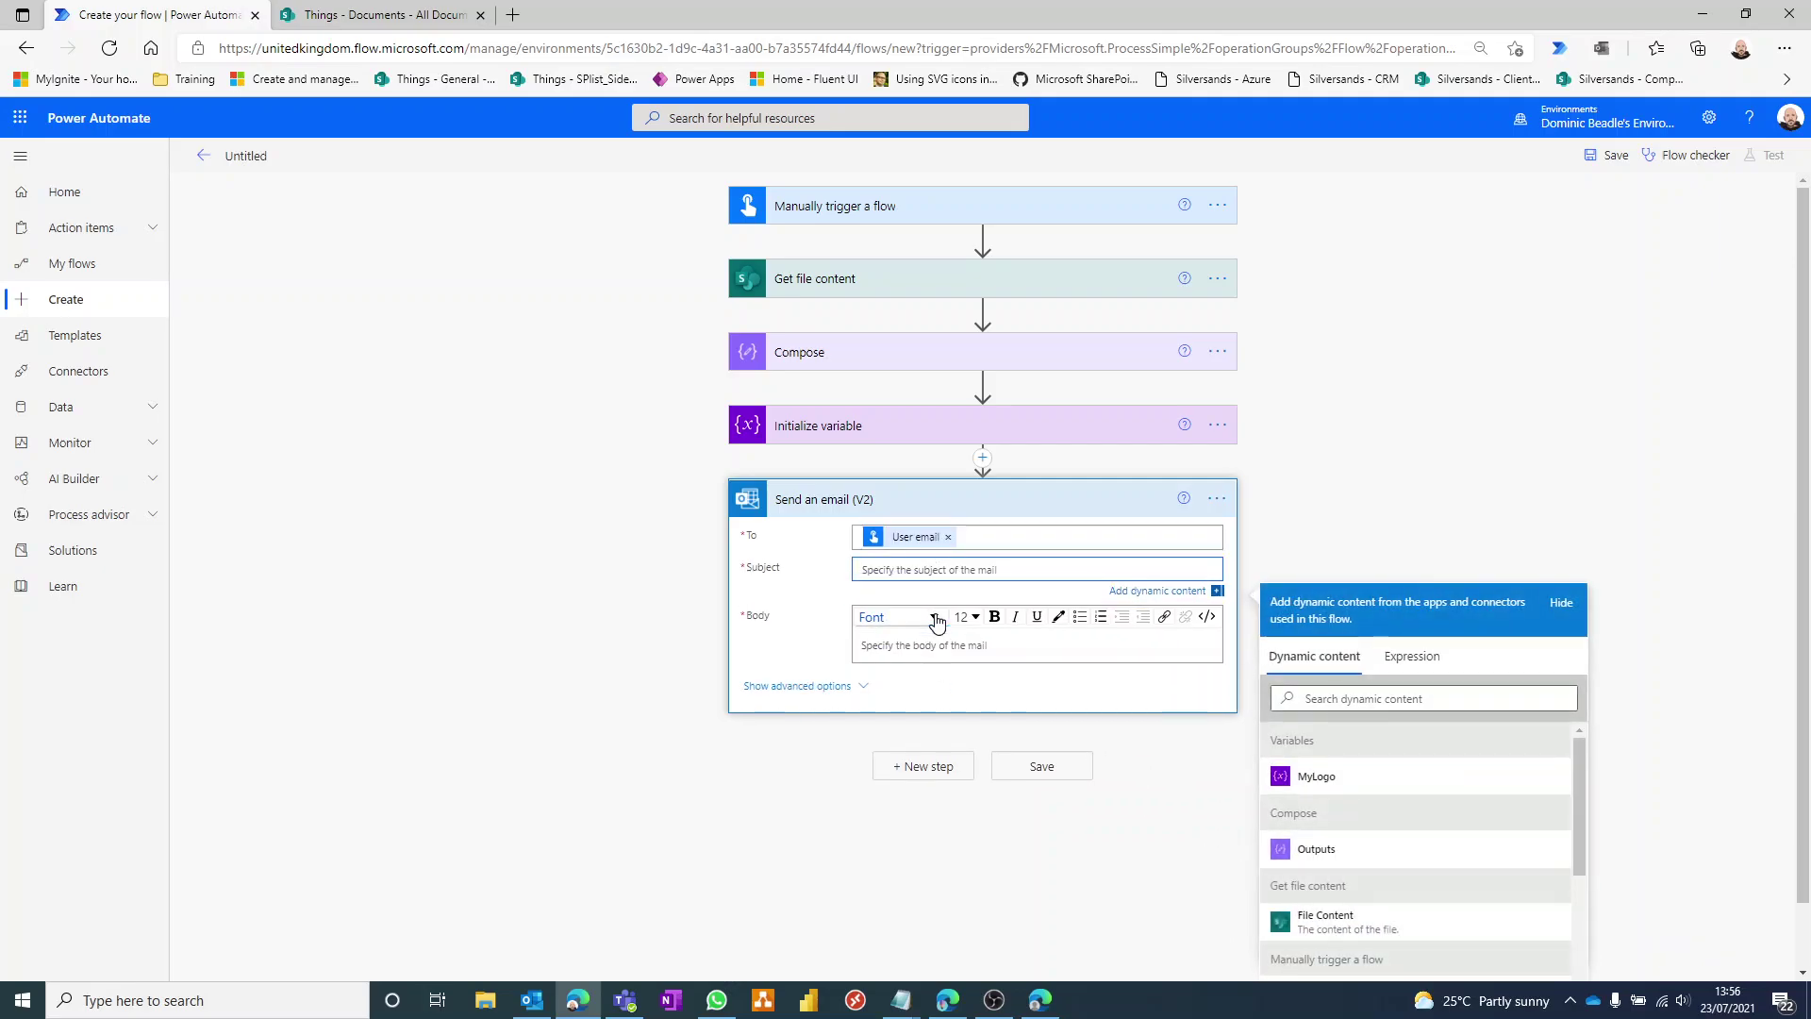
{"action": "type", "text": "Testiu"}
{"action": "type", "text": "g logo"}
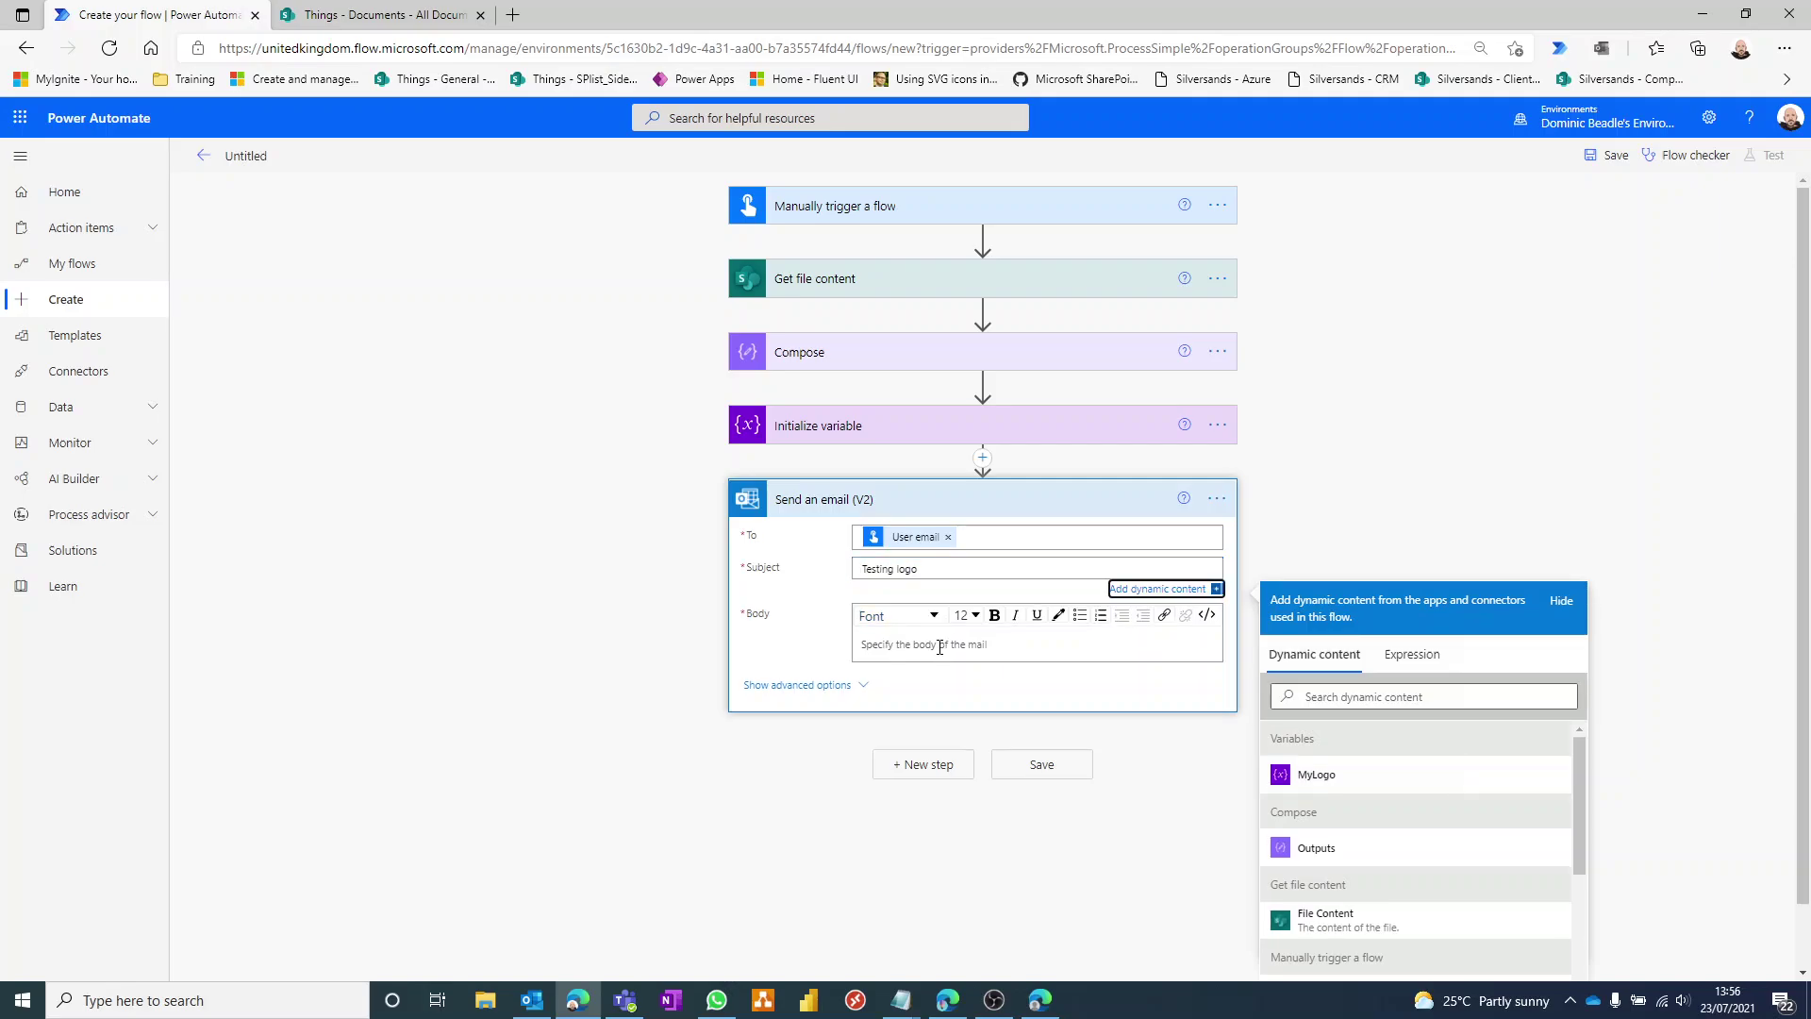
- Replace the email body HTML with the MyLogo variable in code view and save the flow
{"action": "left_click", "coordinate": [938, 646]}
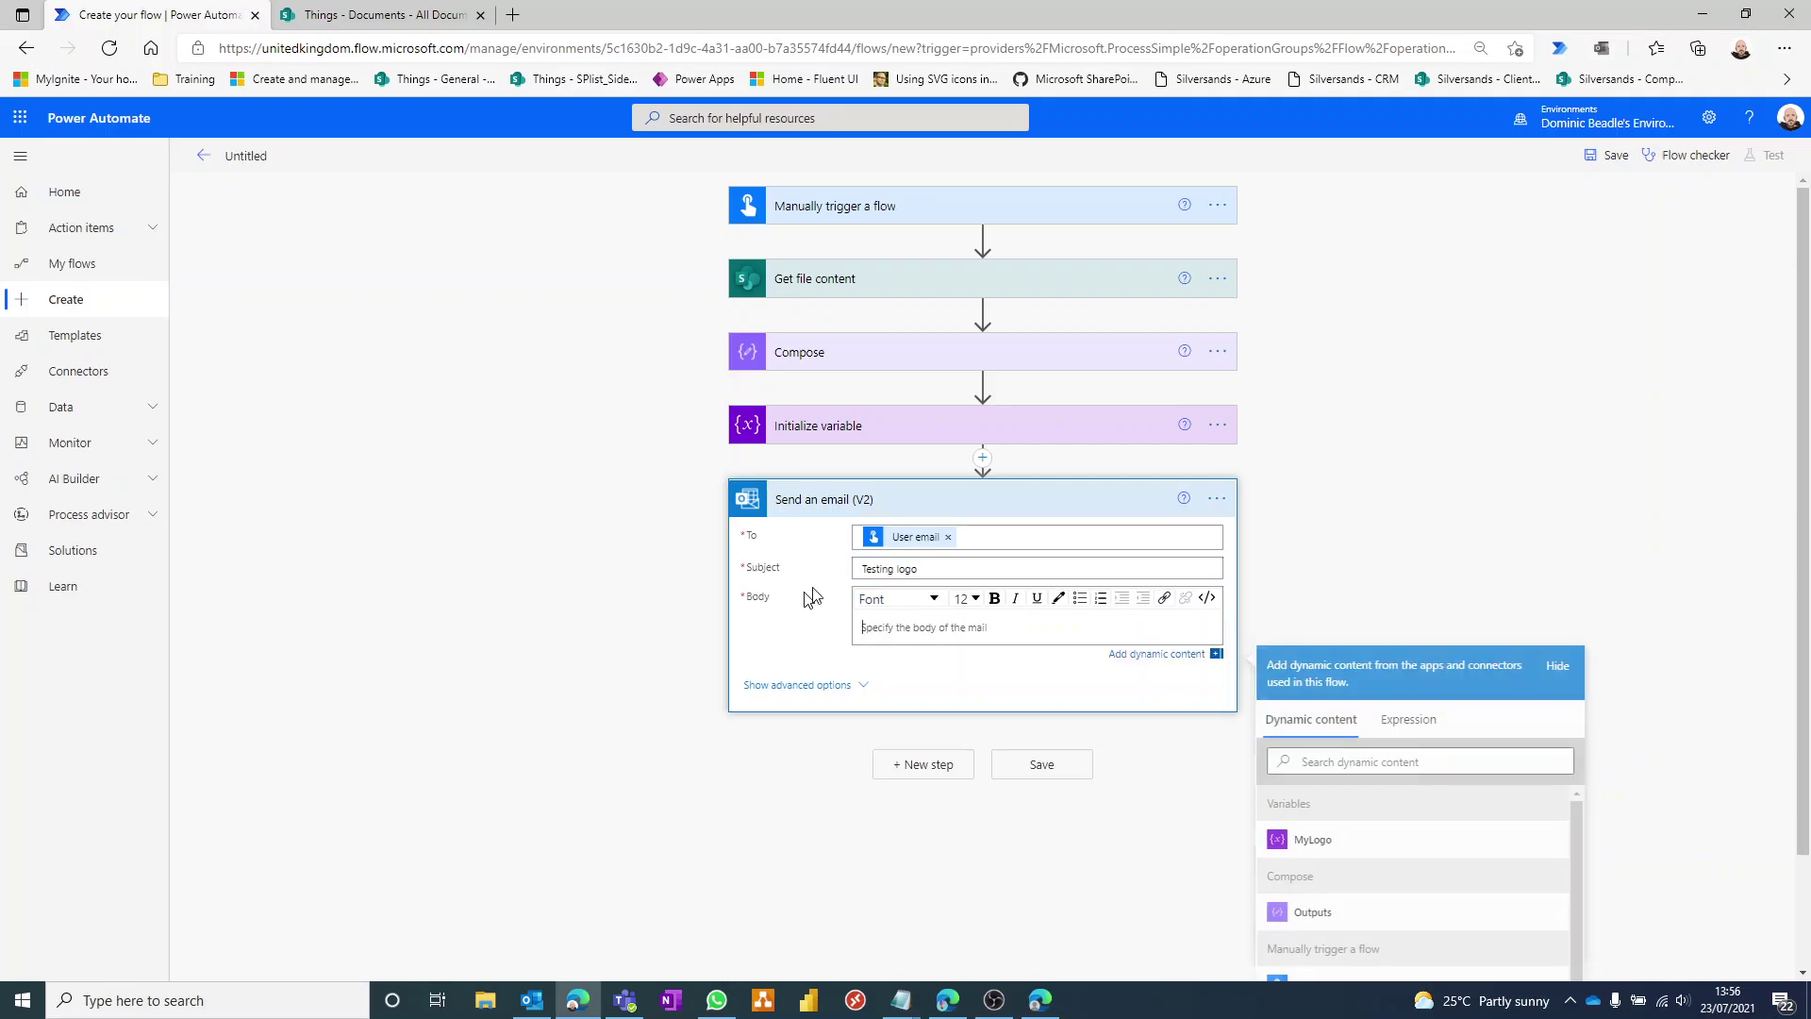
{"action": "left_click", "coordinate": [1207, 600]}
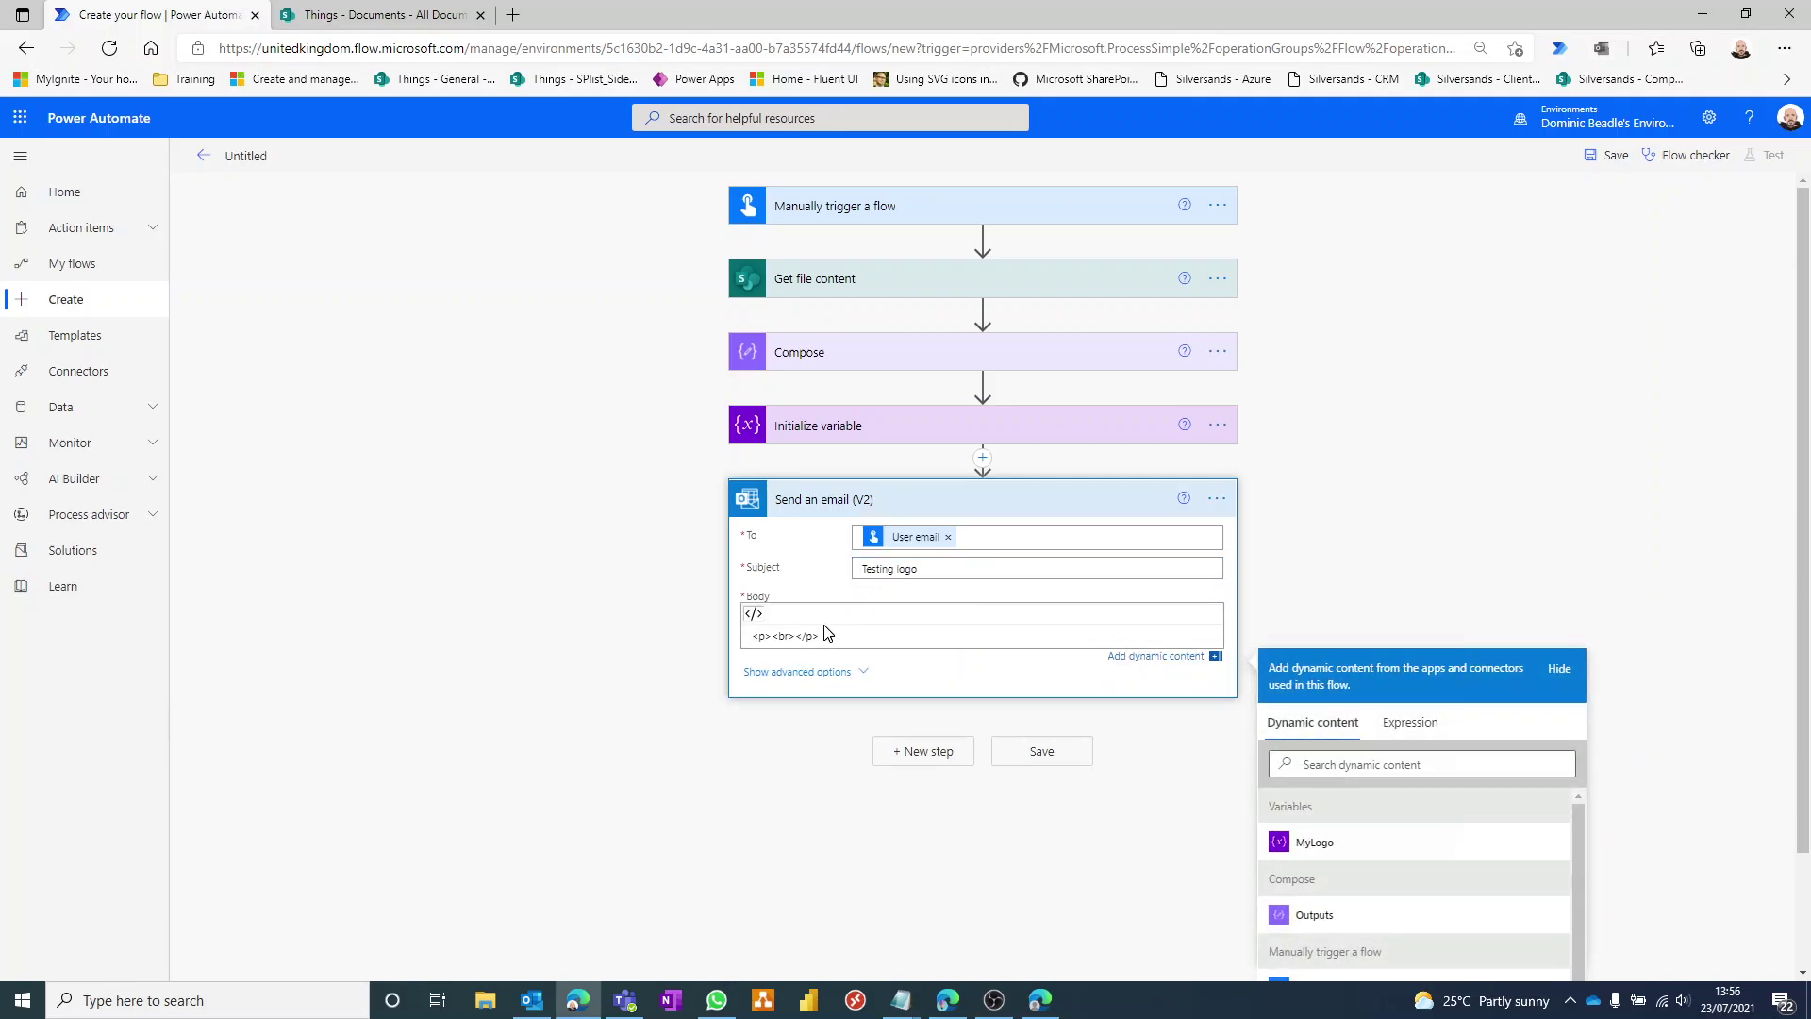
{"action": "left_click_drag", "start_coordinate": [826, 635], "coordinate": [720, 643]}
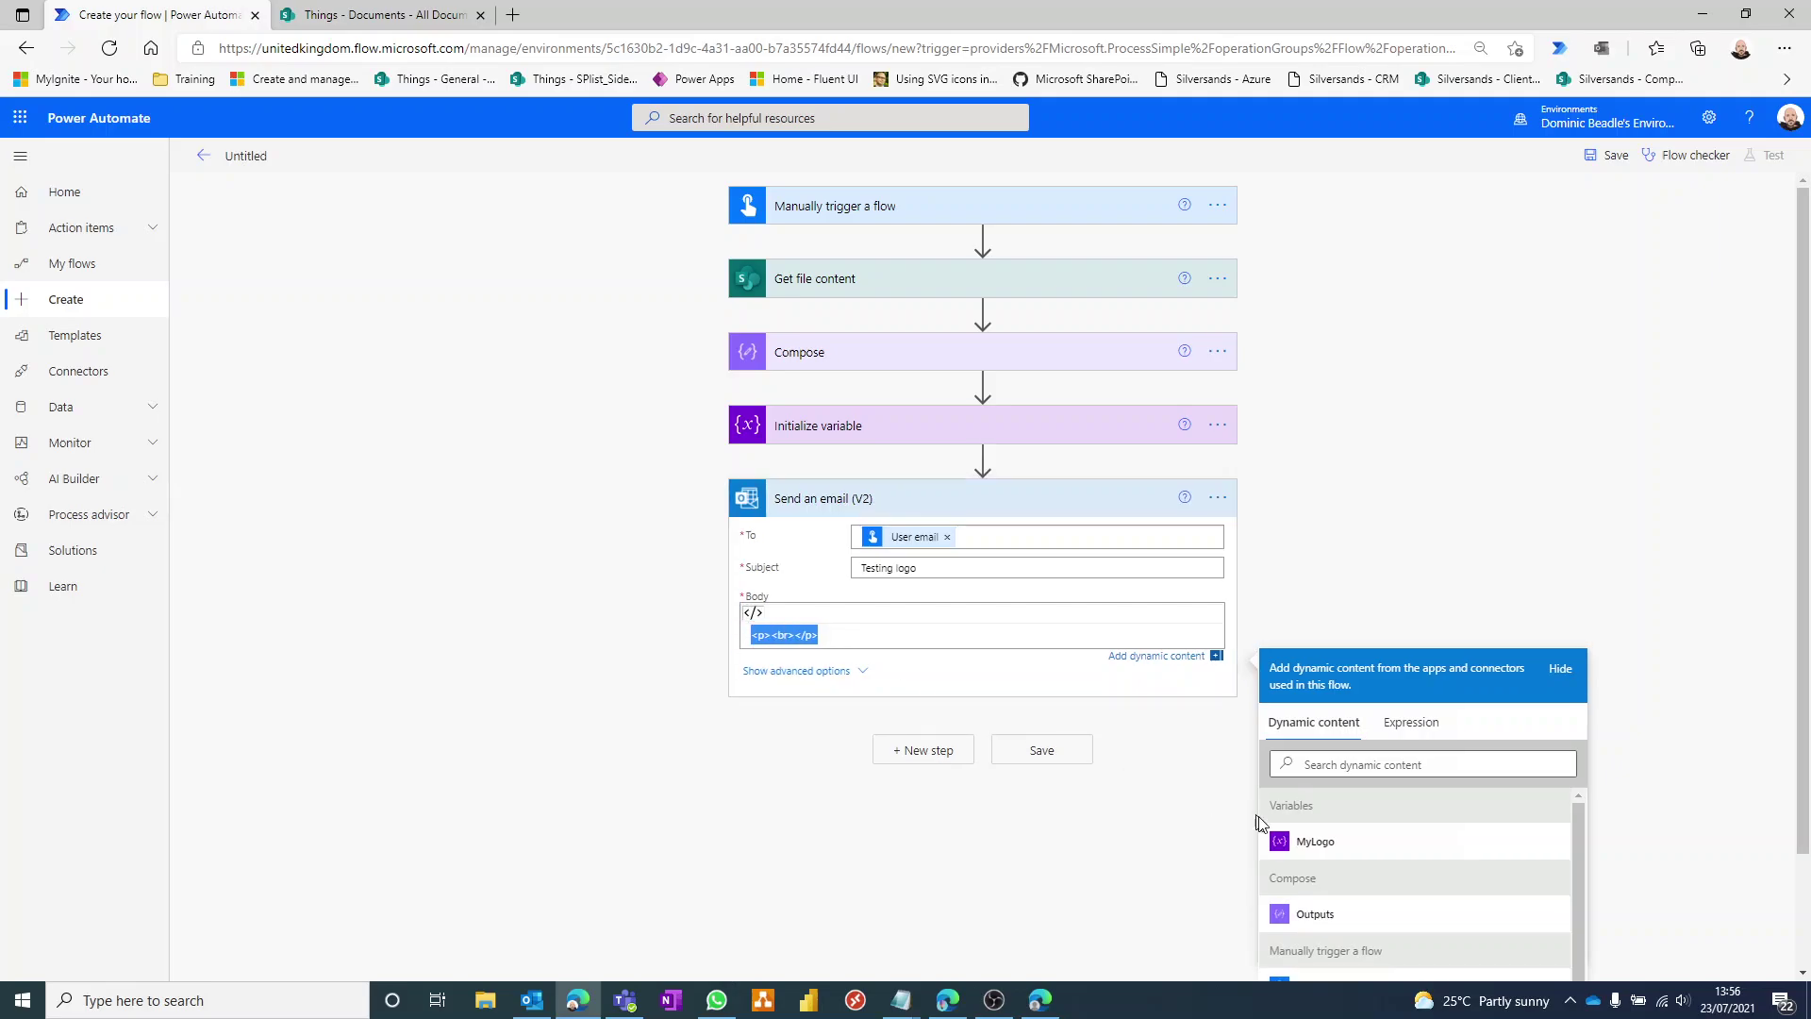
{"action": "left_click", "coordinate": [1366, 851]}
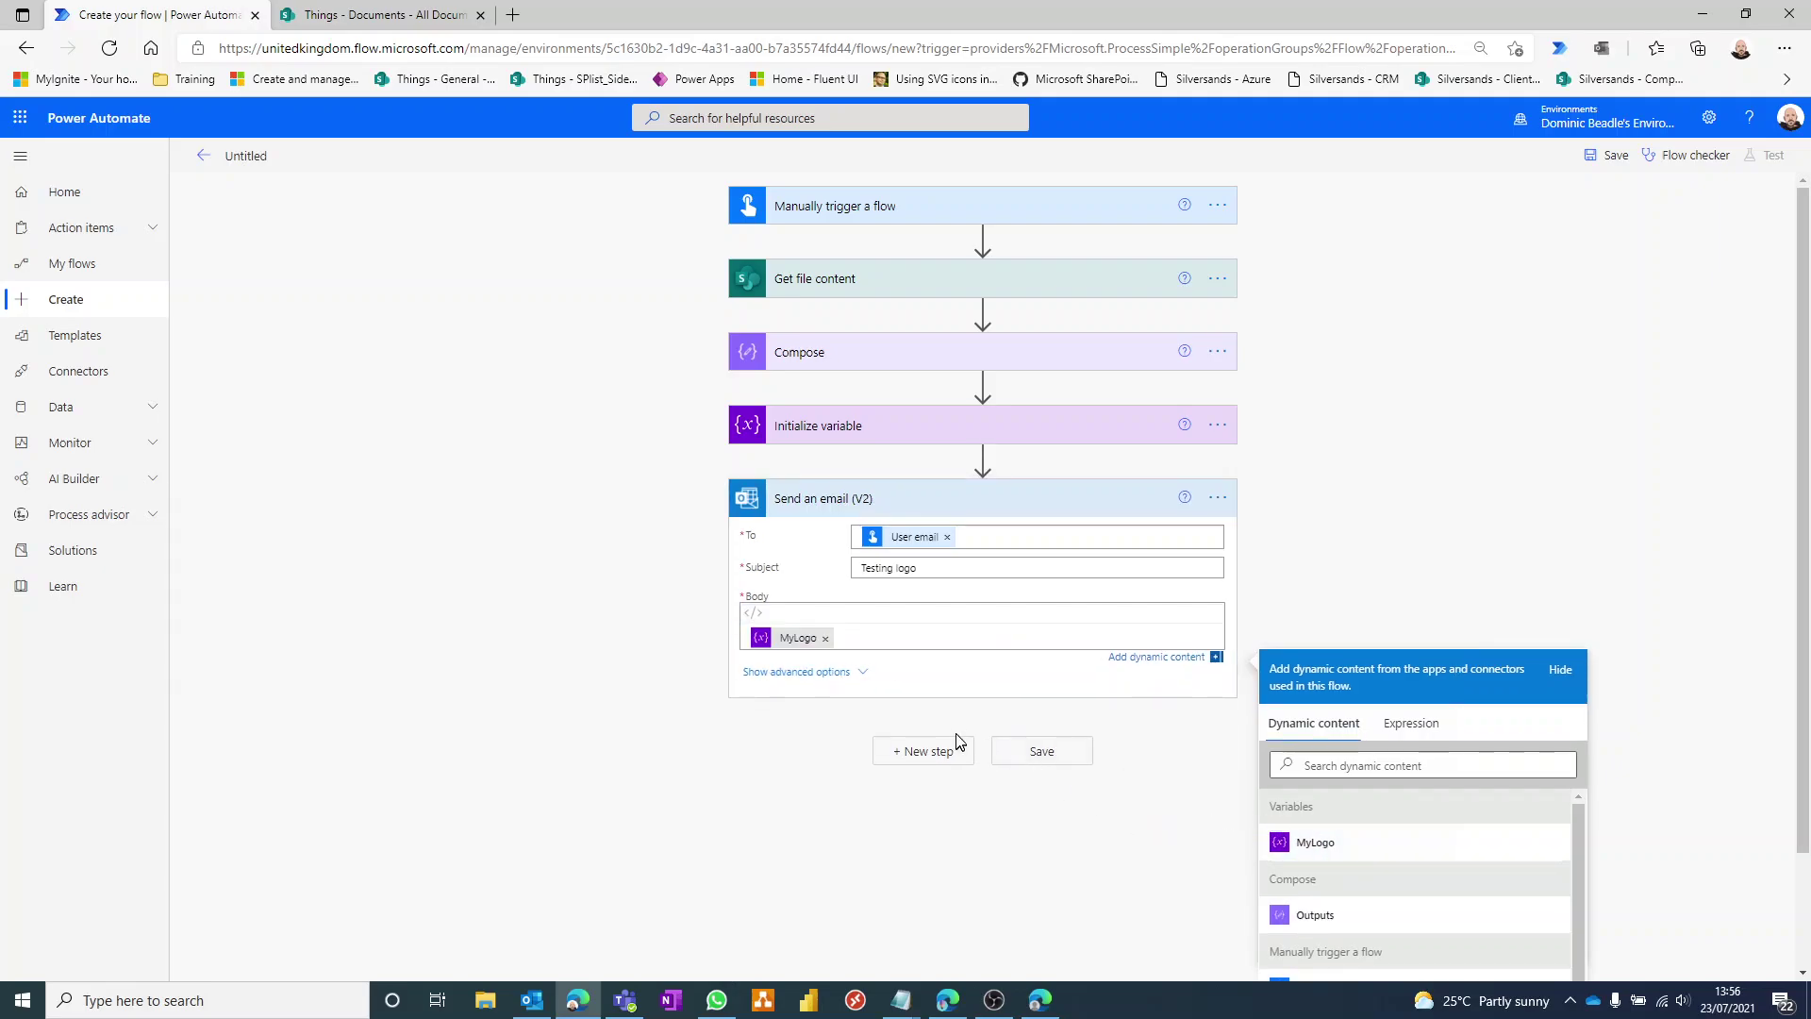
{"action": "left_click", "coordinate": [1606, 159]}
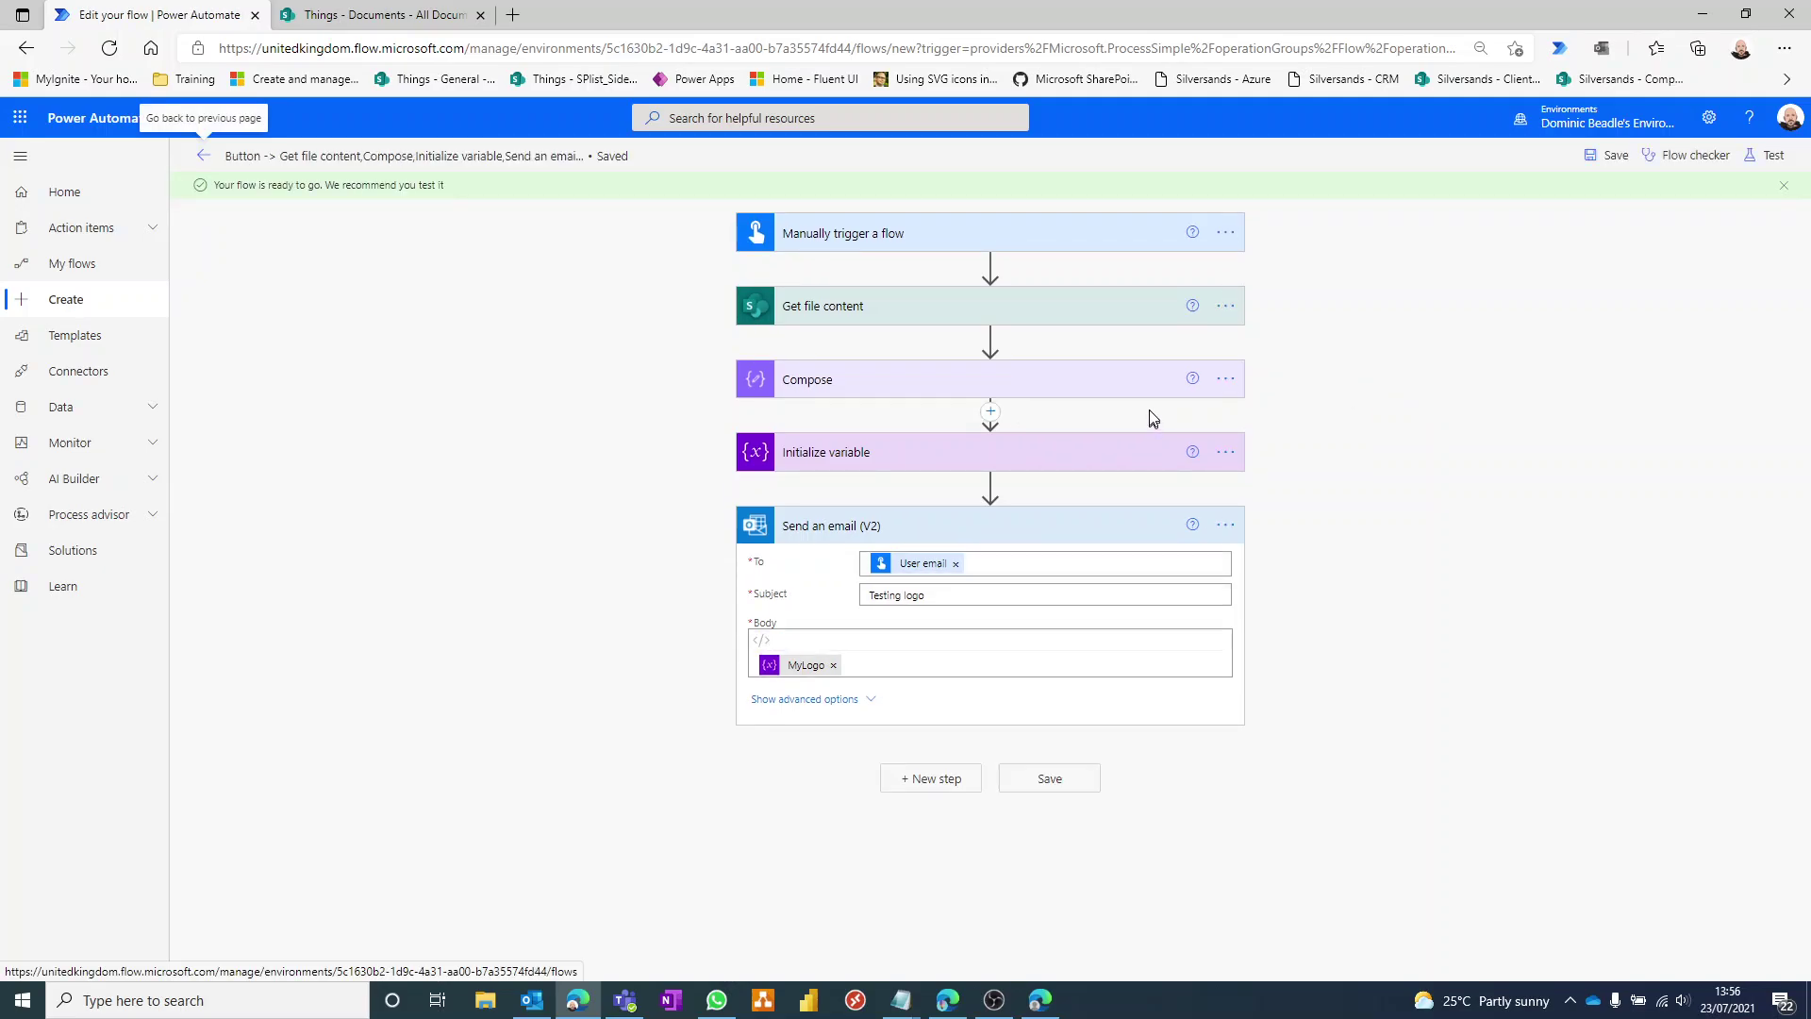
- Run a manual test with the SharePoint and Outlook connections and view the successful run
{"action": "left_click", "coordinate": [1766, 156]}
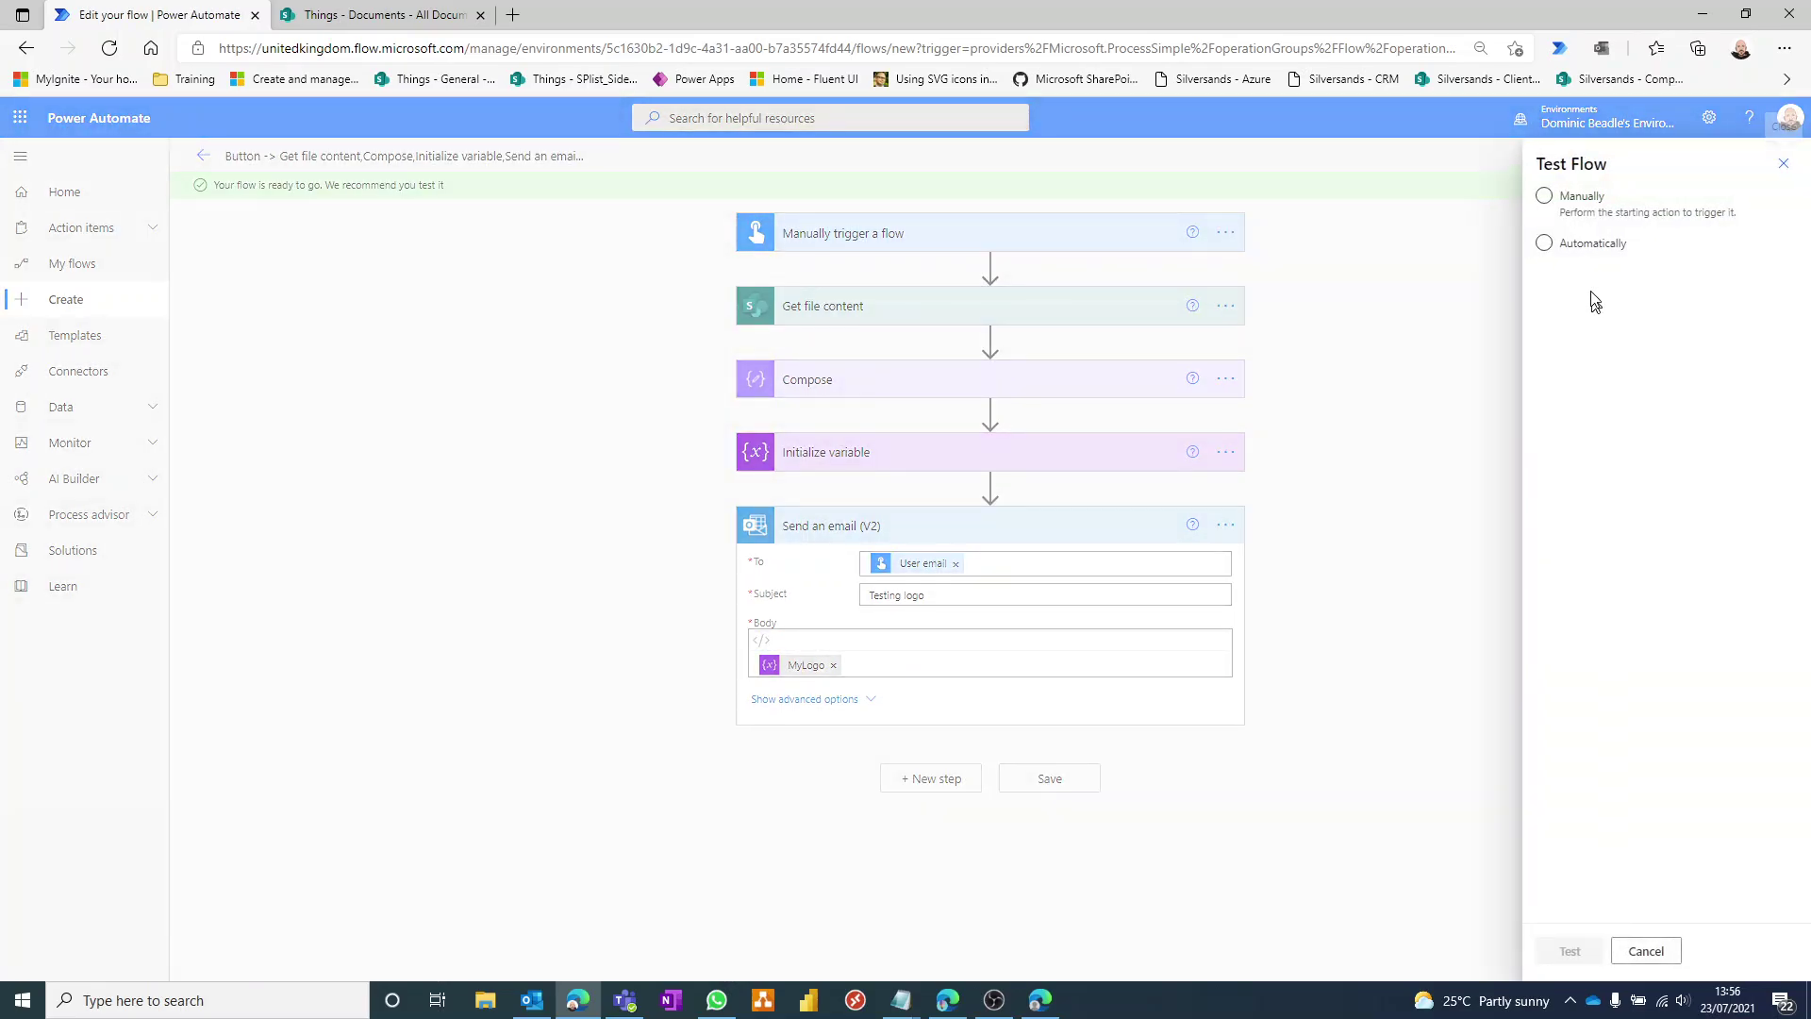
{"action": "left_click", "coordinate": [1544, 196]}
{"action": "left_click", "coordinate": [1572, 948]}
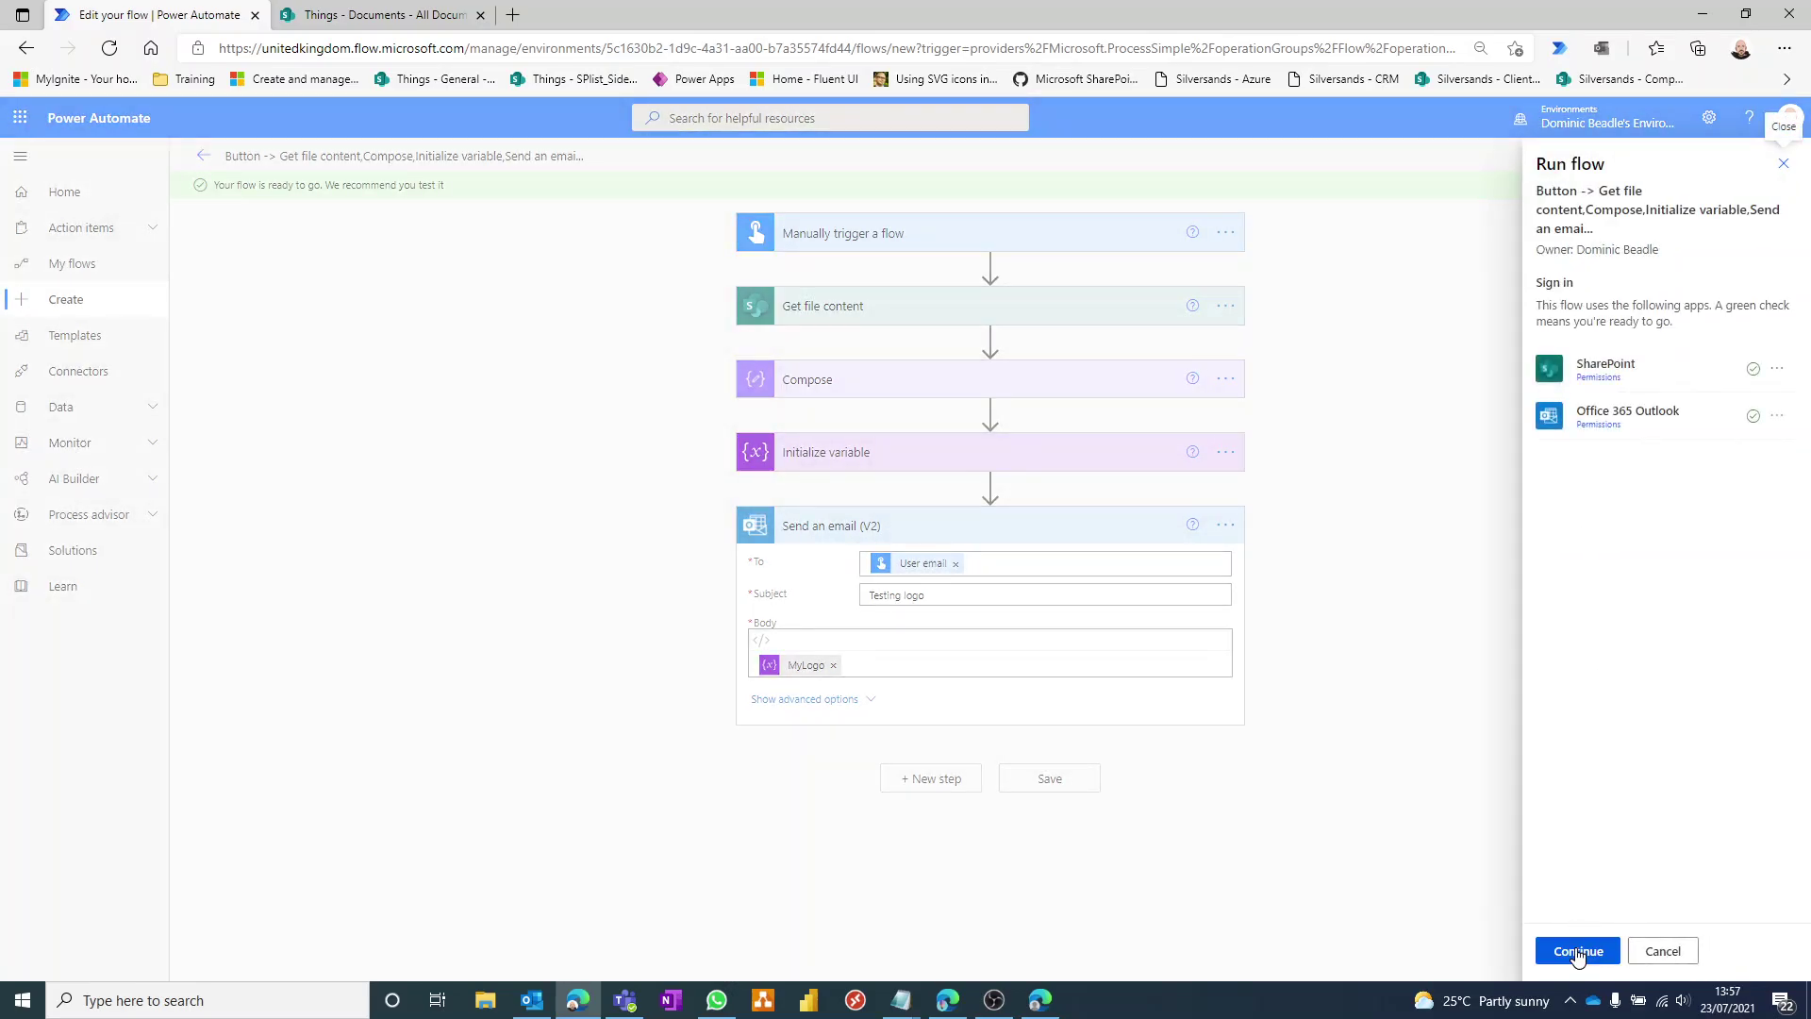
{"action": "left_click", "coordinate": [1575, 954]}
{"action": "left_click", "coordinate": [1590, 952]}
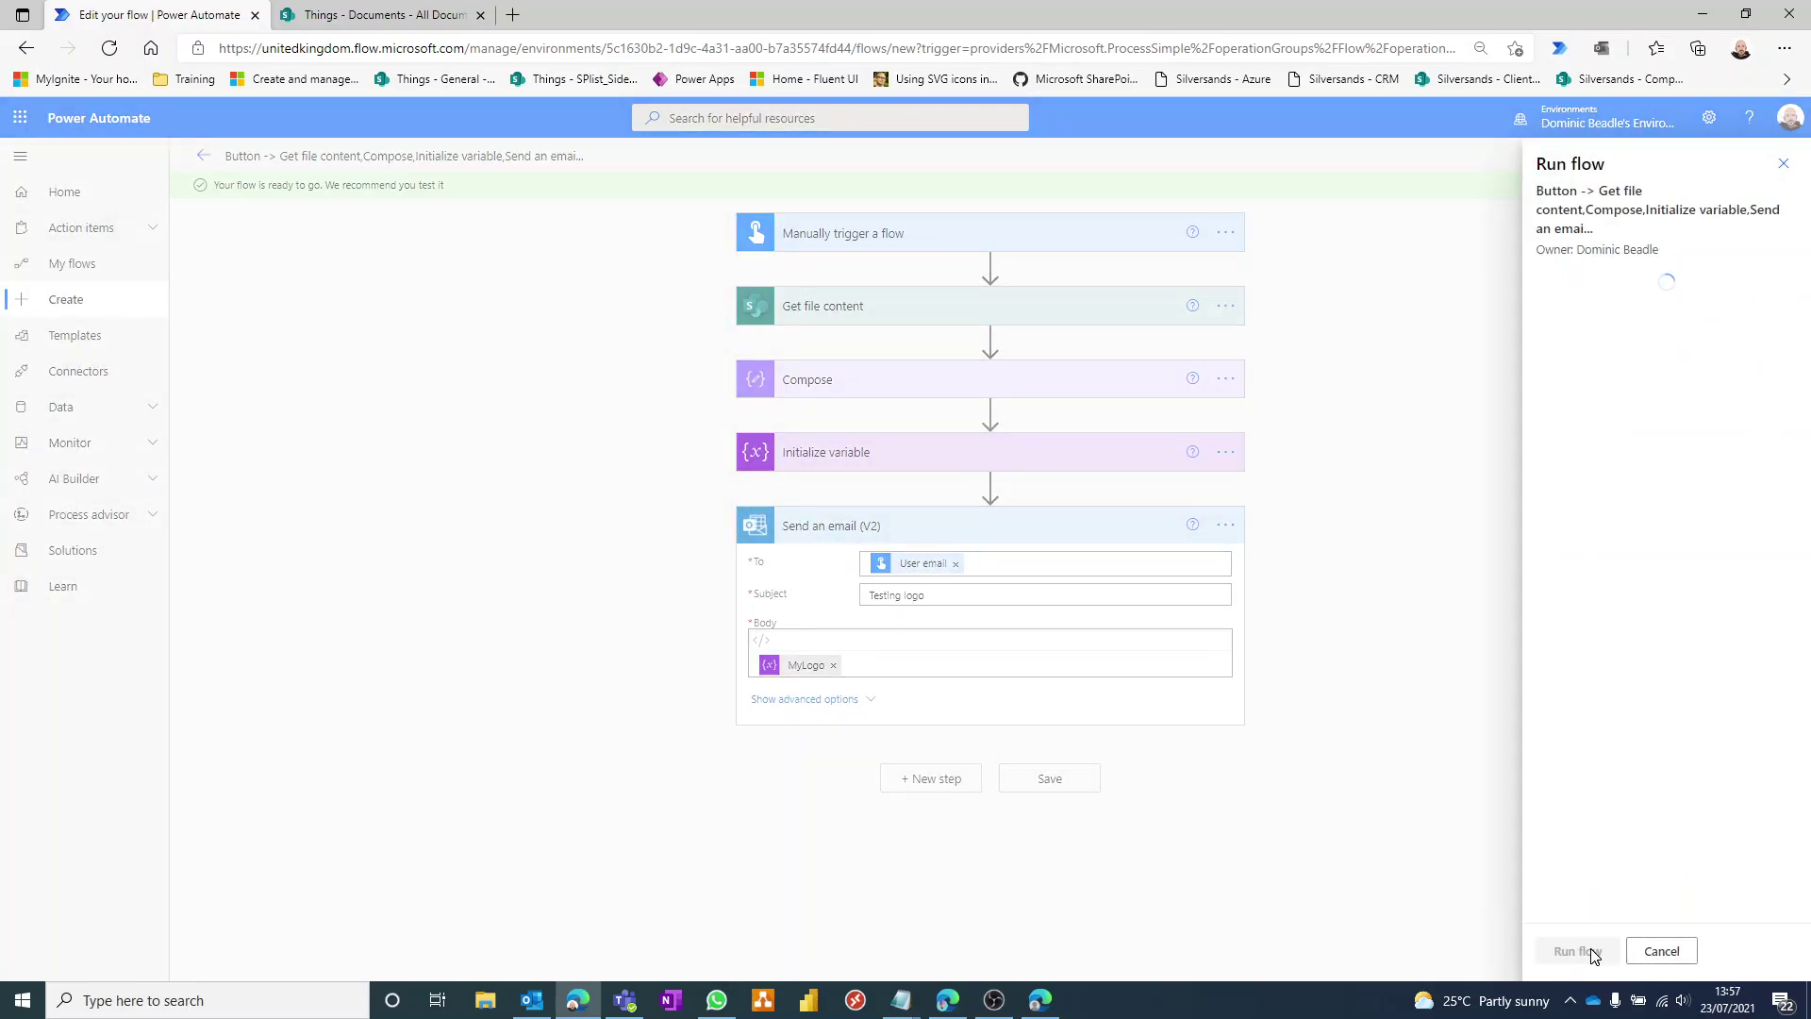
{"action": "left_click", "coordinate": [1590, 954]}
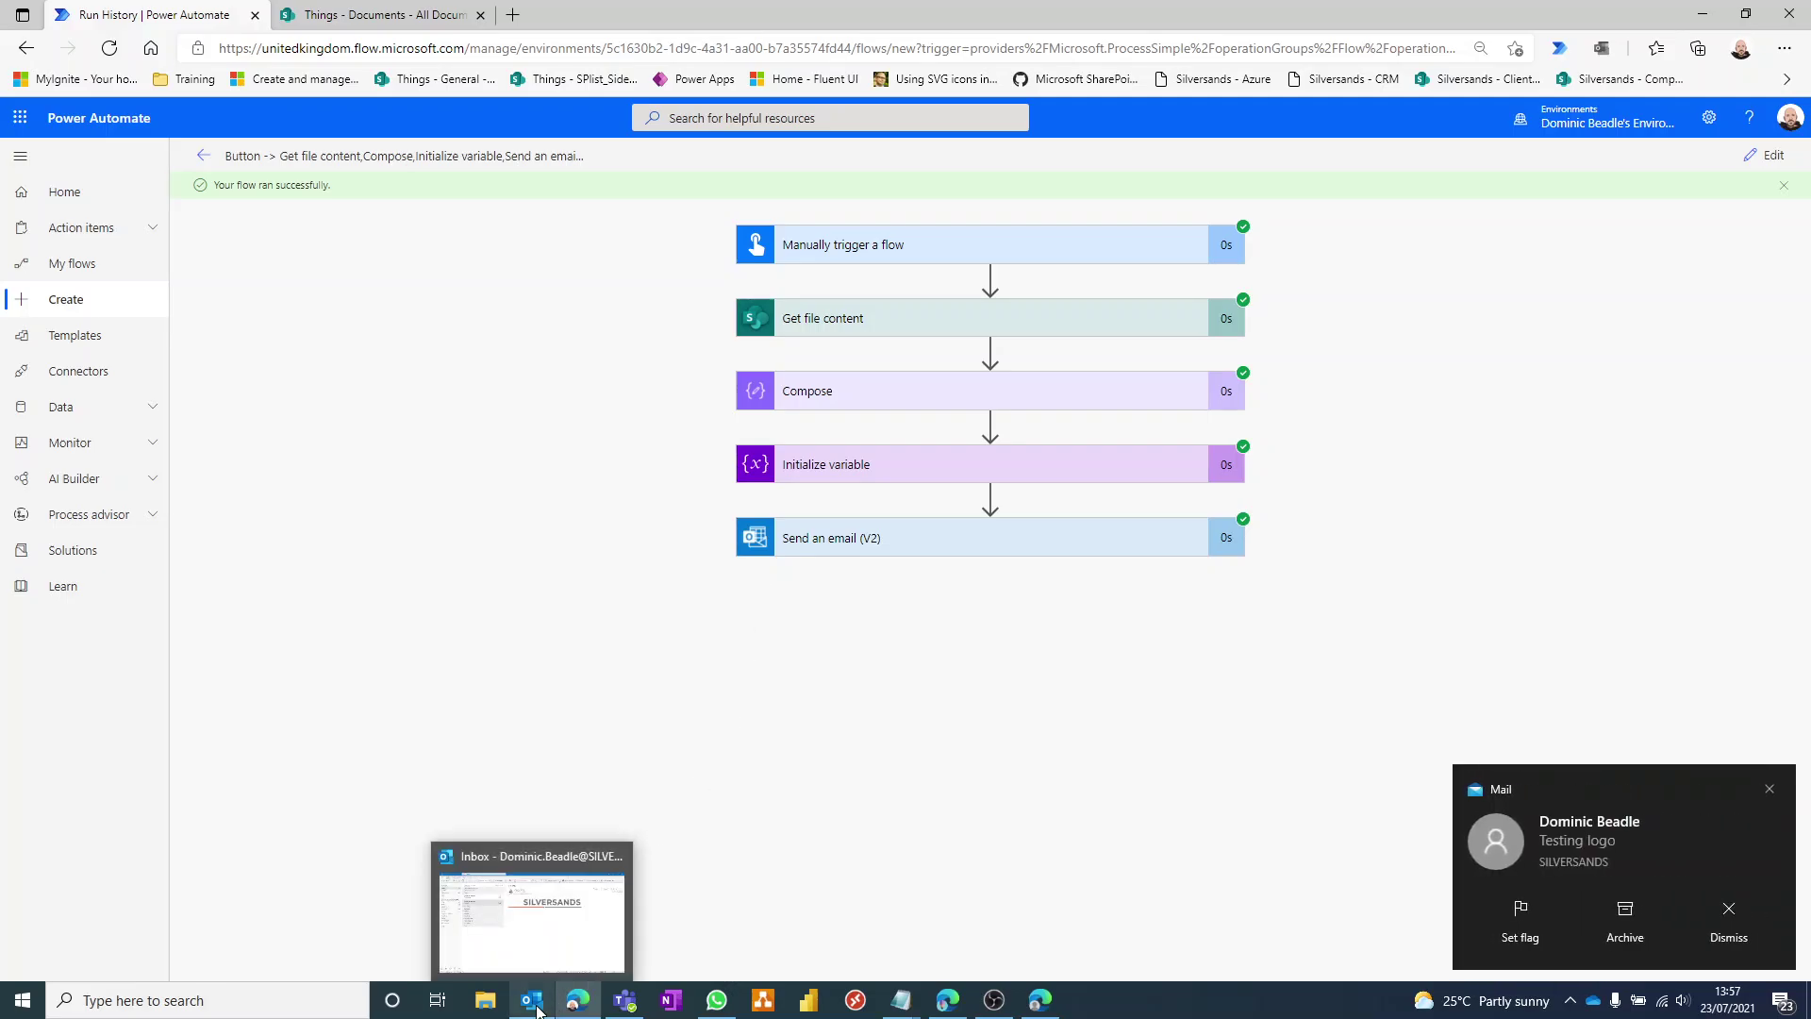
{"action": "left_click", "coordinate": [481, 907]}
{"action": "left_click", "coordinate": [417, 234]}
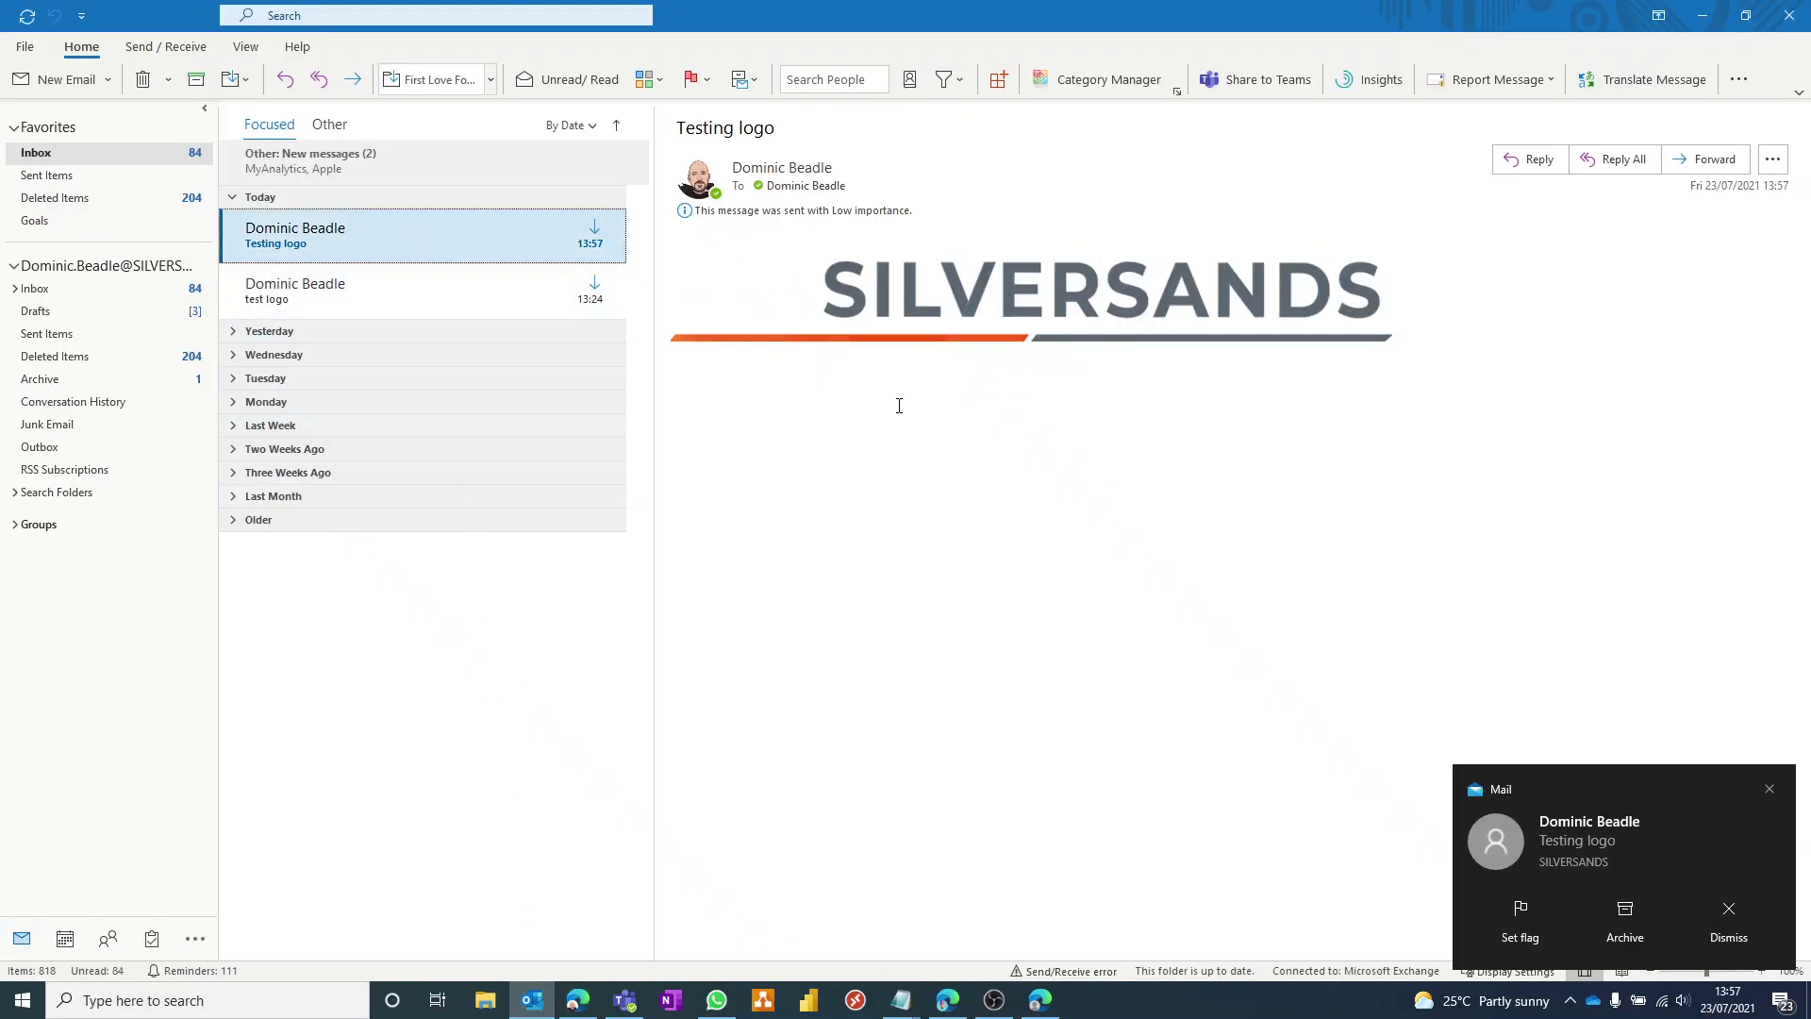
{"action": "left_click", "coordinate": [1704, 14]}
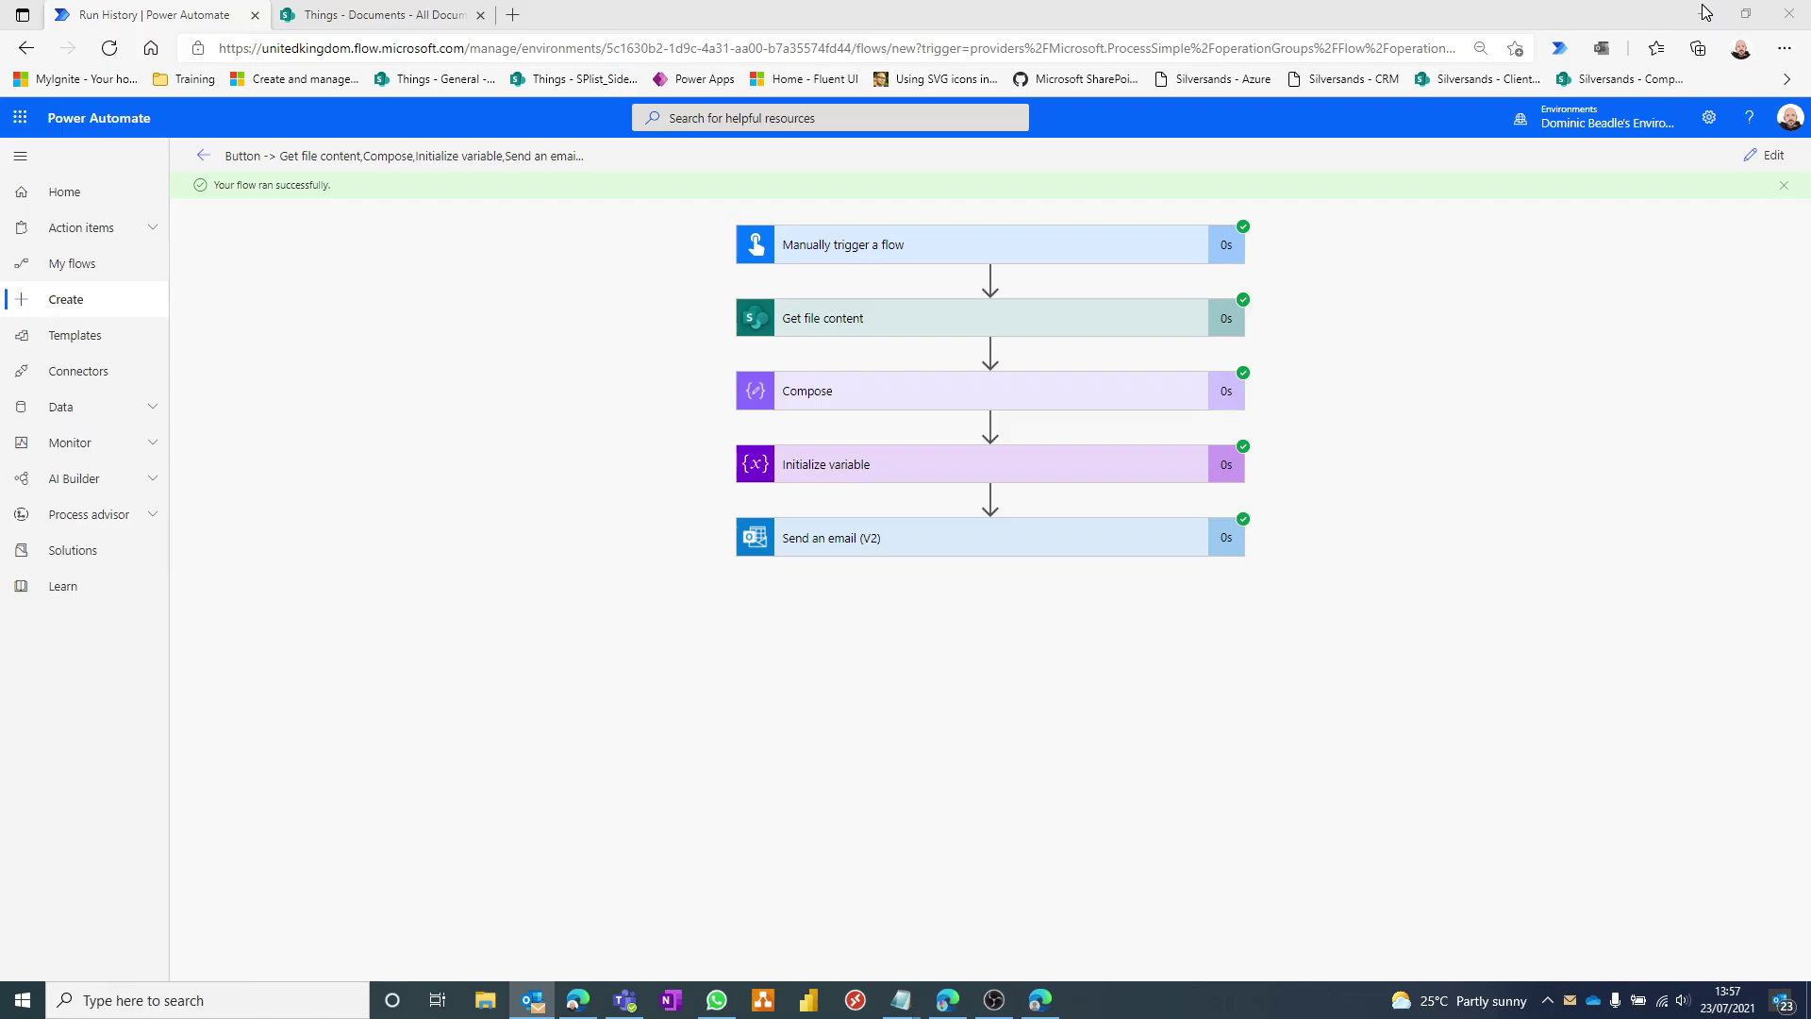